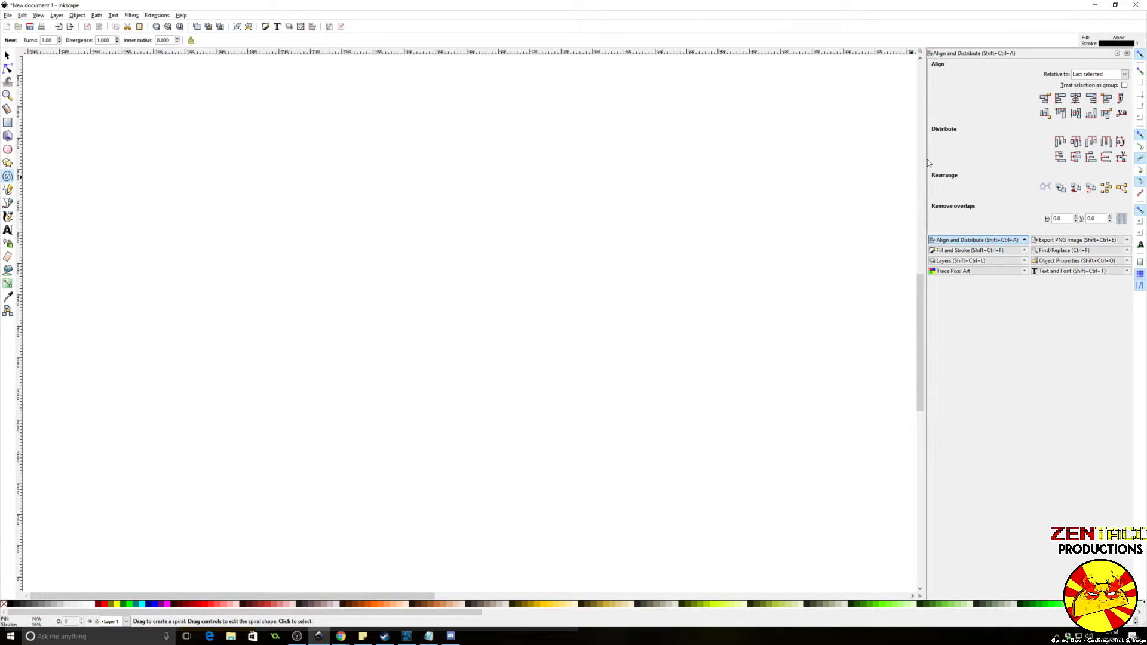
# Step: Draw a square about 344 px wide on the blank canvas and fill it with brown #A05A2C
pyautogui.click(8, 123)
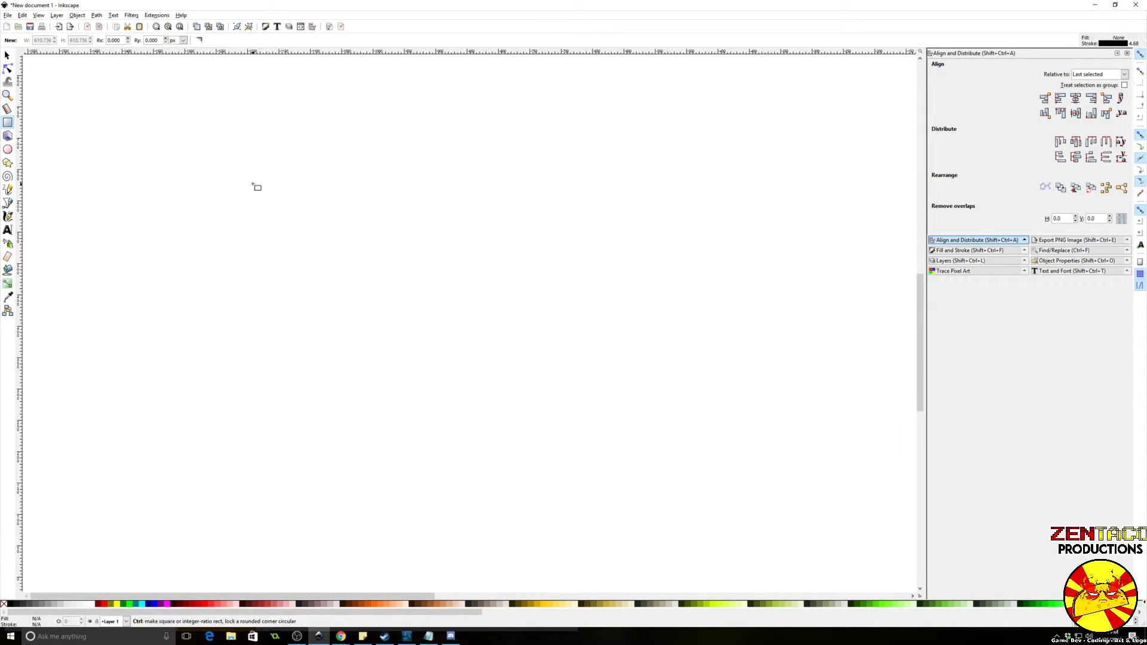
pyautogui.moveTo(252, 182); pyautogui.dragTo(468, 422)
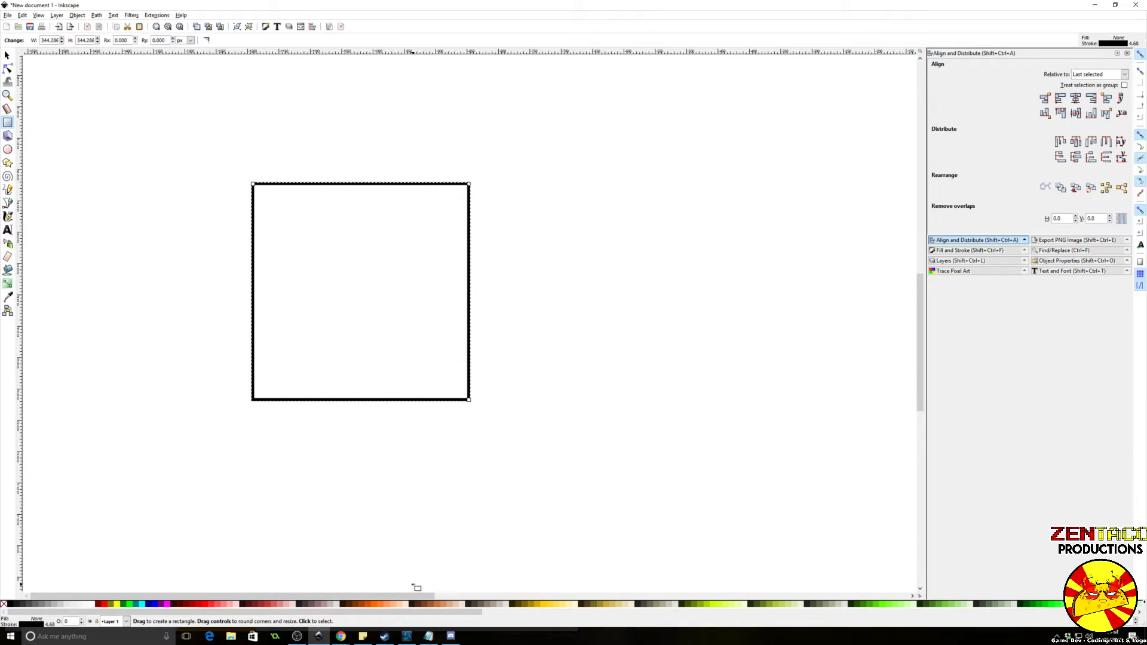
pyautogui.press('s')
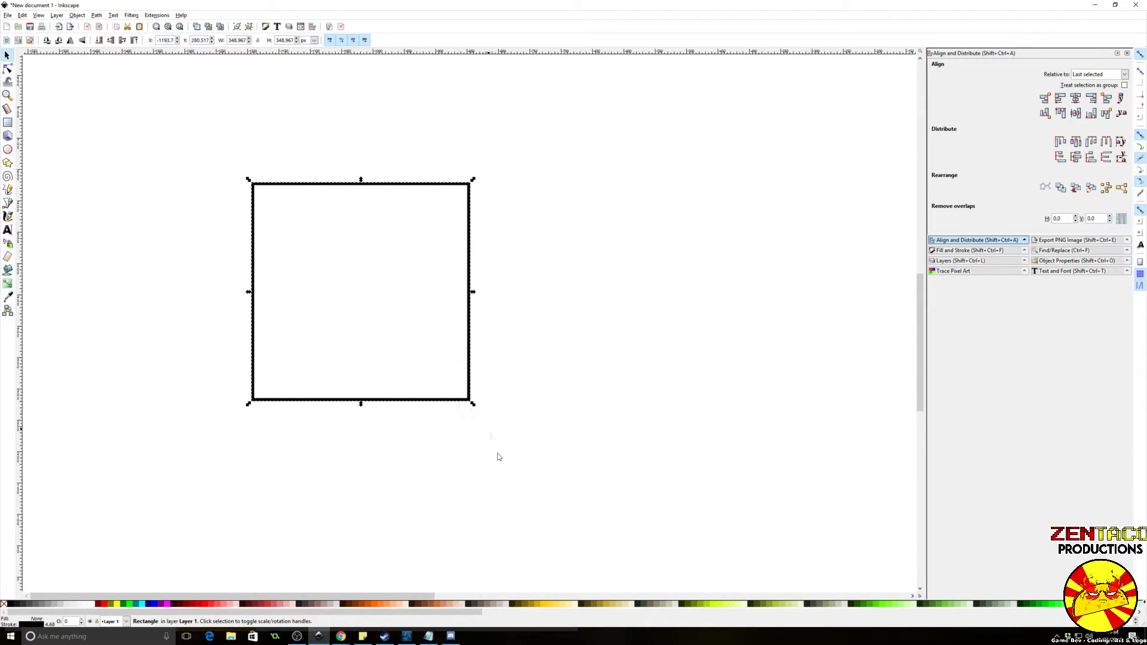
pyautogui.click(427, 605)
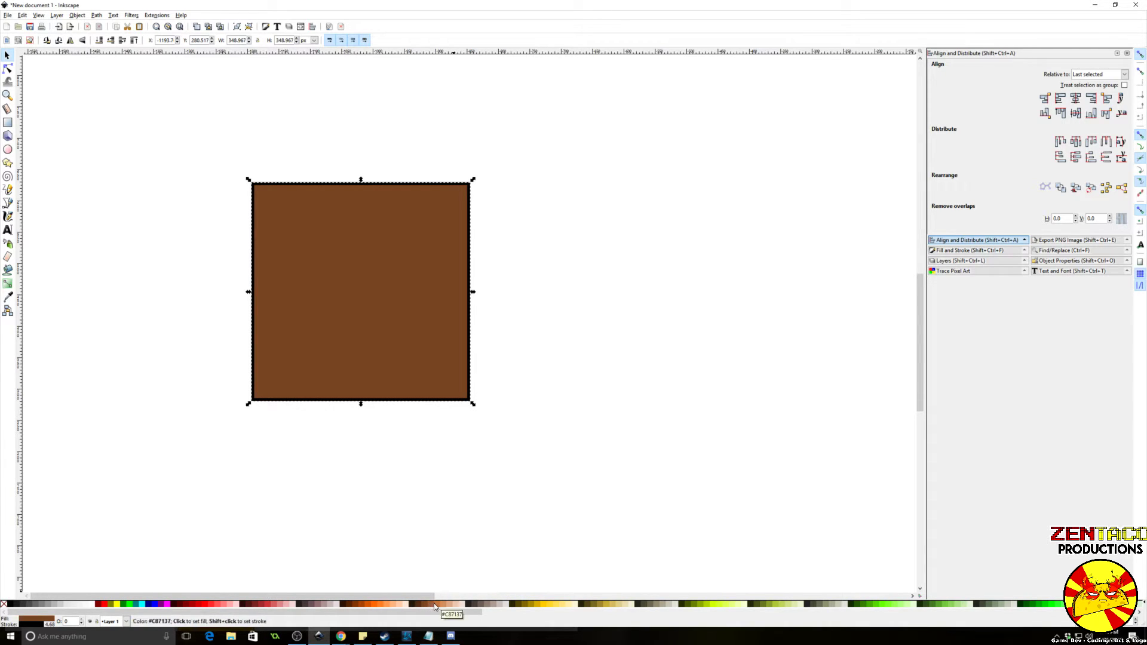
pyautogui.click(435, 604)
pyautogui.click(430, 604)
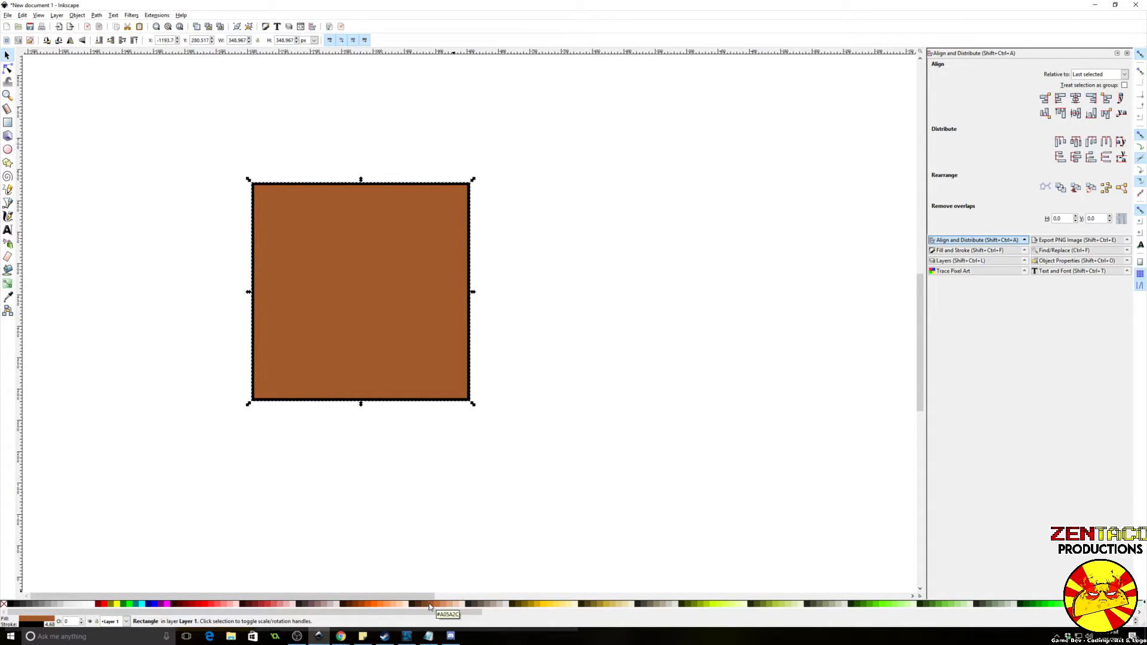
pyautogui.click(337, 488)
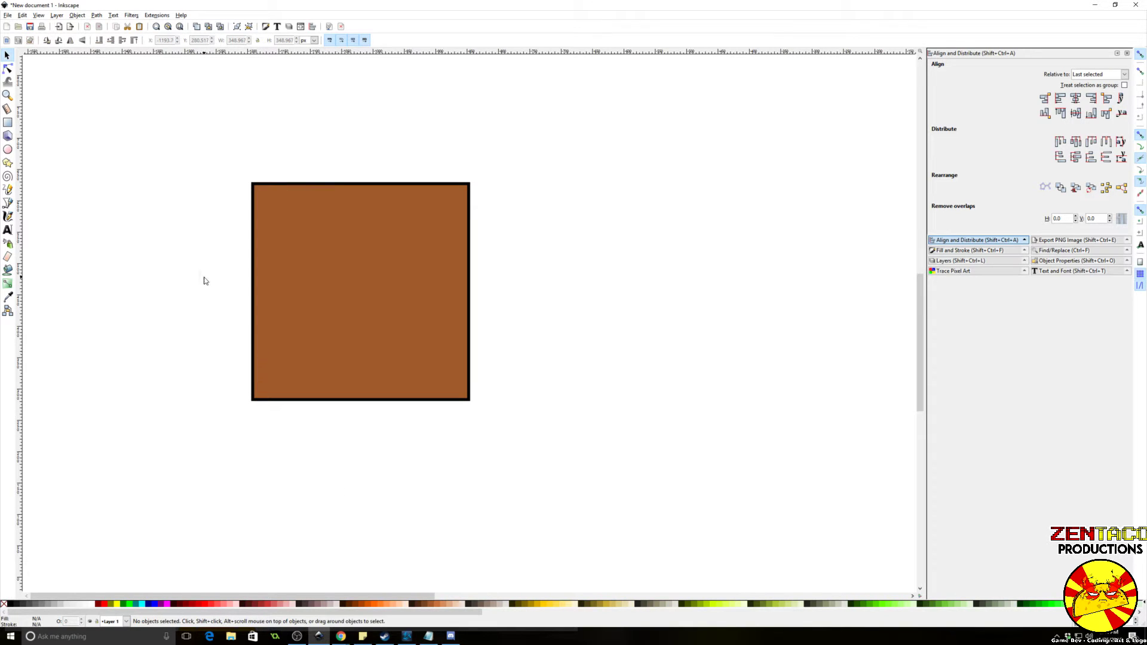
# Step: Duplicate the brown square and scale the copy down proportionally about its centre to about 267.5 px wide
pyautogui.click(363, 267)
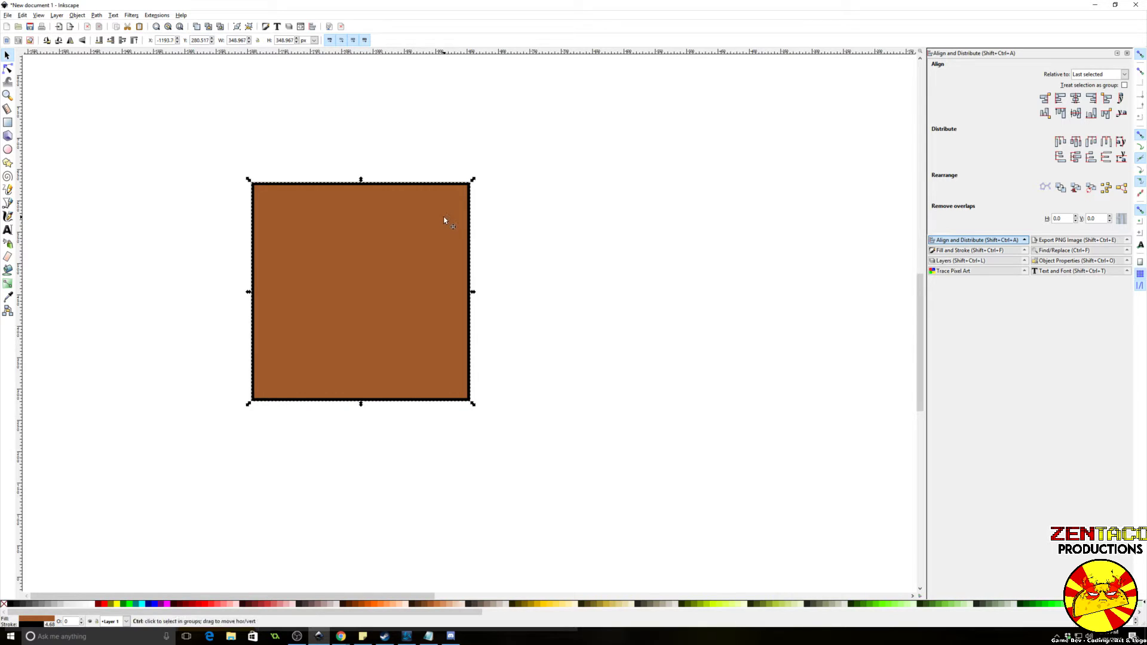
pyautogui.hotkey('ctrl', 'd')
pyautogui.moveTo(473, 179); pyautogui.dragTo(457, 206)
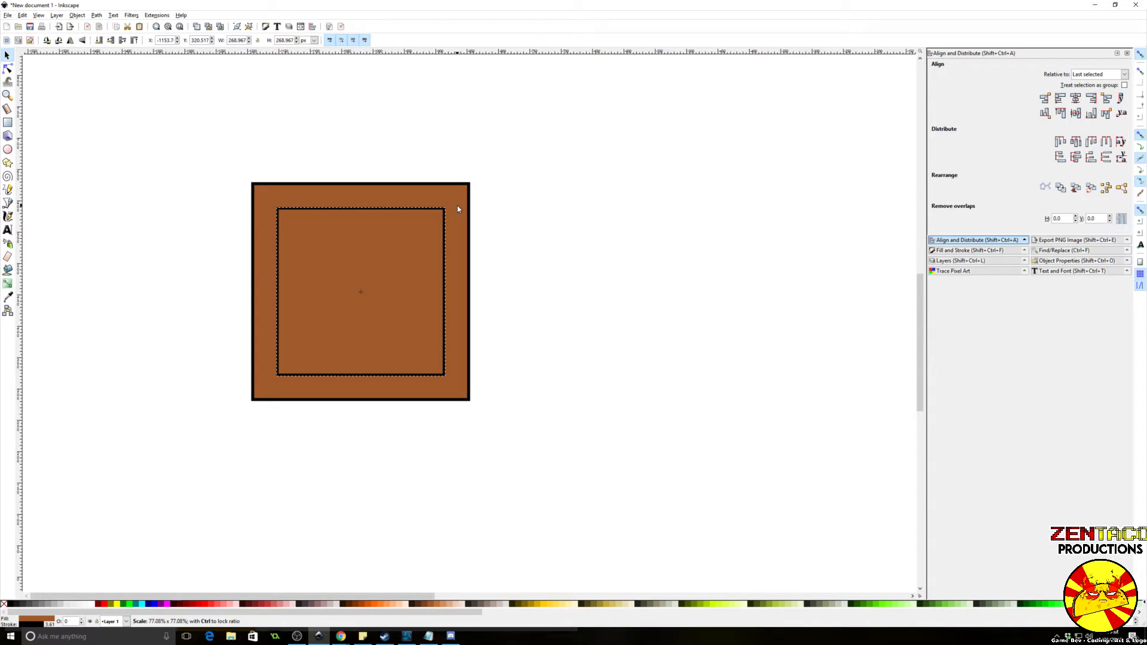
pyautogui.moveTo(457, 205); pyautogui.dragTo(457, 206)
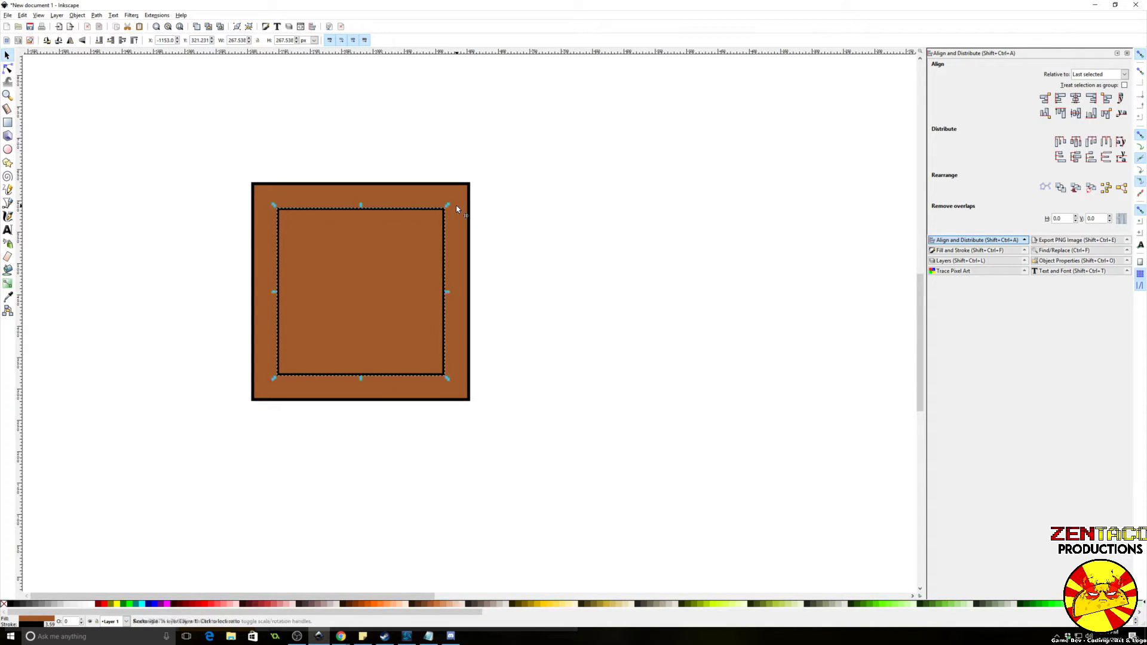
pyautogui.click(546, 231)
pyautogui.keyDown('ctrl'); pyautogui.scroll(1, 537, 310); pyautogui.keyUp('ctrl')
pyautogui.moveTo(537, 308); pyautogui.dragTo(625, 371)
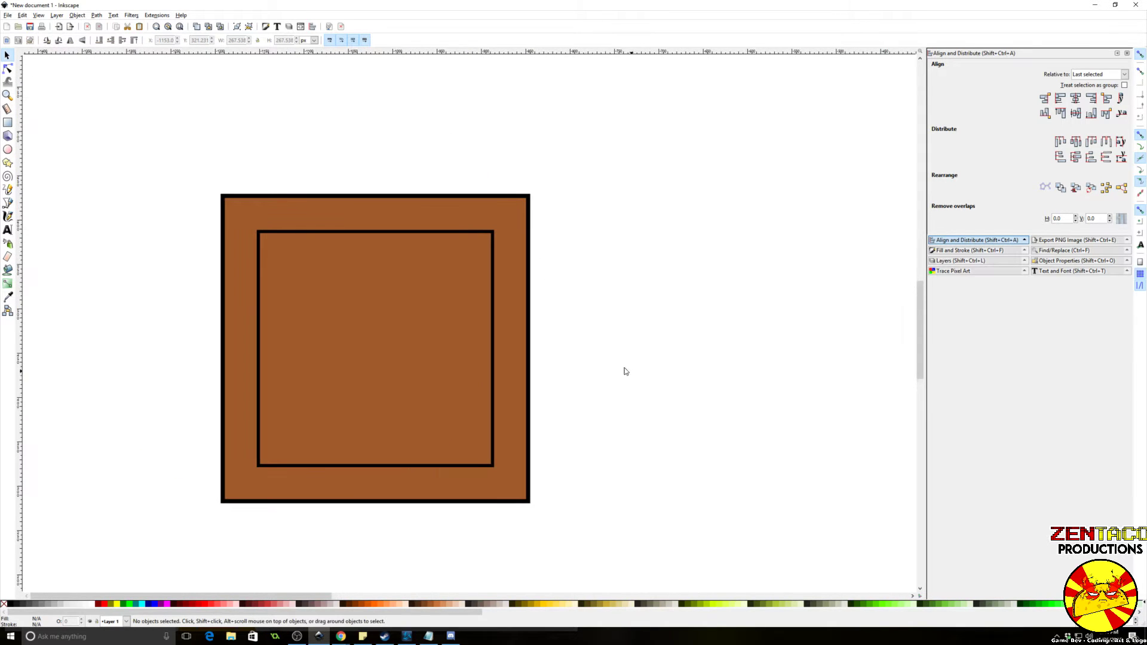
# Step: Draw a straight diagonal line joining the upper-left corners of the outer and inner squares
pyautogui.click(6, 204)
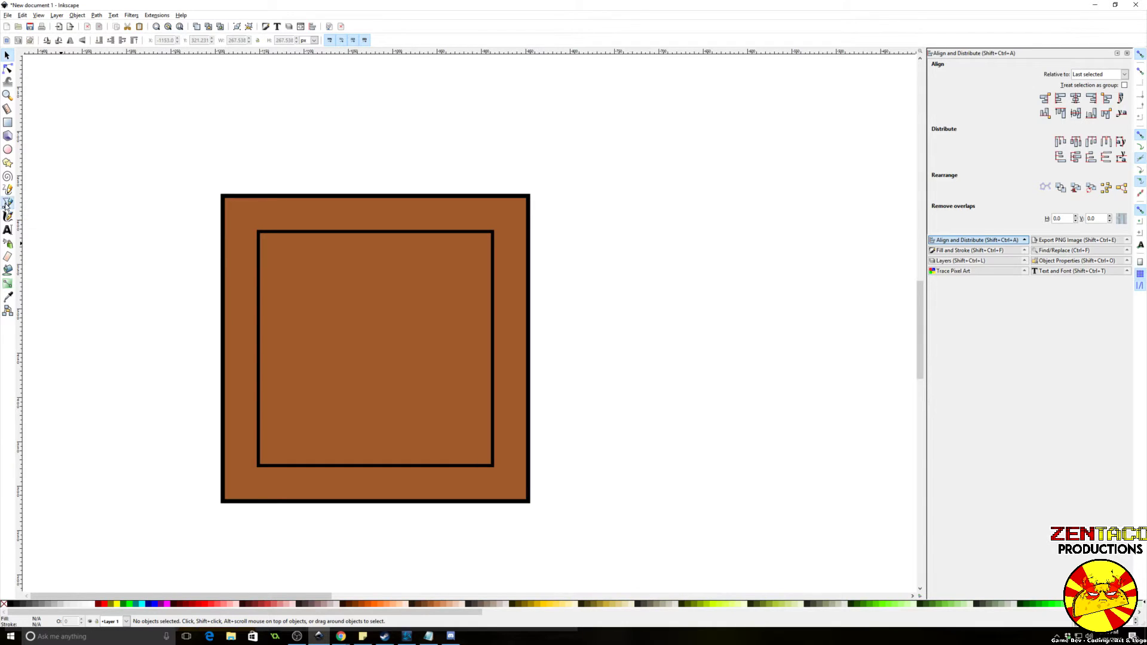
pyautogui.click(223, 197)
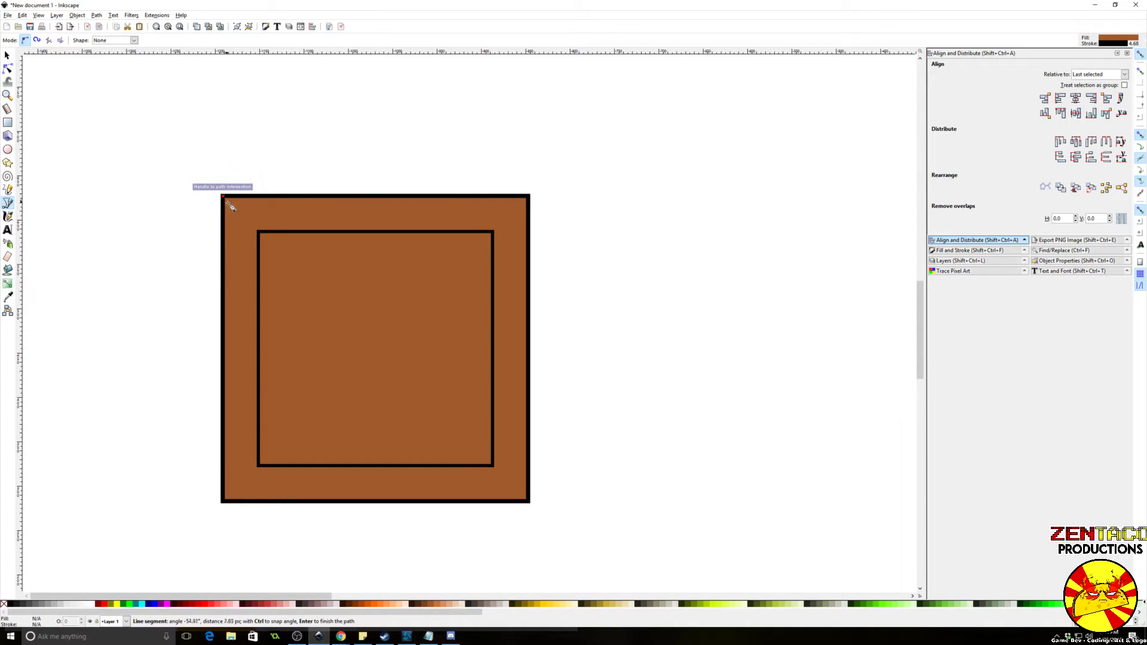
pyautogui.doubleClick(260, 233)
pyautogui.press('s')
pyautogui.click(557, 269)
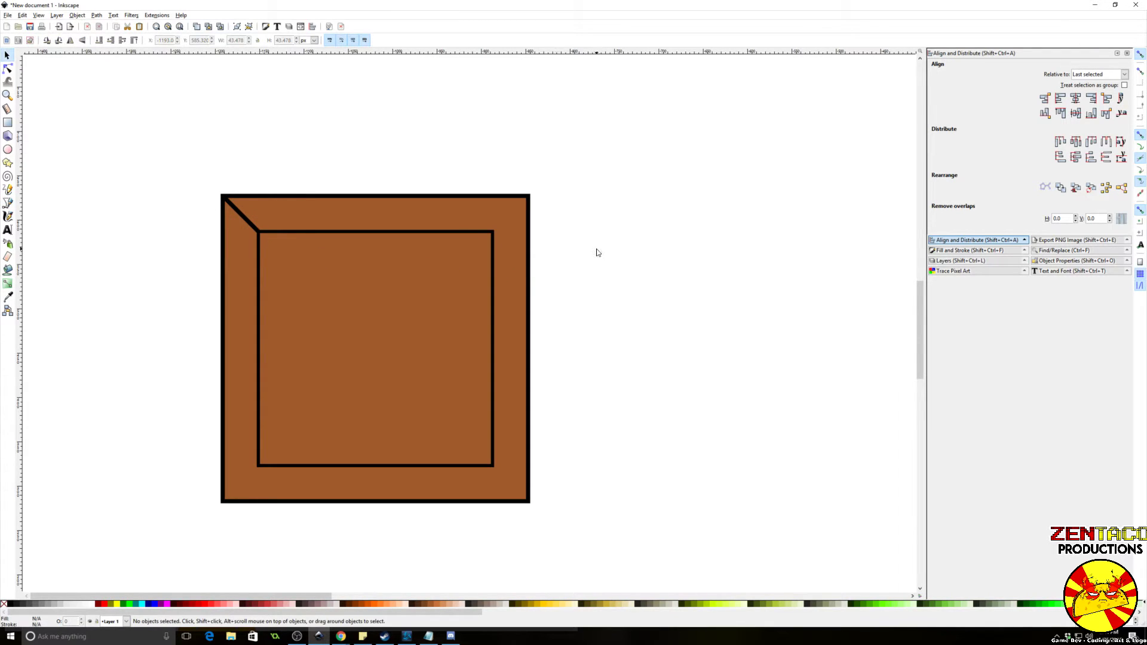
# Step: Reduce the diagonal corner line's stroke width to about 2.95 px
pyautogui.click(243, 220)
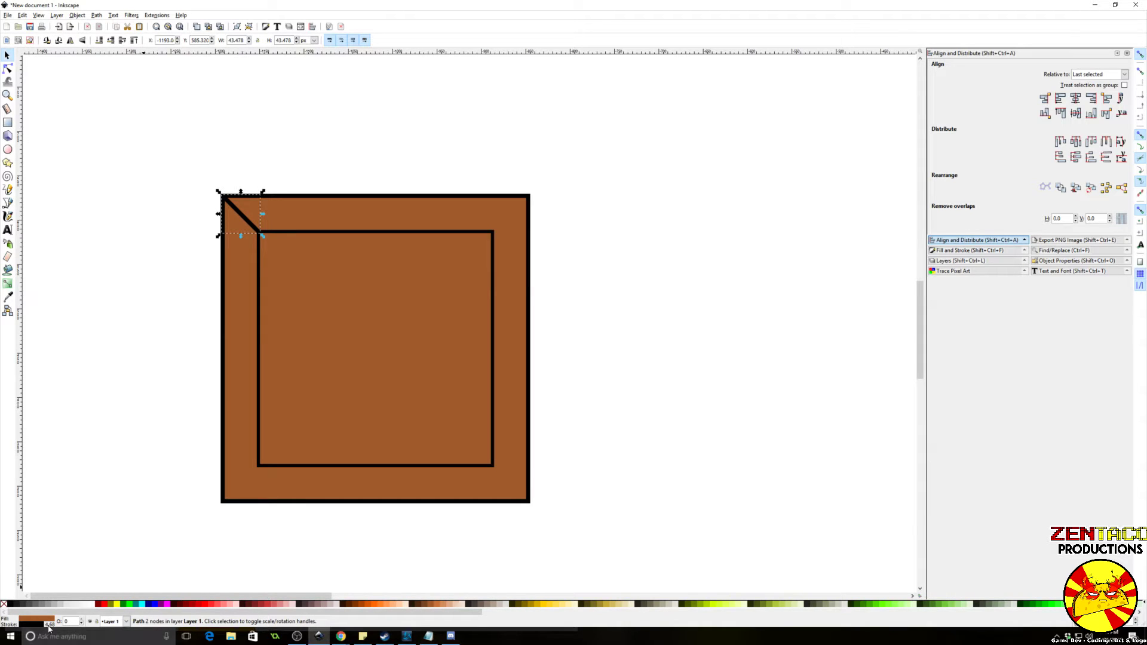
pyautogui.scroll(-5, 49, 628)
pyautogui.scroll(-1, 50, 626)
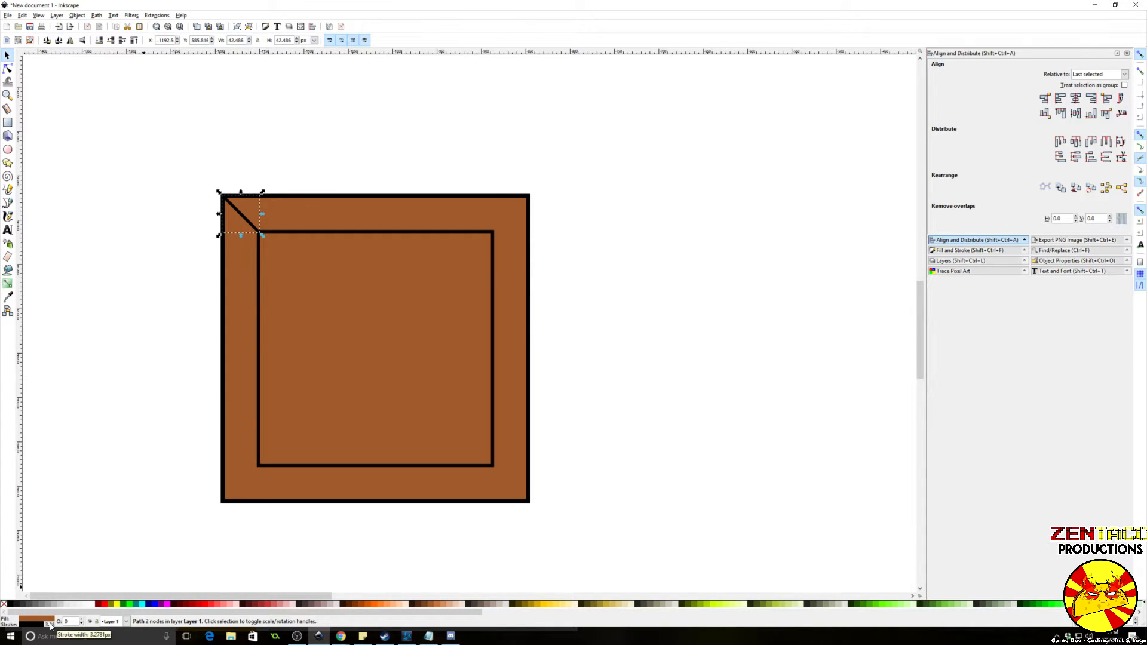
pyautogui.scroll(-1, 50, 626)
pyautogui.click(80, 465)
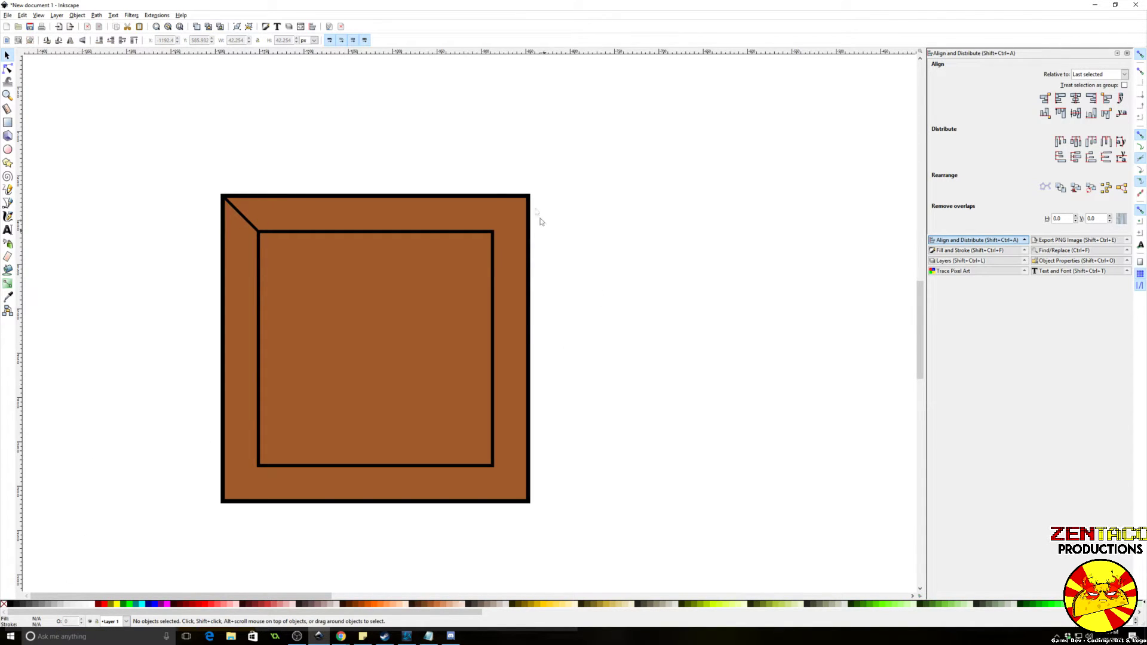
# Step: Draw straight diagonal lines joining the outer and inner squares at the three remaining corners
pyautogui.click(8, 203)
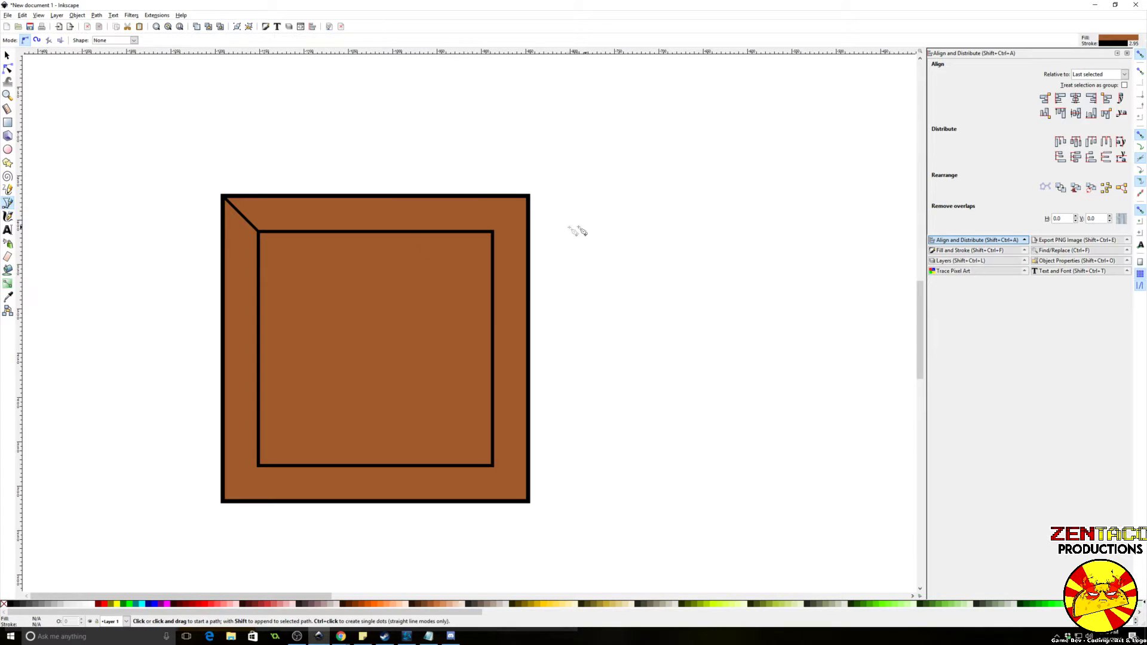
pyautogui.click(527, 196)
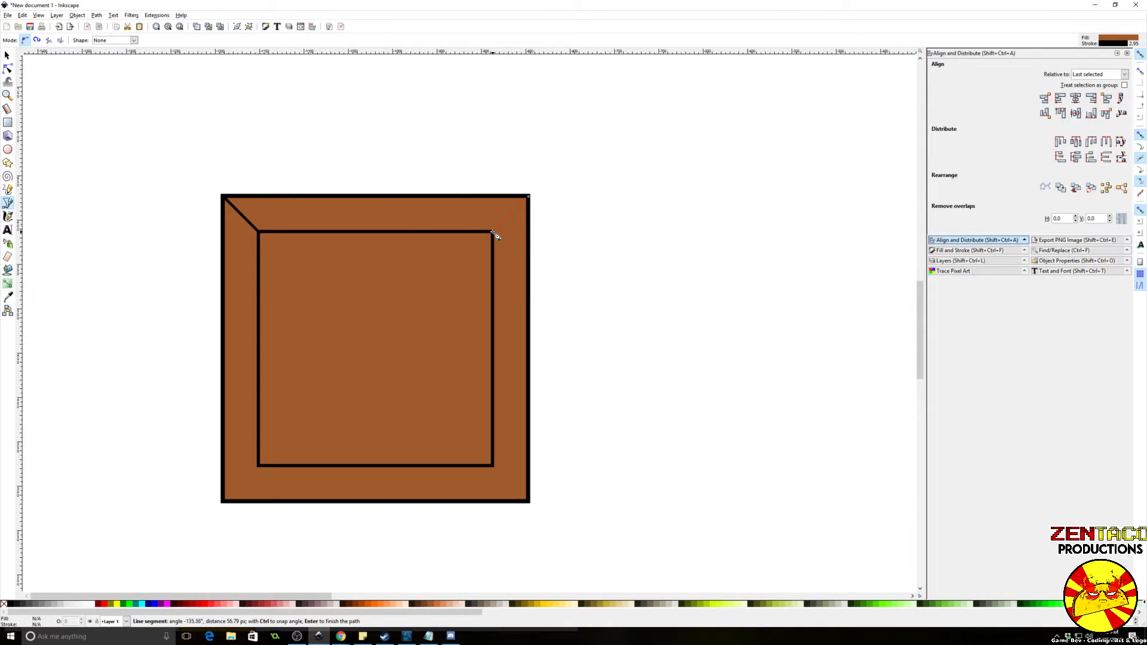
pyautogui.doubleClick(494, 232)
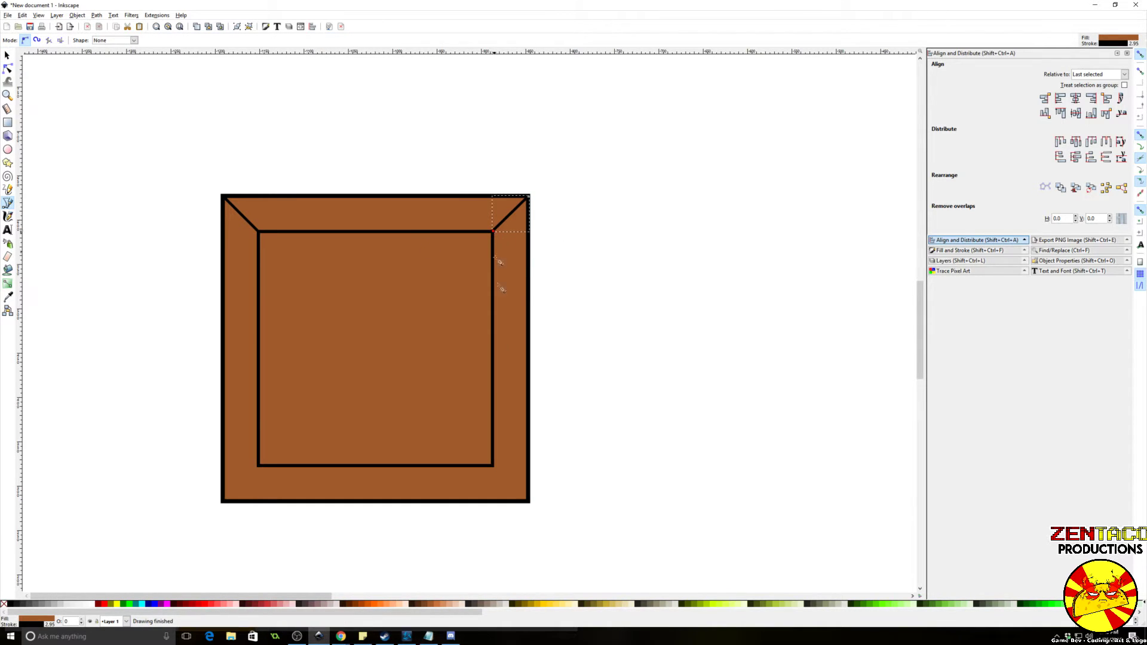
pyautogui.click(258, 466)
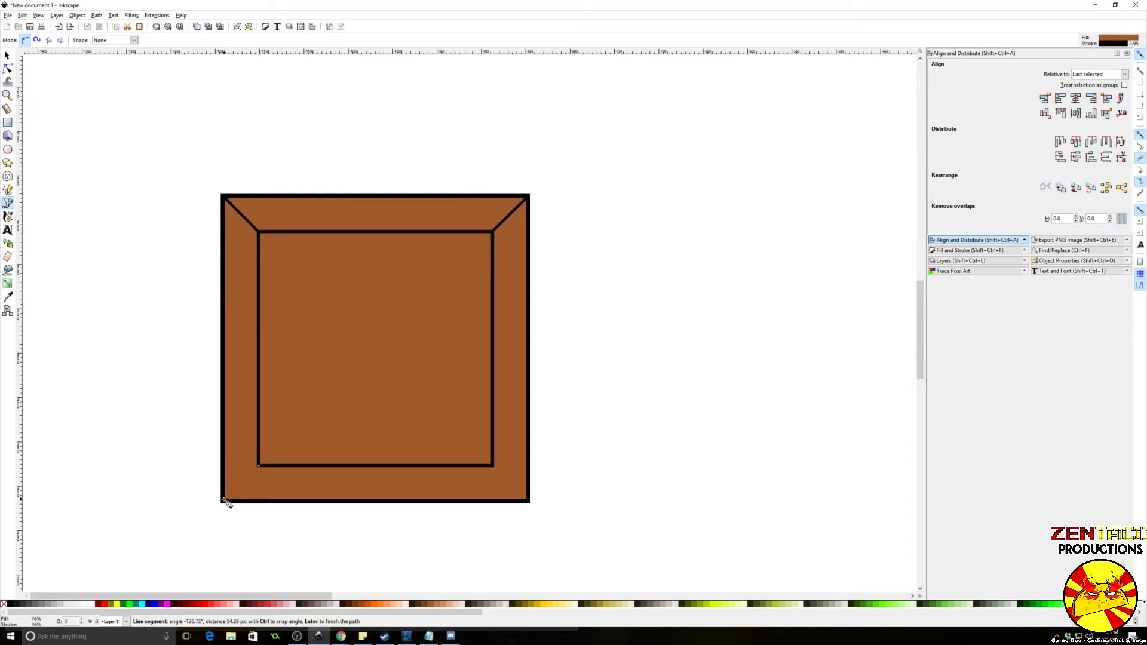
pyautogui.doubleClick(224, 502)
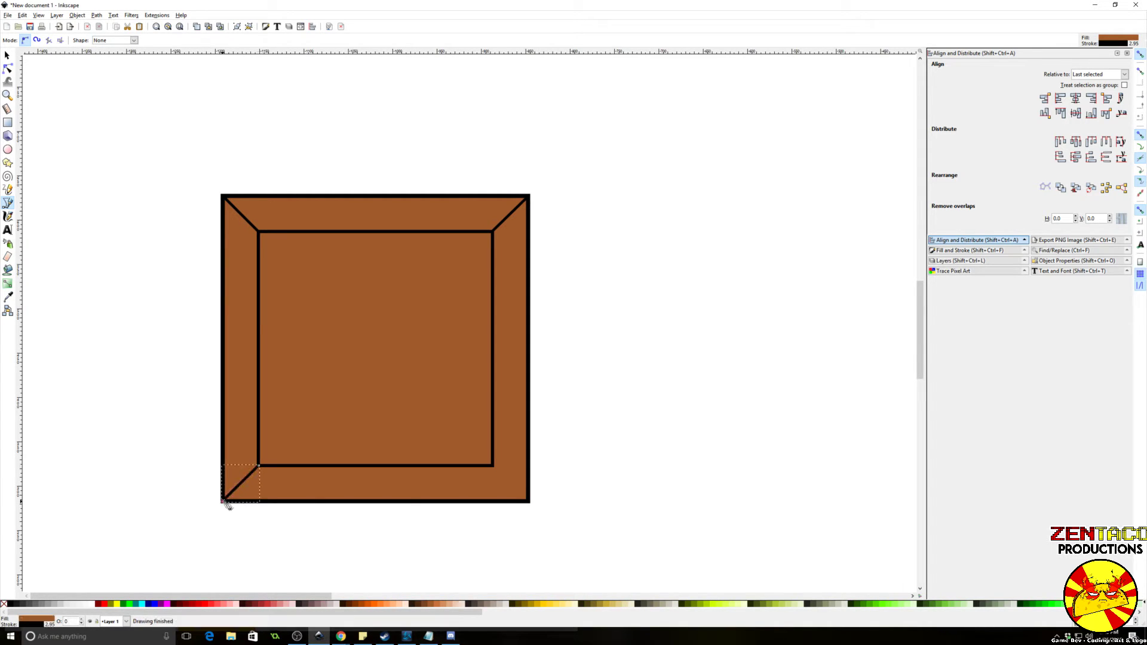
pyautogui.click(494, 465)
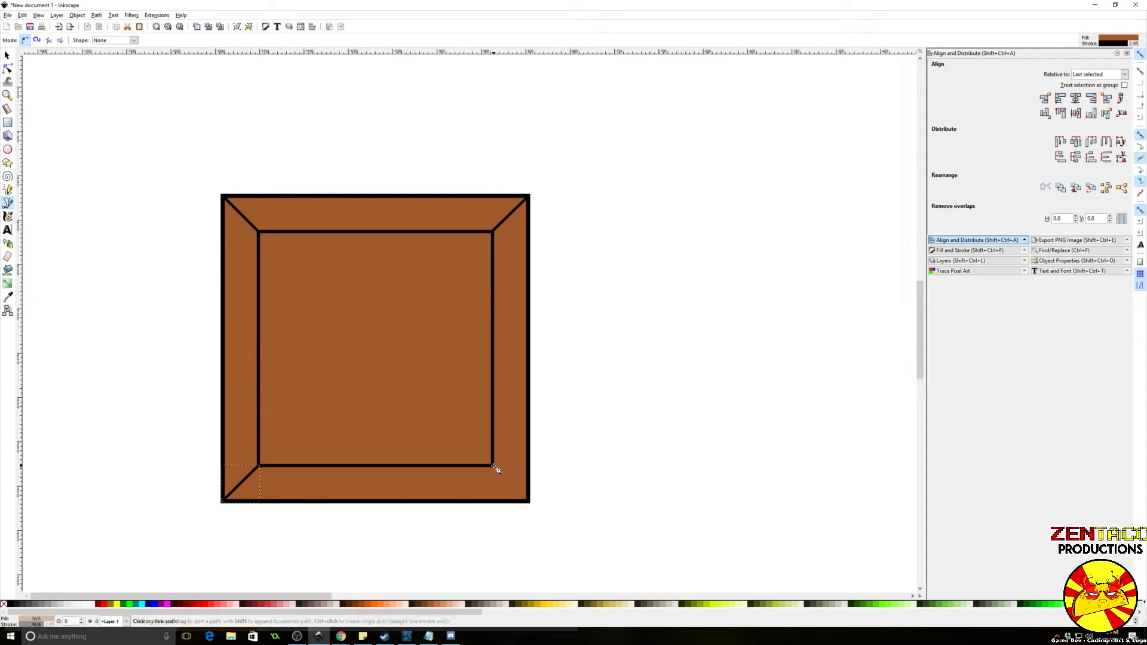
pyautogui.doubleClick(527, 501)
pyautogui.press('s')
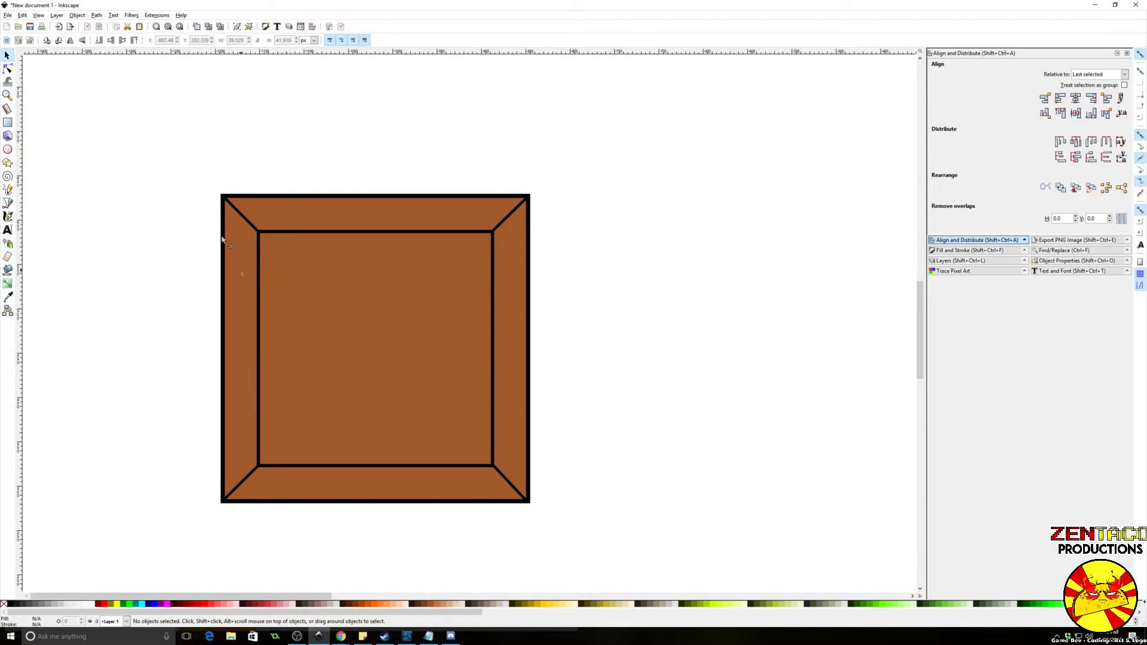
# Step: Group both squares and the four corner lines, and move the group slightly up and to the right
pyautogui.moveTo(174, 156); pyautogui.dragTo(597, 541)
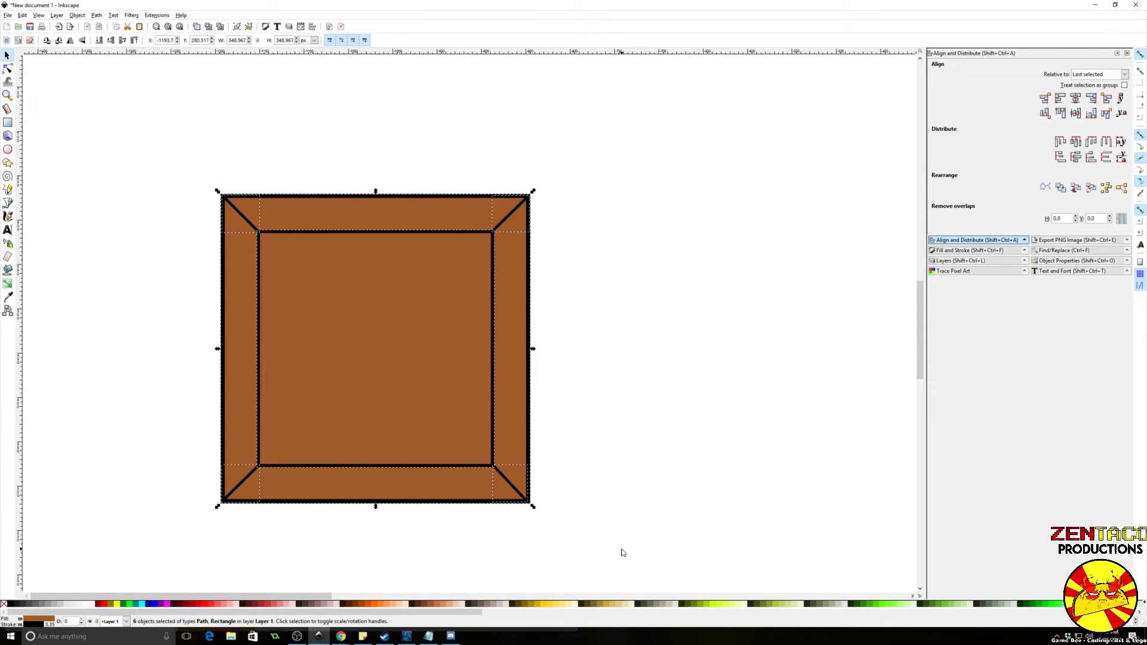
pyautogui.press('ctrl')
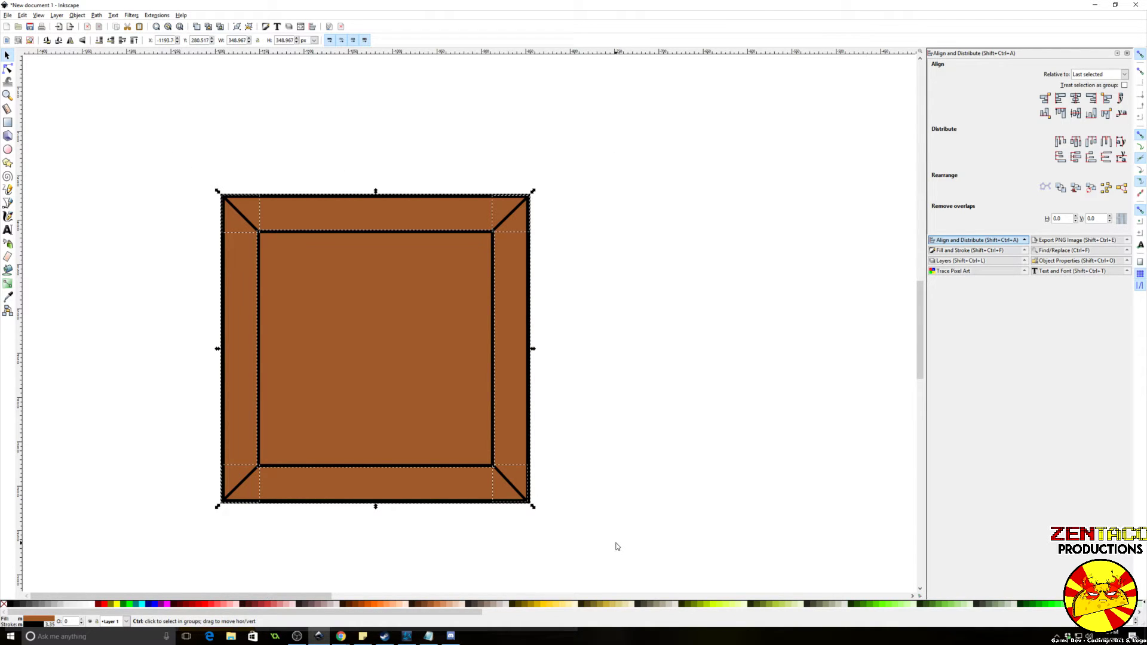
pyautogui.hotkey('ctrl', 'g')
pyautogui.moveTo(327, 451); pyautogui.dragTo(342, 415)
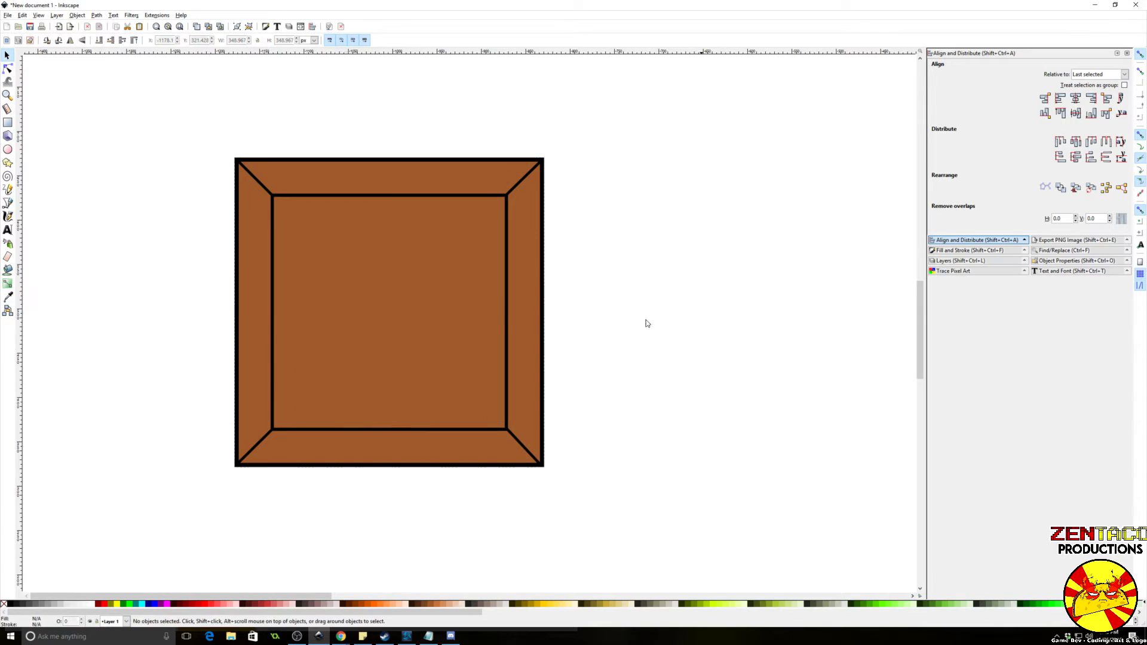
# Step: Recolour the crate group's fill to the darker brown #784421
pyautogui.click(425, 605)
pyautogui.click(428, 605)
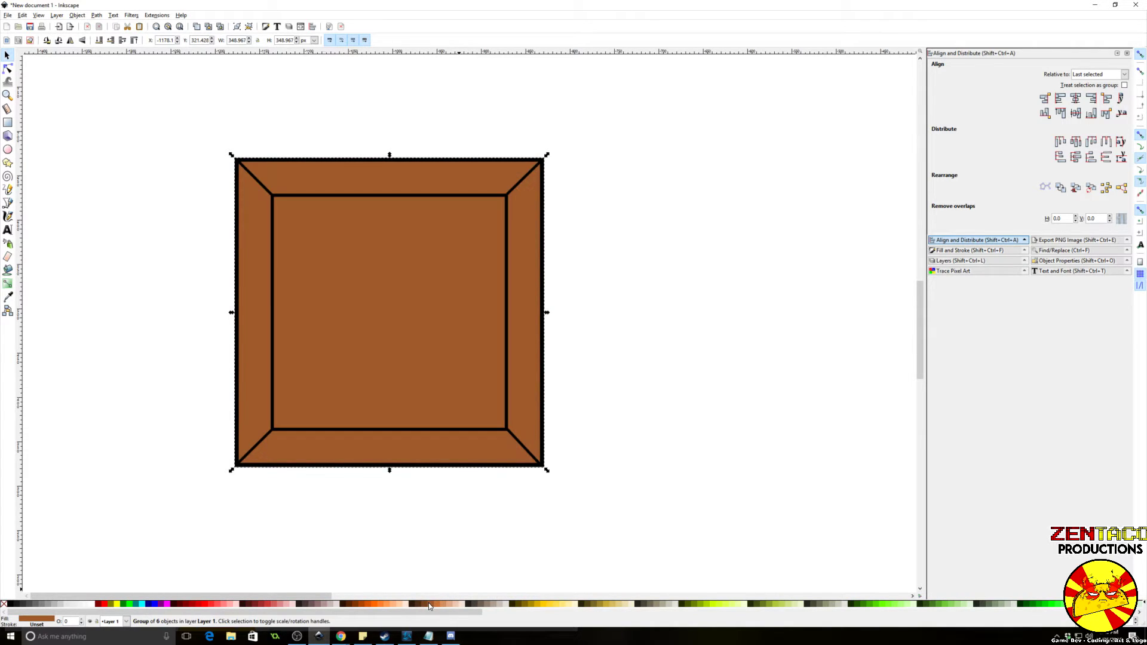
pyautogui.click(427, 605)
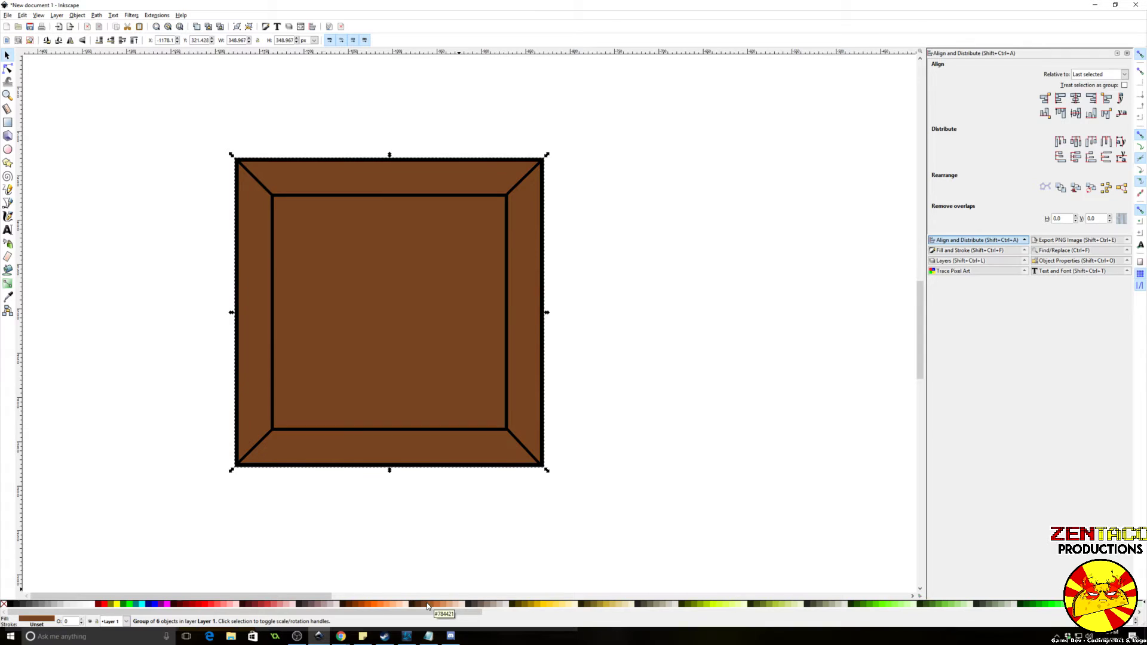
pyautogui.click(243, 532)
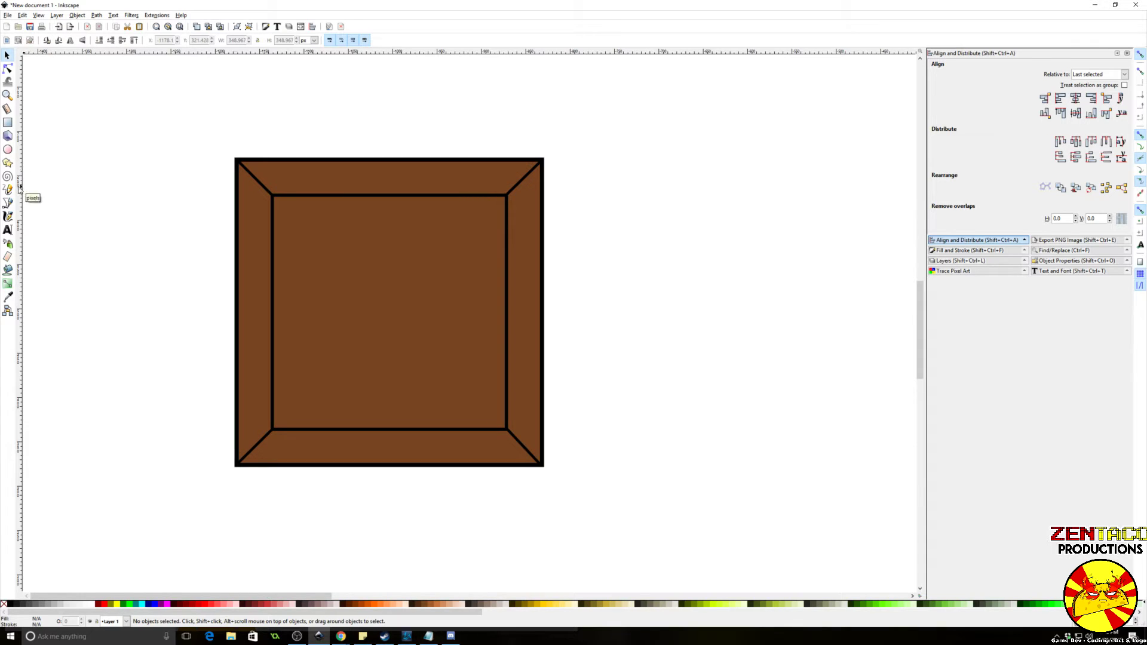
# Step: Draw six roughly evenly spaced vertical plank lines from the inner square's top edge to its bottom edge
pyautogui.click(8, 203)
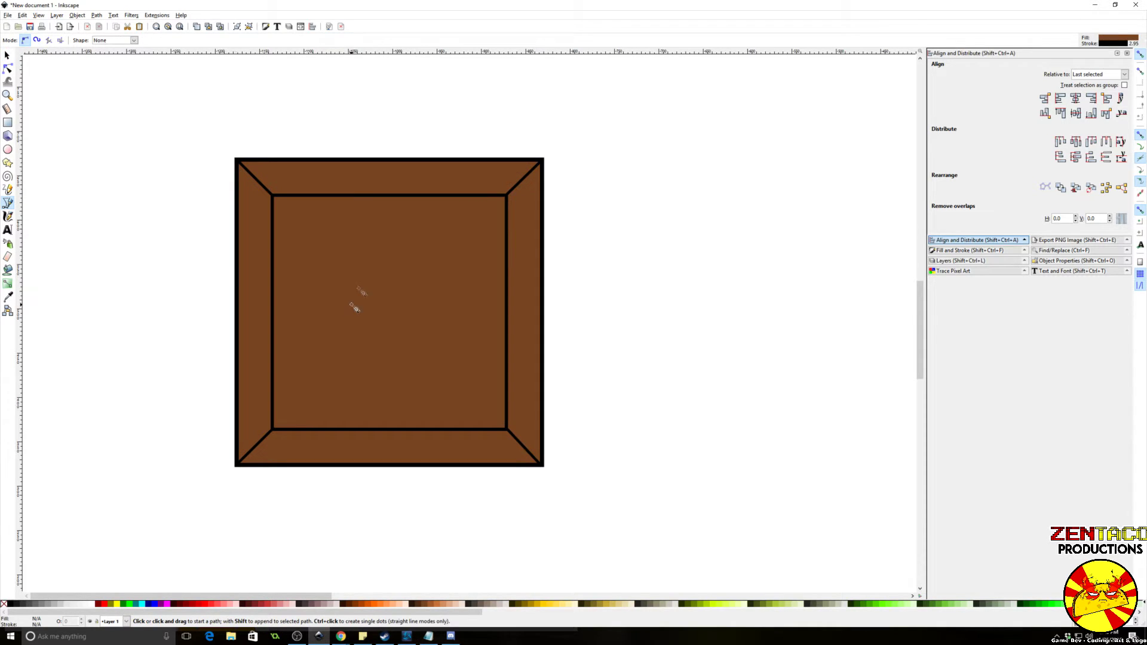
pyautogui.click(304, 196)
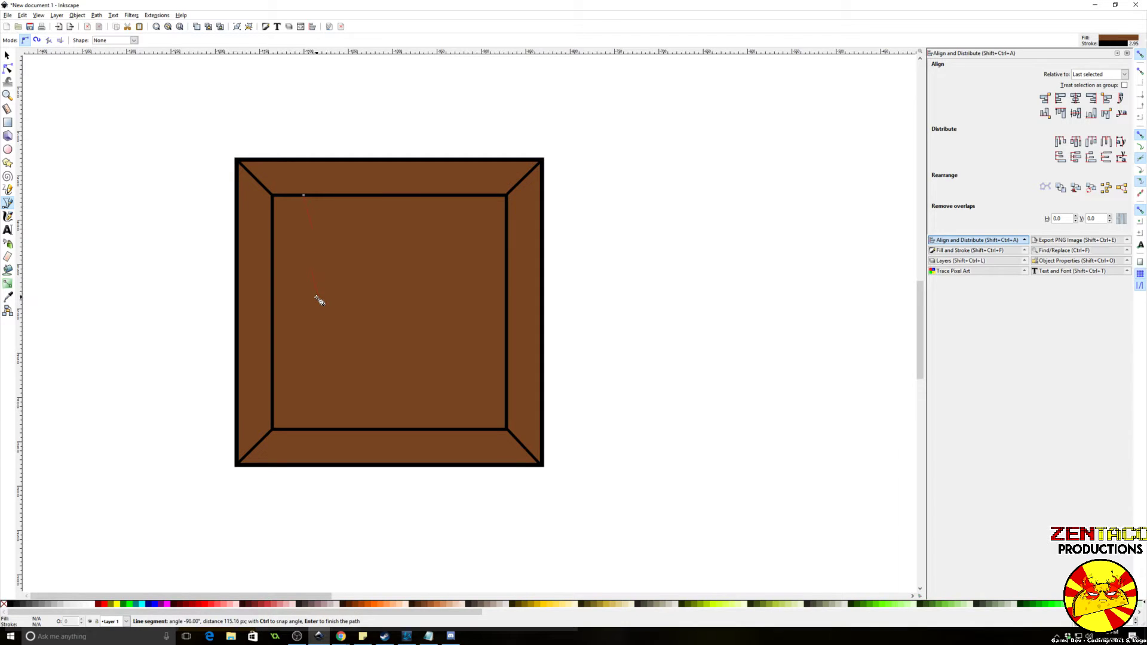
pyautogui.doubleClick(304, 429)
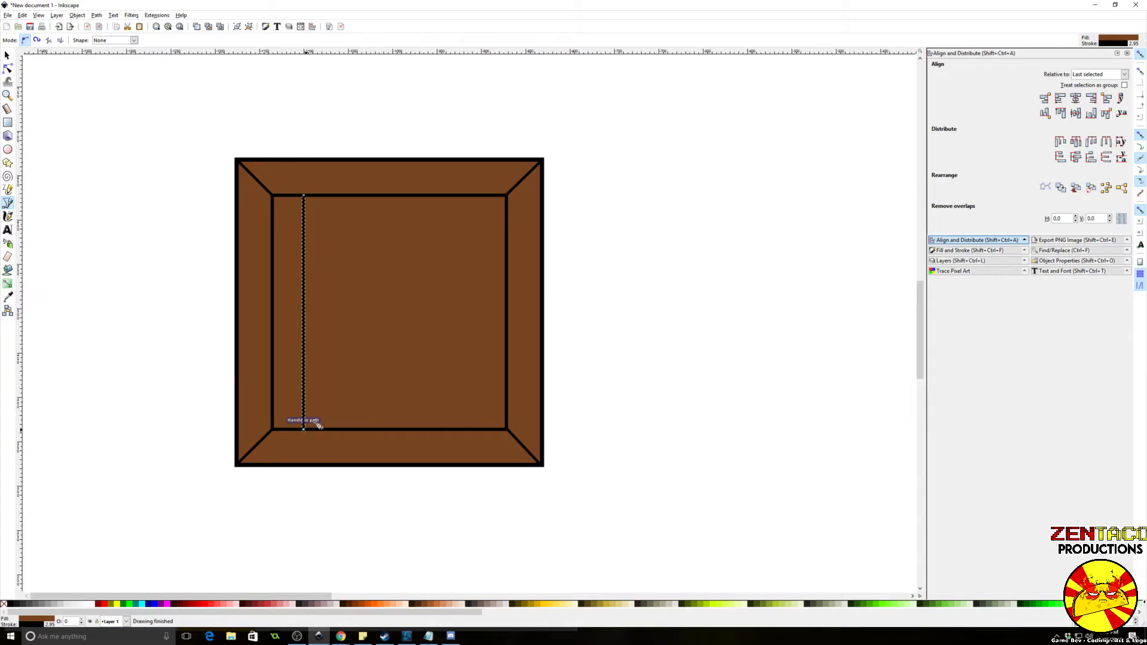
pyautogui.click(334, 196)
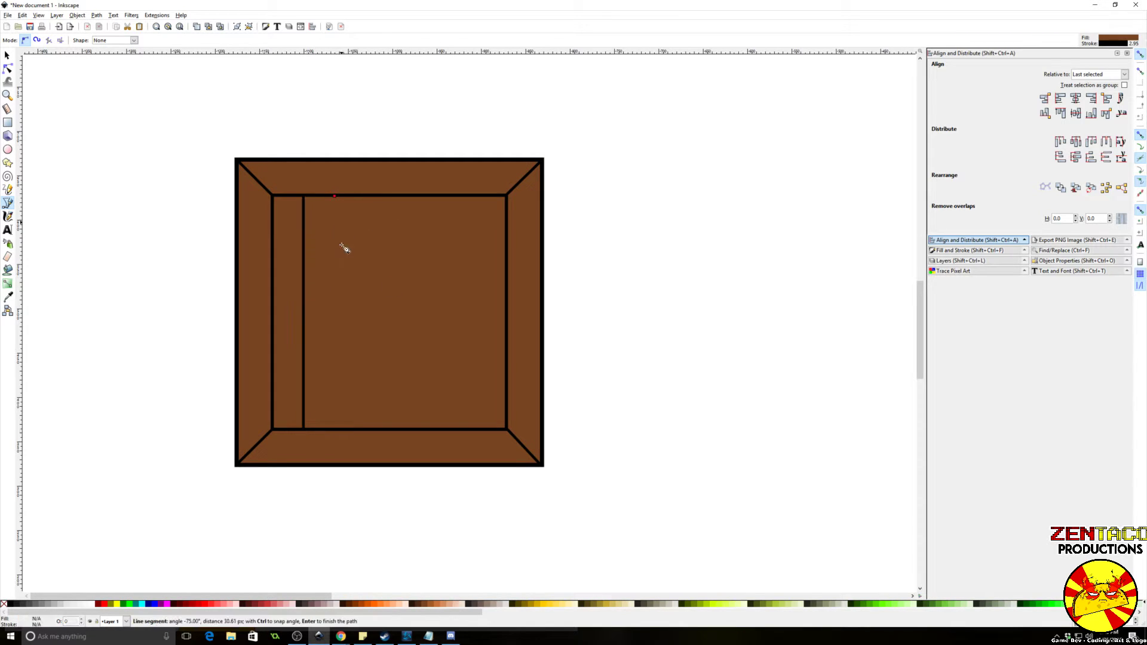
pyautogui.doubleClick(335, 429)
pyautogui.click(367, 195)
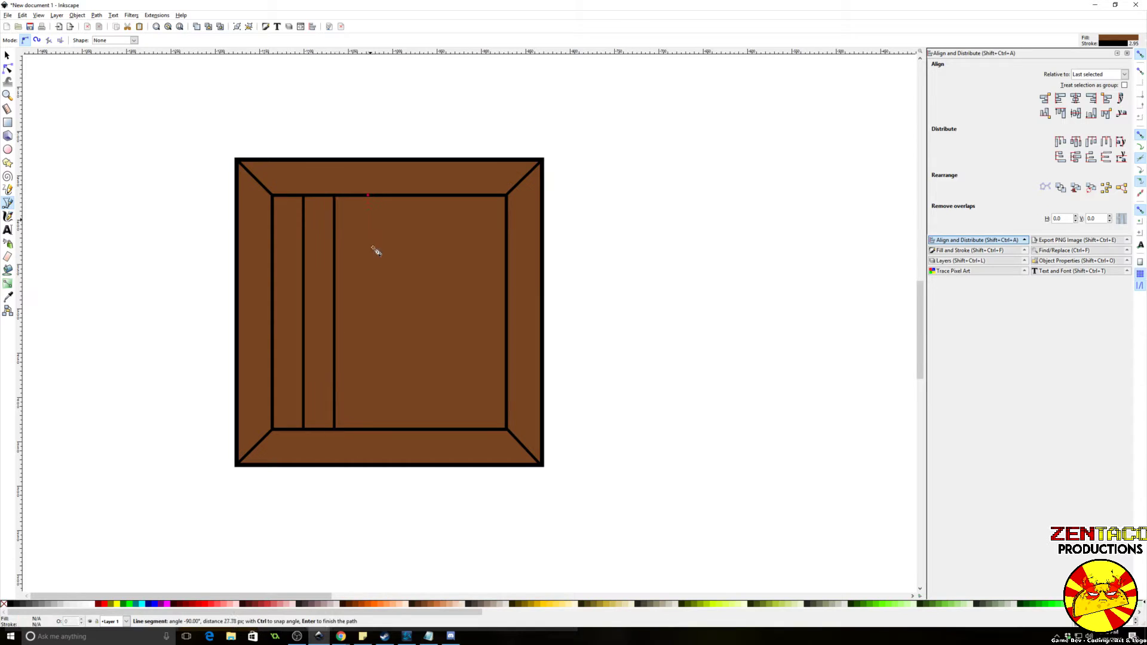
pyautogui.doubleClick(369, 429)
pyautogui.click(397, 195)
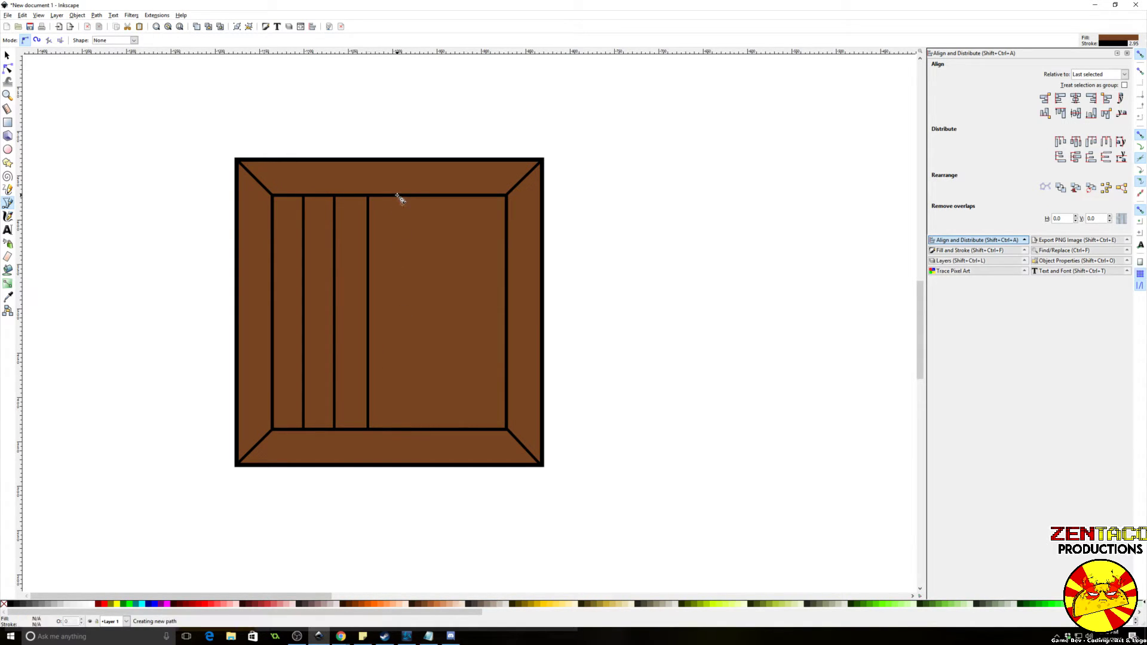
pyautogui.doubleClick(397, 428)
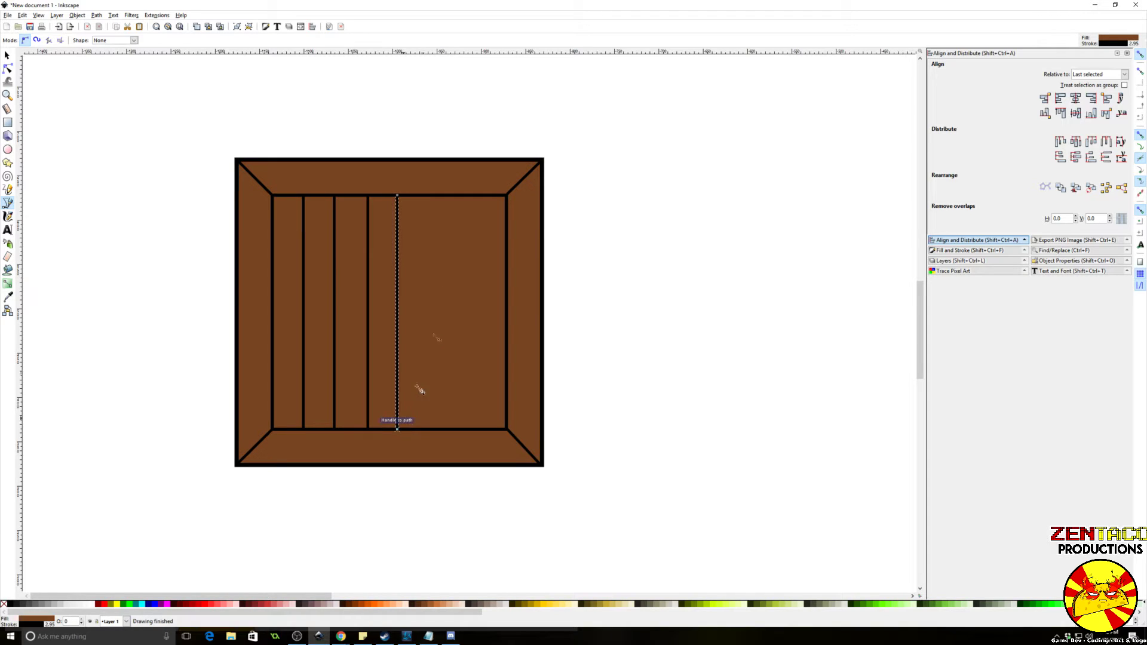
pyautogui.click(429, 196)
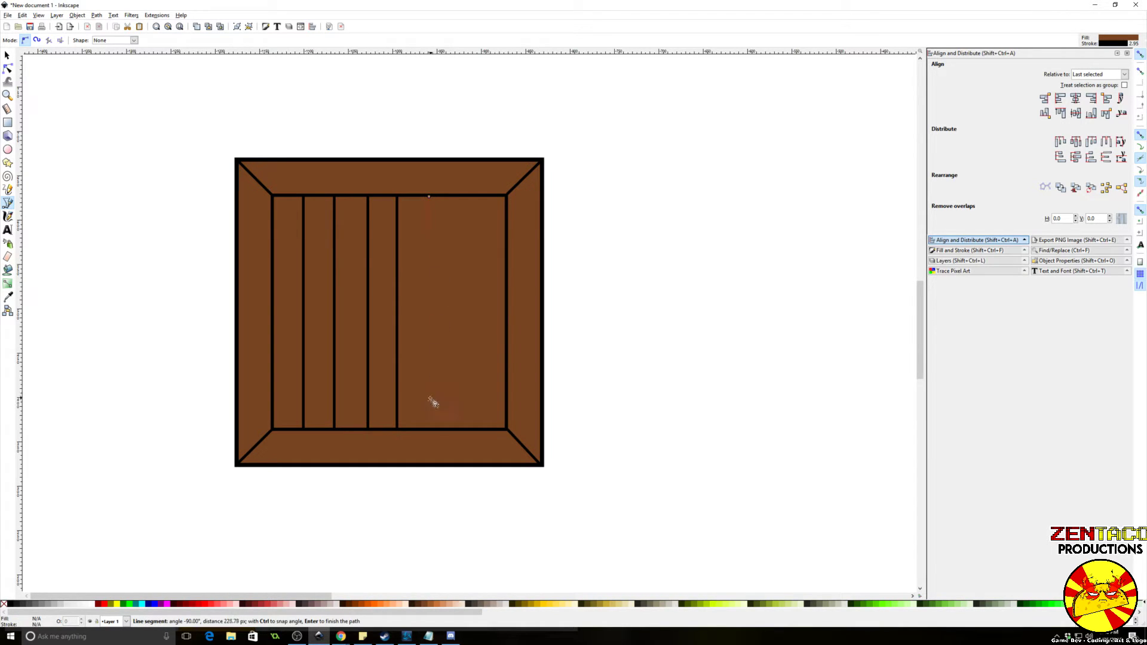
pyautogui.doubleClick(429, 427)
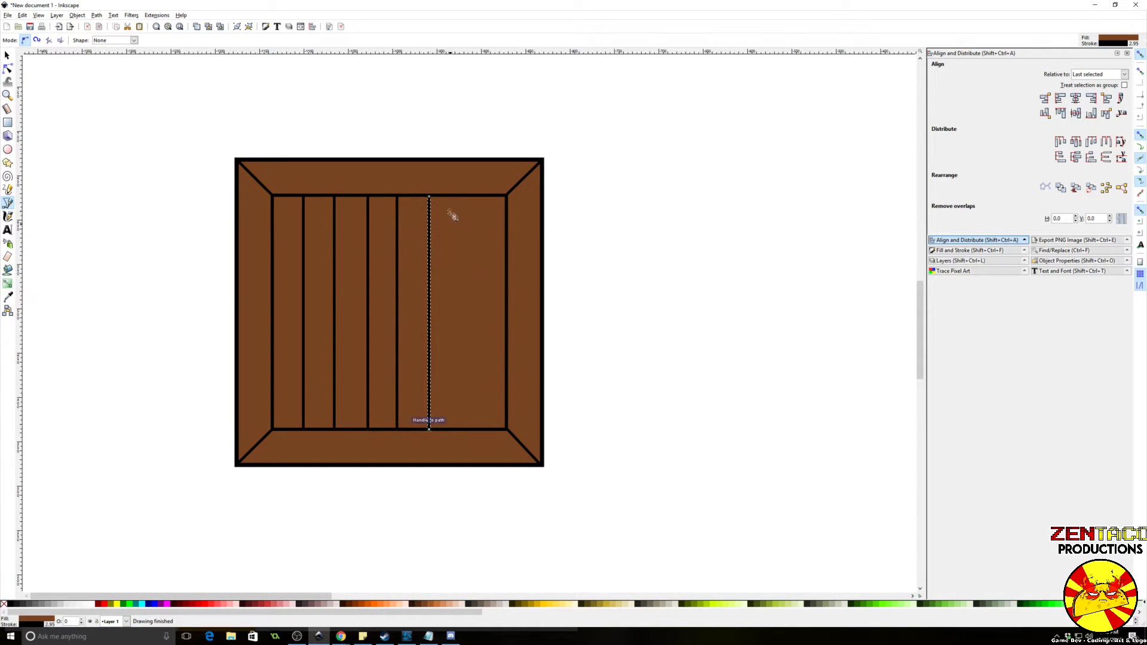
pyautogui.click(465, 196)
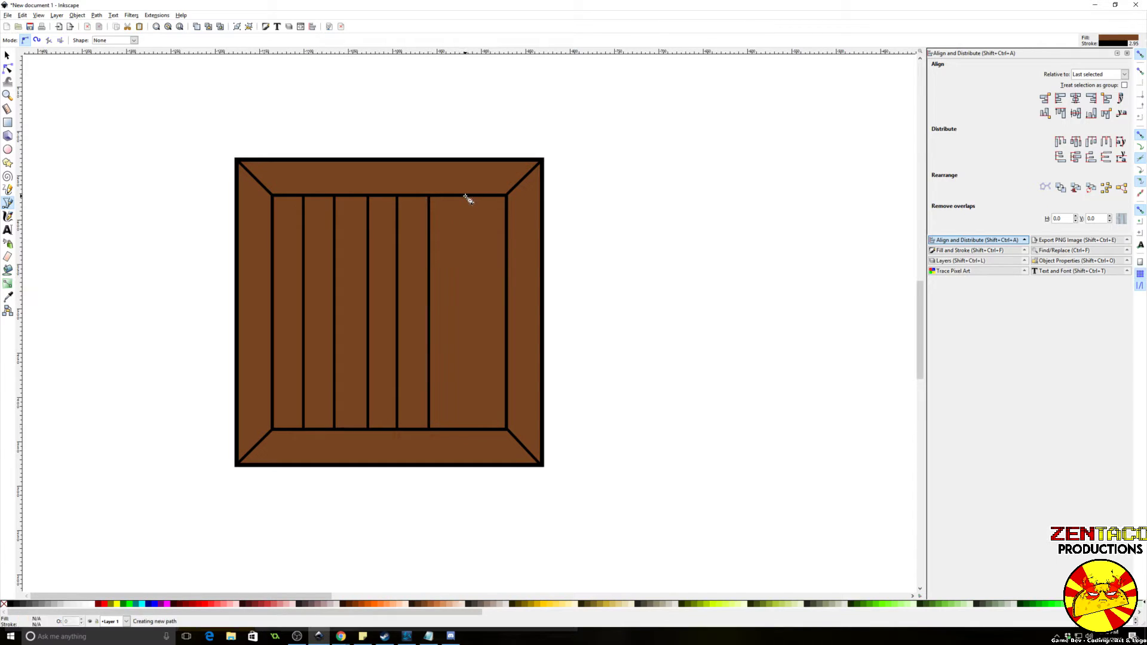
pyautogui.doubleClick(468, 429)
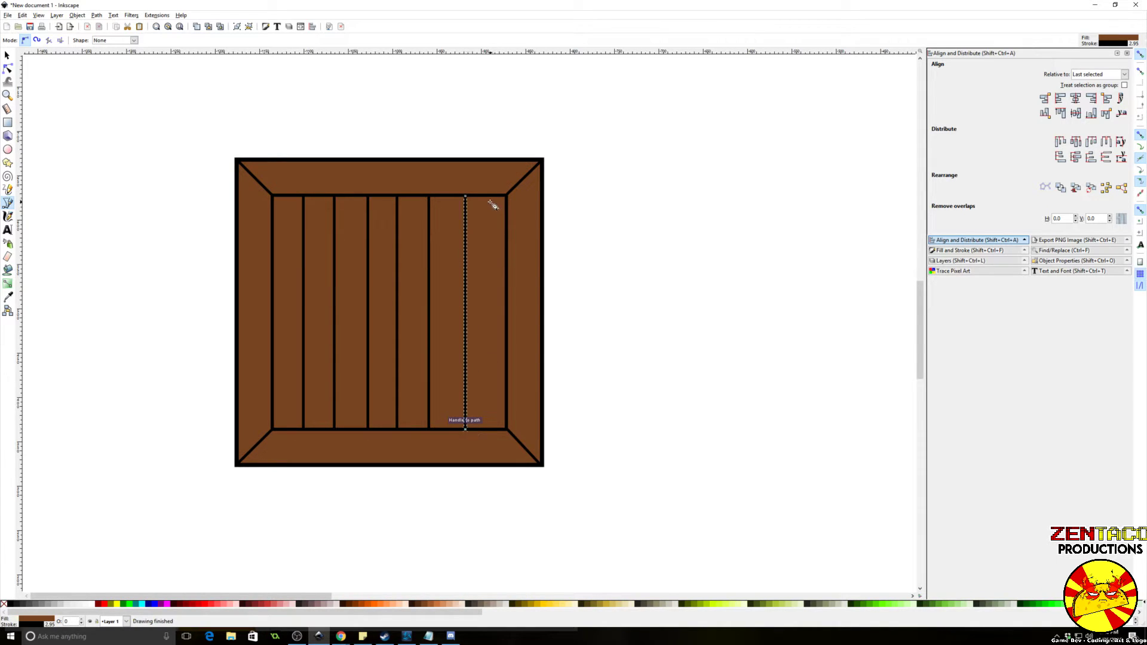
# Step: Group the six plank lines with the crate frame group
pyautogui.press('s')
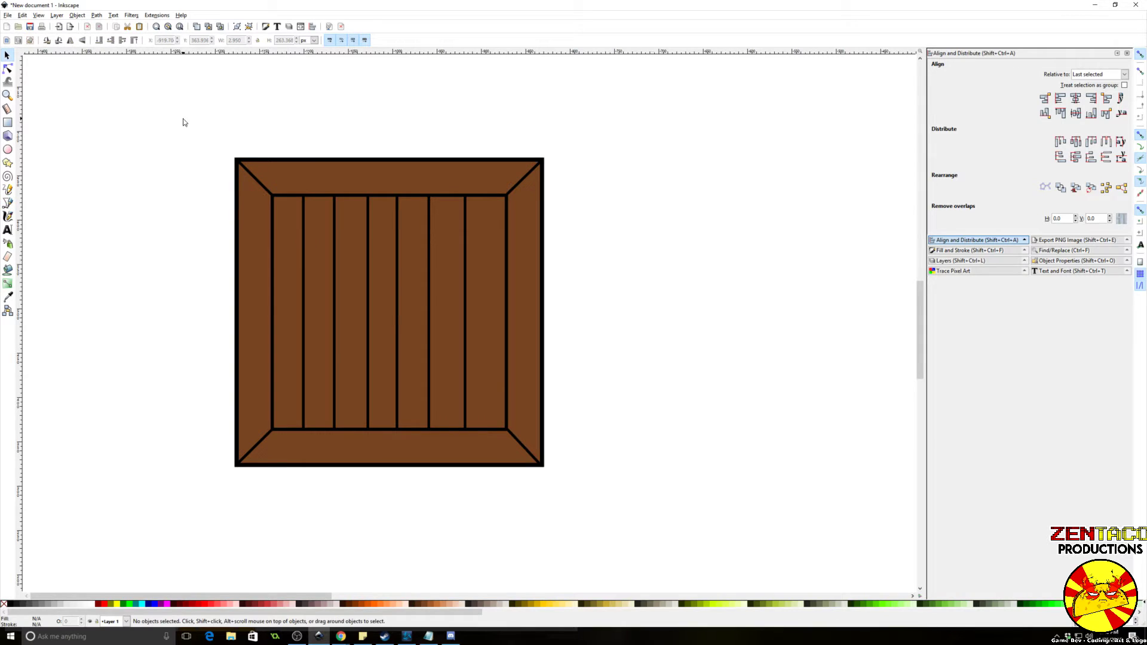
pyautogui.moveTo(183, 118); pyautogui.dragTo(659, 519)
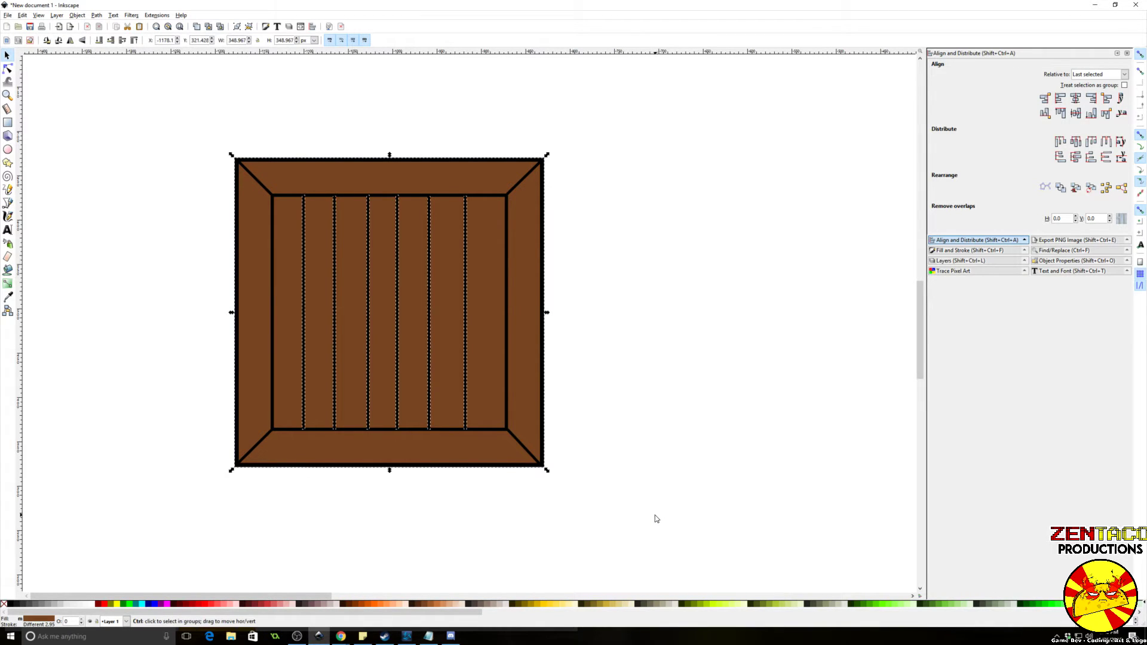
pyautogui.hotkey('ctrl', 'g')
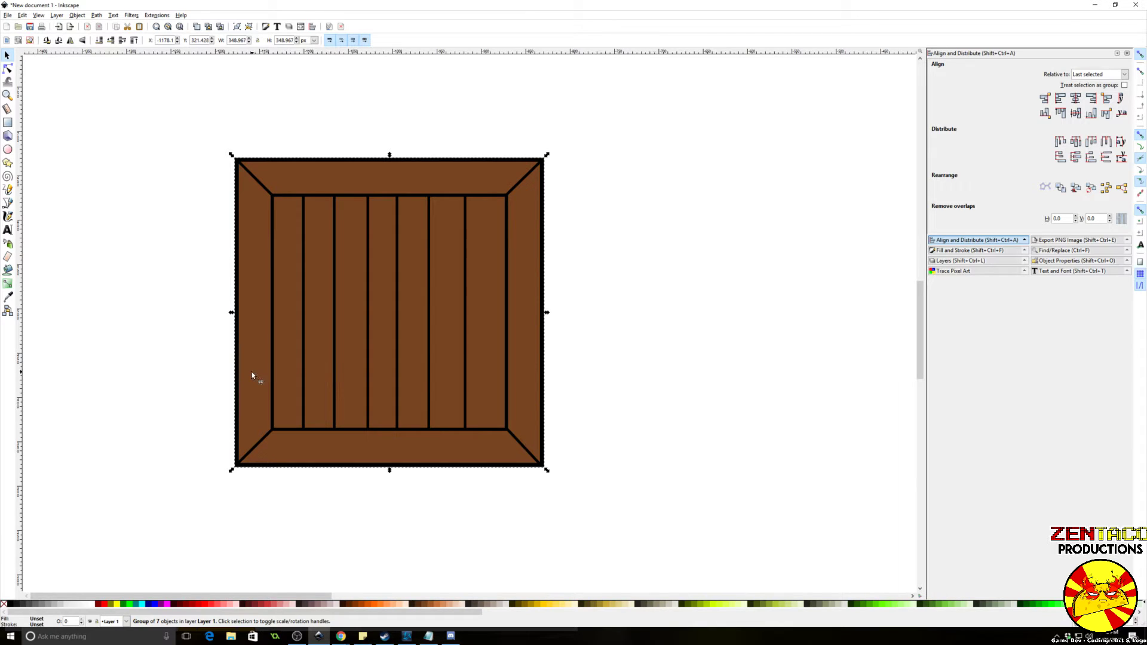
pyautogui.scroll(1, 252, 372)
pyautogui.scroll(-1, 252, 372)
pyautogui.scroll(1, 252, 372)
pyautogui.scroll(-1, 255, 373)
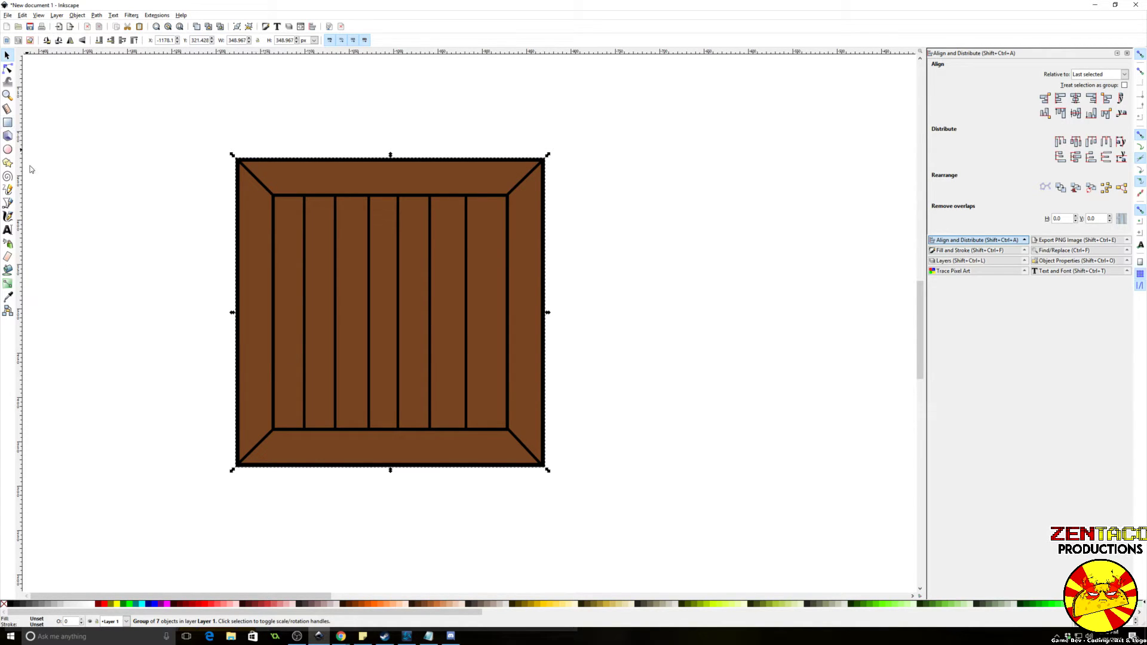
# Step: Draw a closed diagonal brace across the planks from the inner square's upper-left corner to its lower-right corner
pyautogui.click(8, 203)
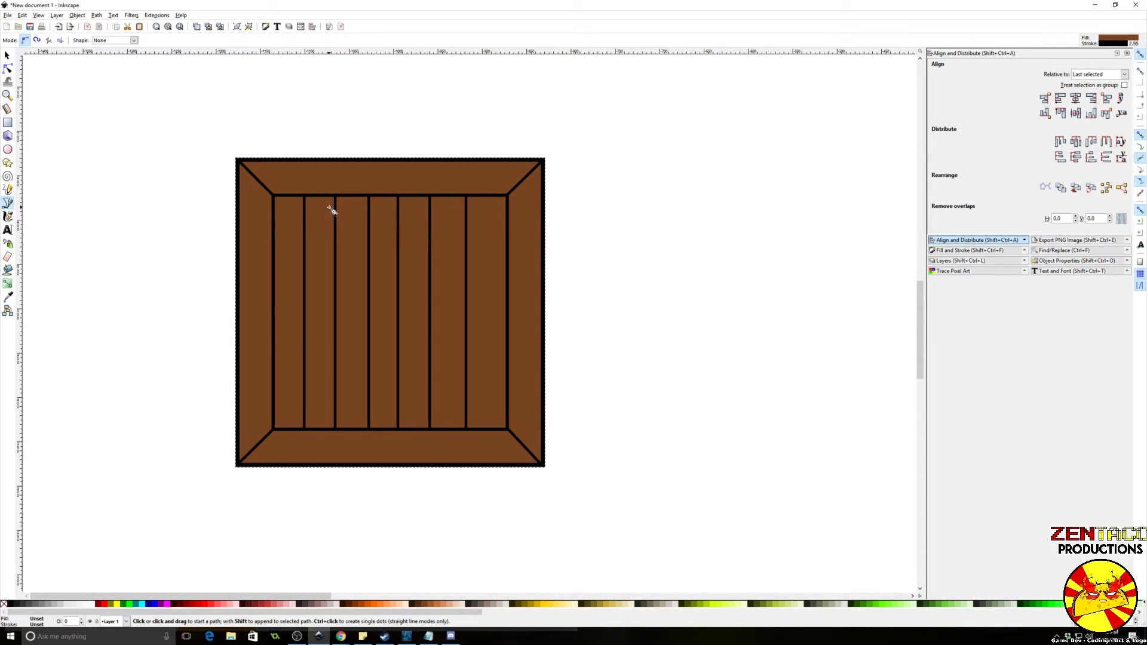
pyautogui.click(274, 224)
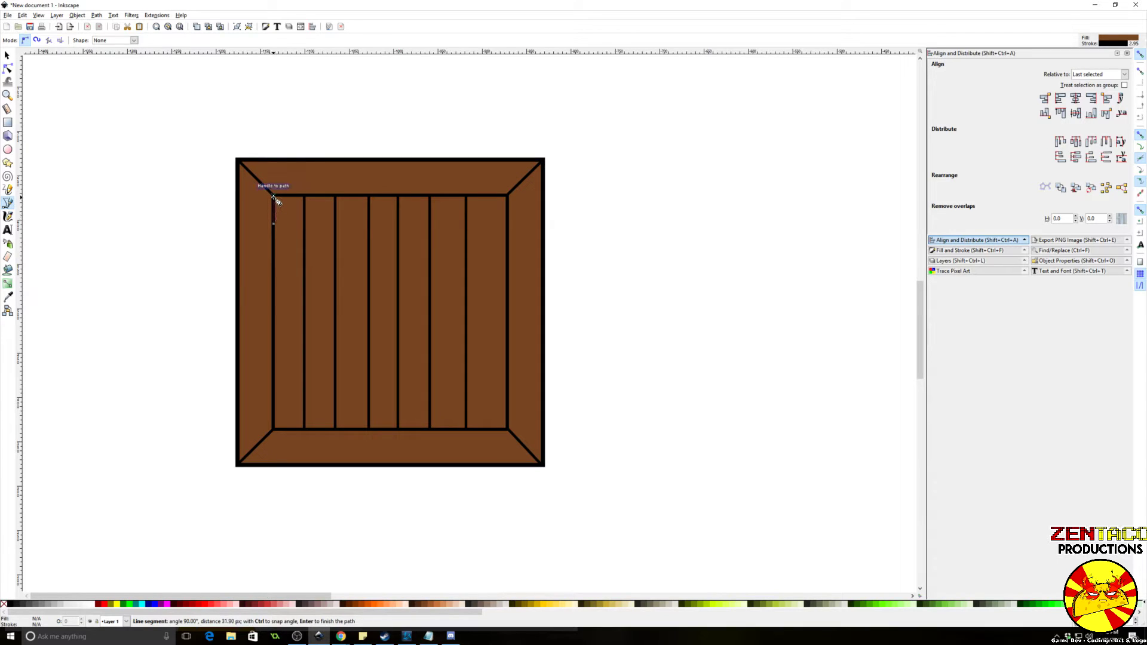
pyautogui.click(274, 195)
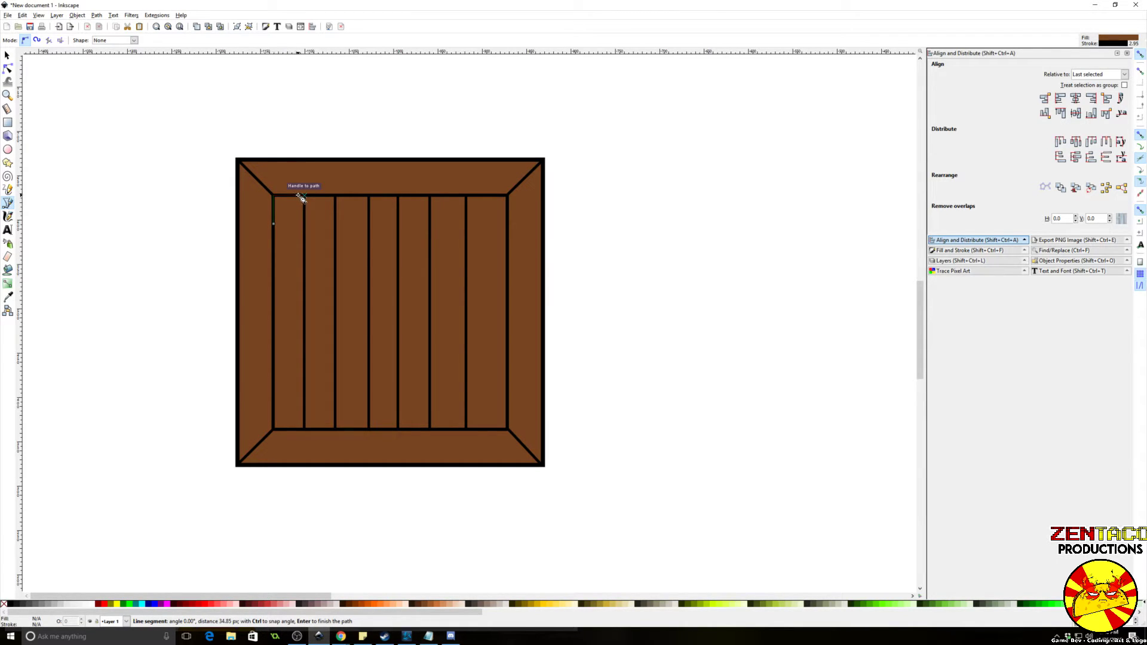
pyautogui.click(303, 197)
pyautogui.click(508, 398)
pyautogui.click(508, 430)
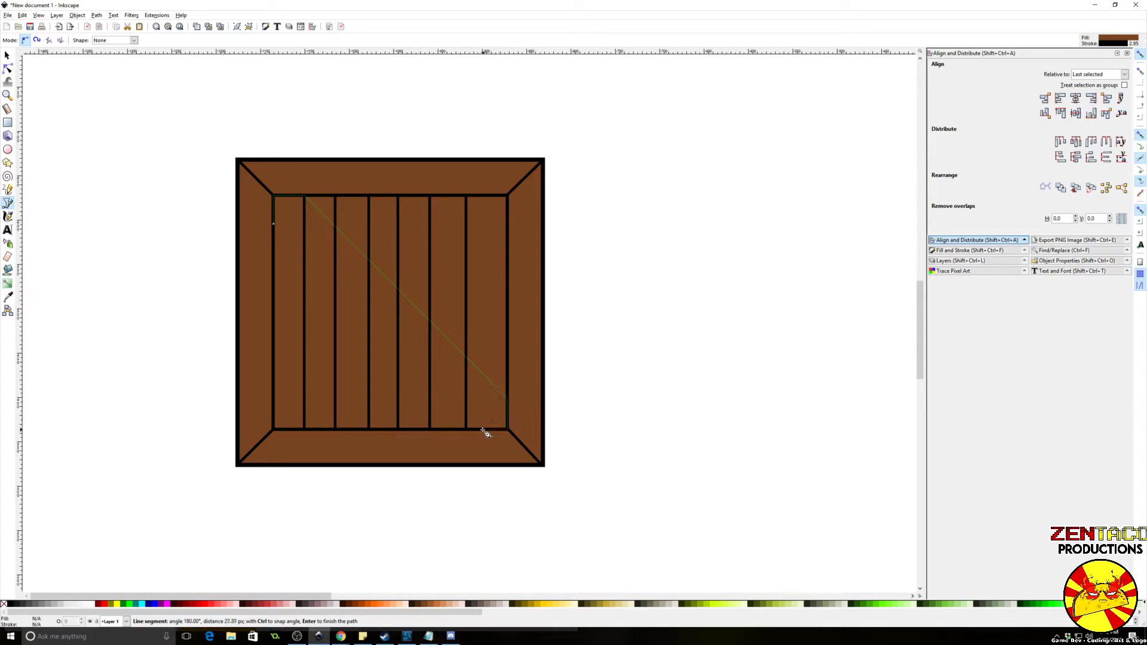
pyautogui.click(482, 429)
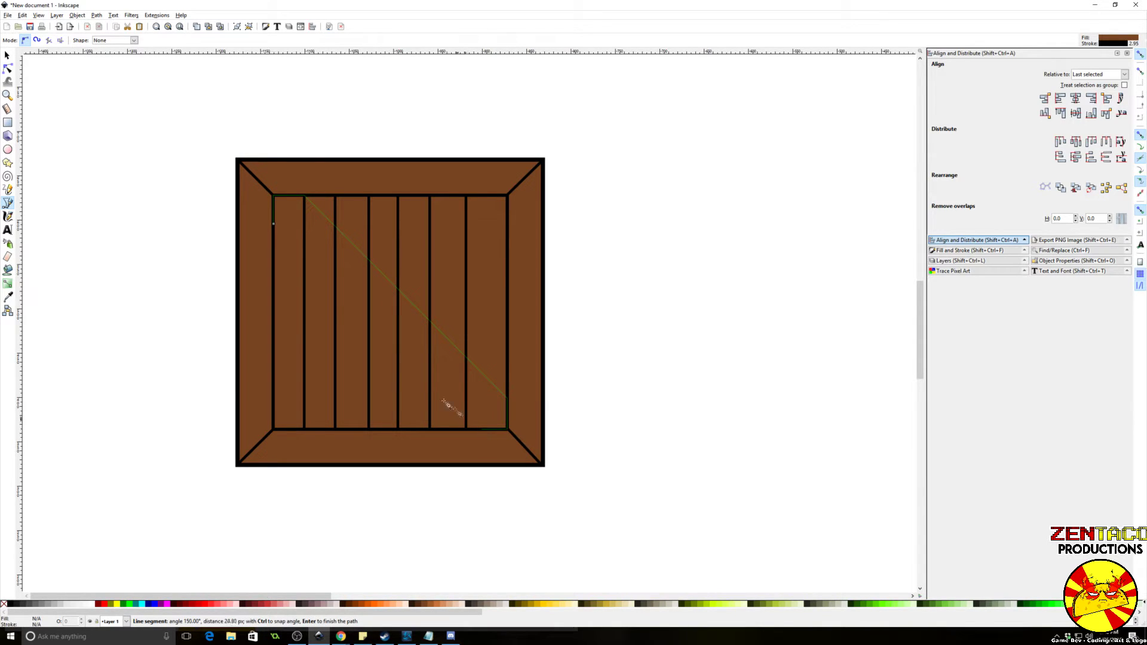
pyautogui.click(275, 227)
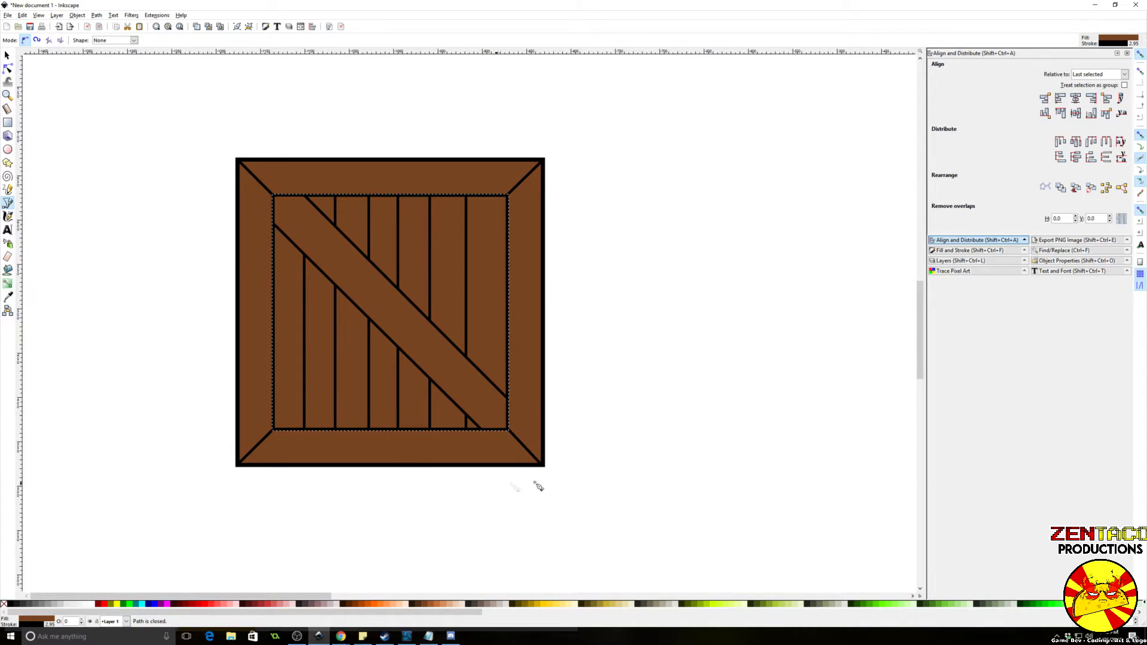
pyautogui.press('F1')
pyautogui.click(690, 449)
# Step: Group the diagonal brace with the rest of the crate, then clear the selection
pyautogui.scroll(-2, 689, 449)
pyautogui.keyDown('ctrl'); pyautogui.scroll(1, 691, 452); pyautogui.keyUp('ctrl')
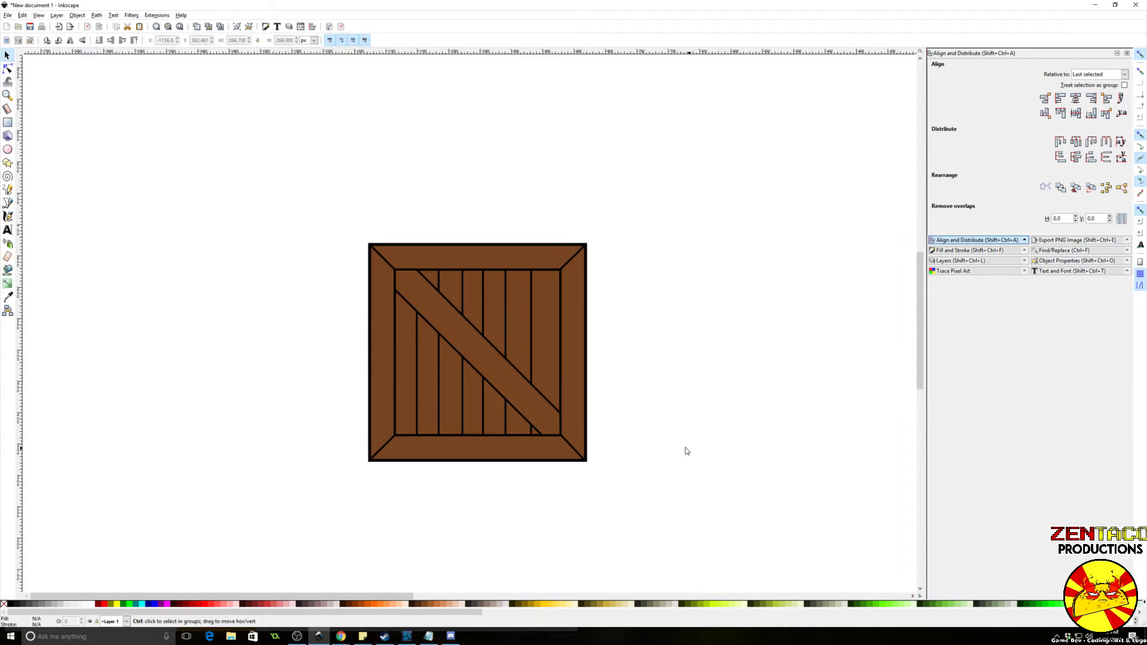
pyautogui.moveTo(297, 188); pyautogui.dragTo(681, 530)
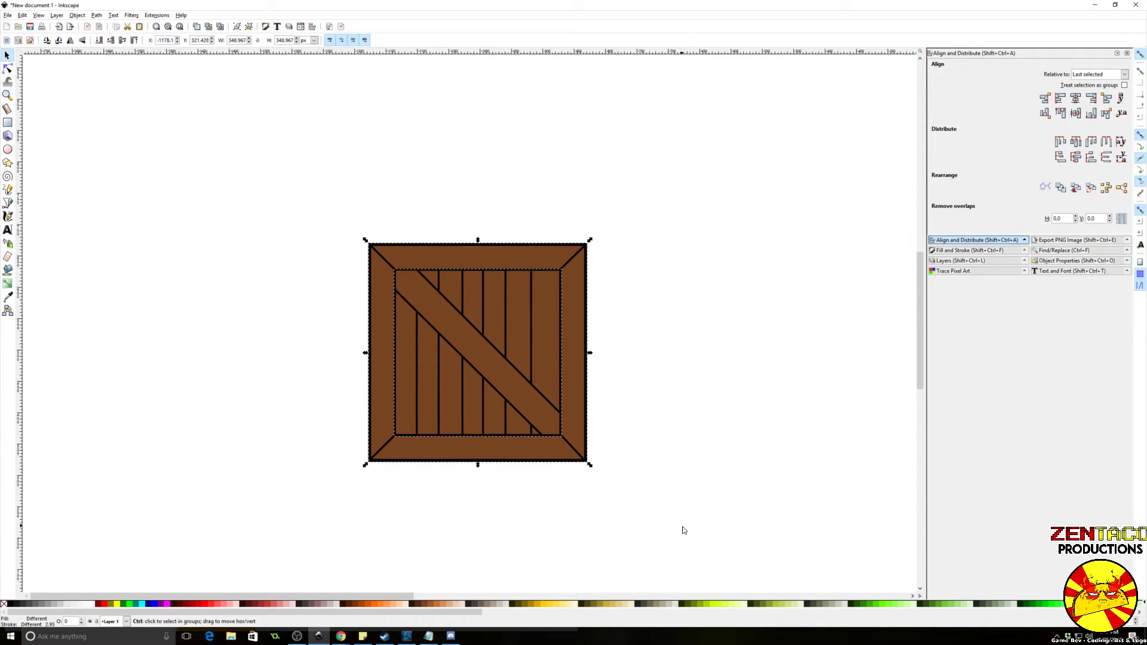
pyautogui.hotkey('ctrl', 'g')
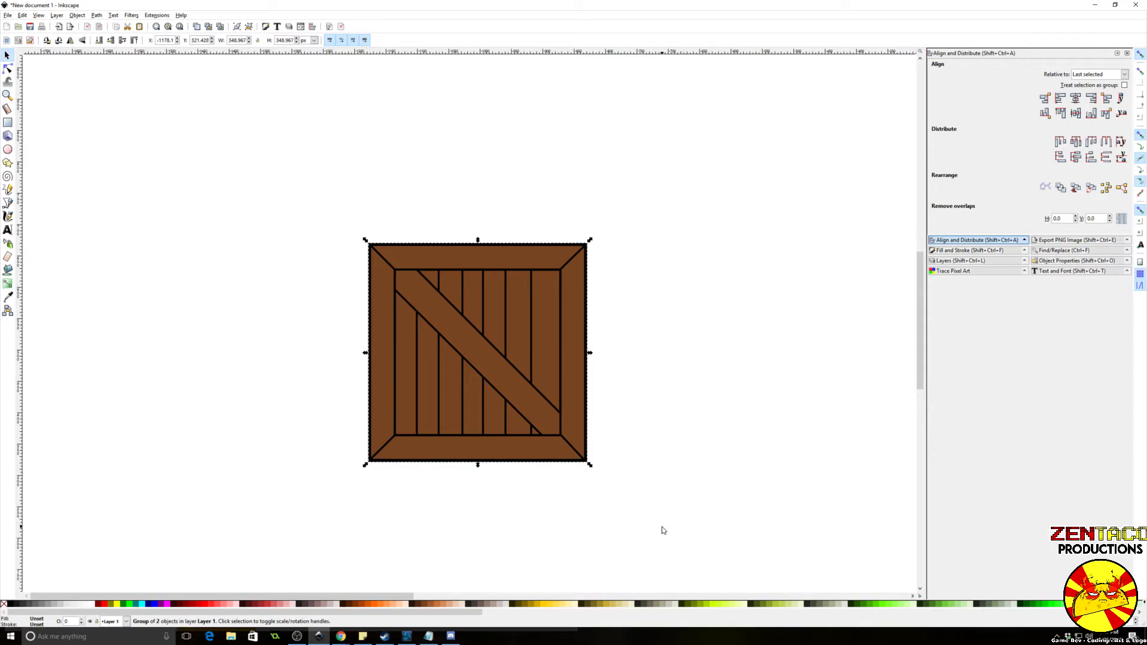
pyautogui.click(686, 487)
pyautogui.keyDown('ctrl'); pyautogui.scroll(1, 657, 492); pyautogui.keyUp('ctrl')
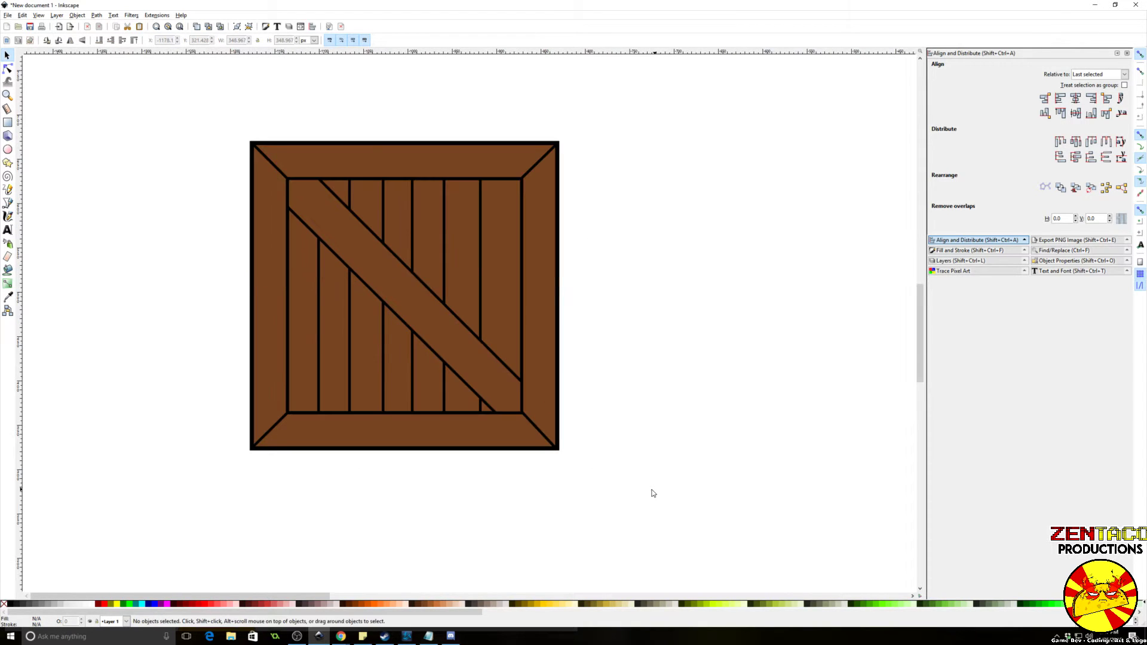
# Step: Draw a thin closed strip along the inner square's top edge, from the brace's upper edge to the upper-right inner corner
pyautogui.keyDown('ctrl'); pyautogui.scroll(1, 620, 491); pyautogui.keyUp('ctrl')
pyautogui.keyDown('ctrl'); pyautogui.scroll(-1, 620, 491); pyautogui.keyUp('ctrl')
pyautogui.moveTo(620, 491); pyautogui.dragTo(641, 500)
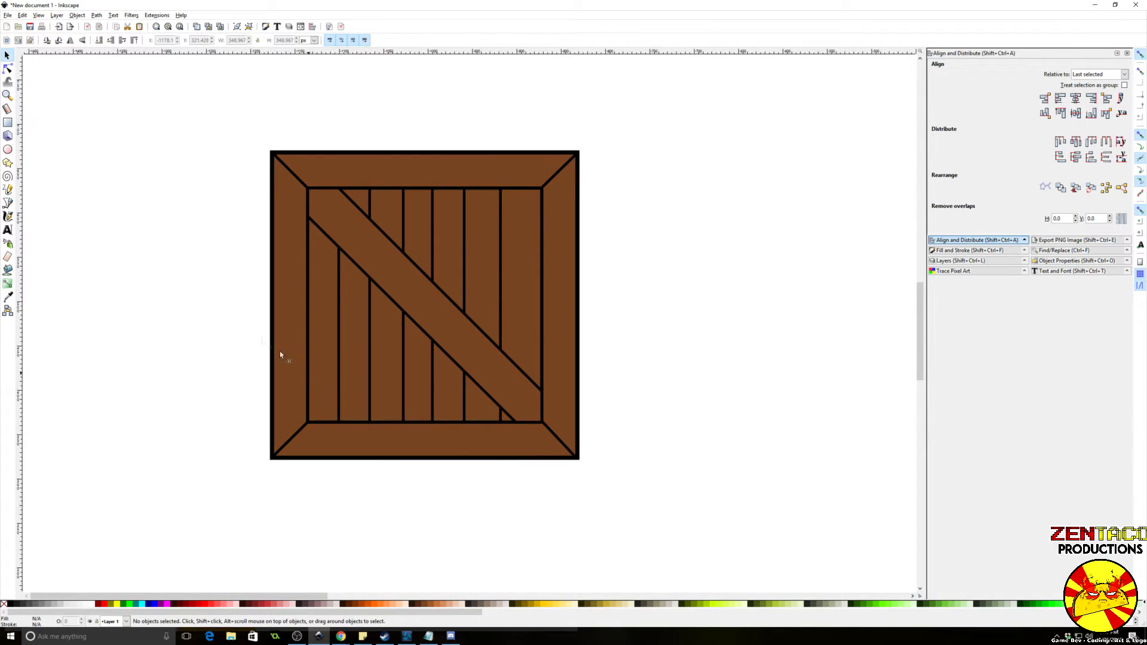
pyautogui.click(15, 204)
pyautogui.keyDown('ctrl'); pyautogui.scroll(2, 246, 226); pyautogui.keyUp('ctrl')
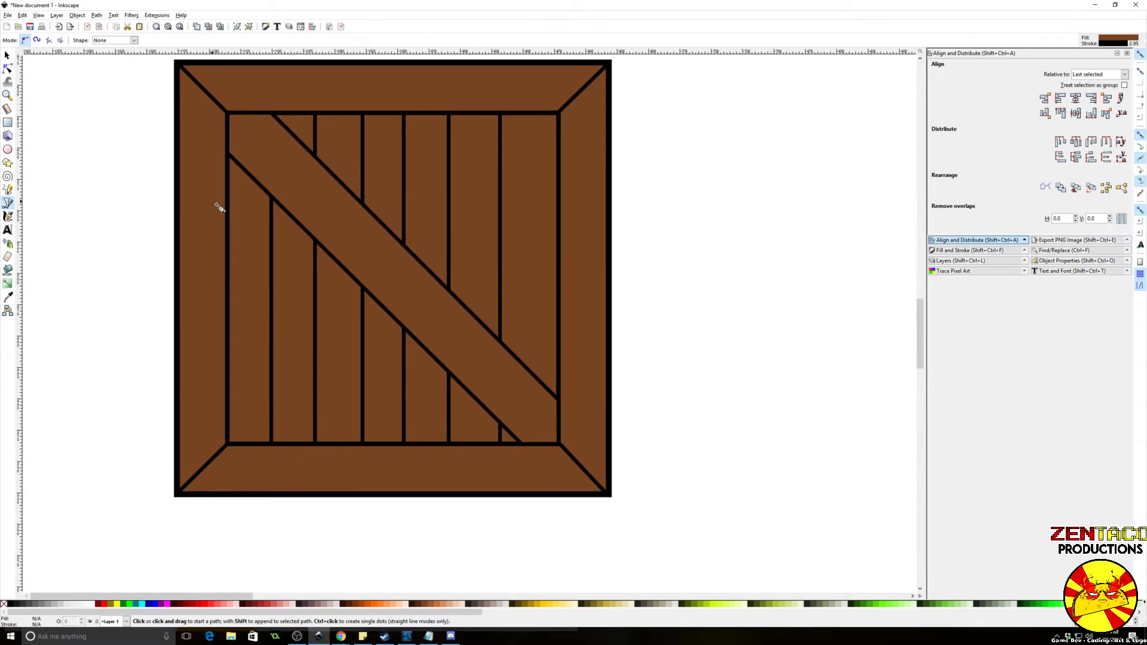
pyautogui.moveTo(293, 133); pyautogui.dragTo(307, 173)
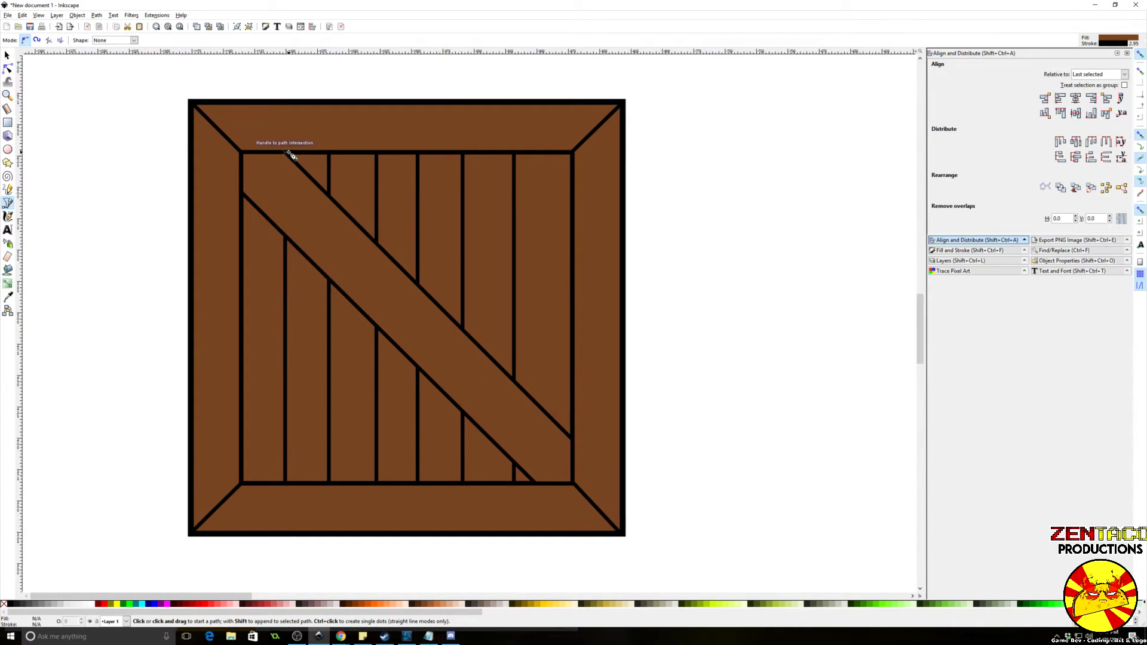
pyautogui.click(288, 152)
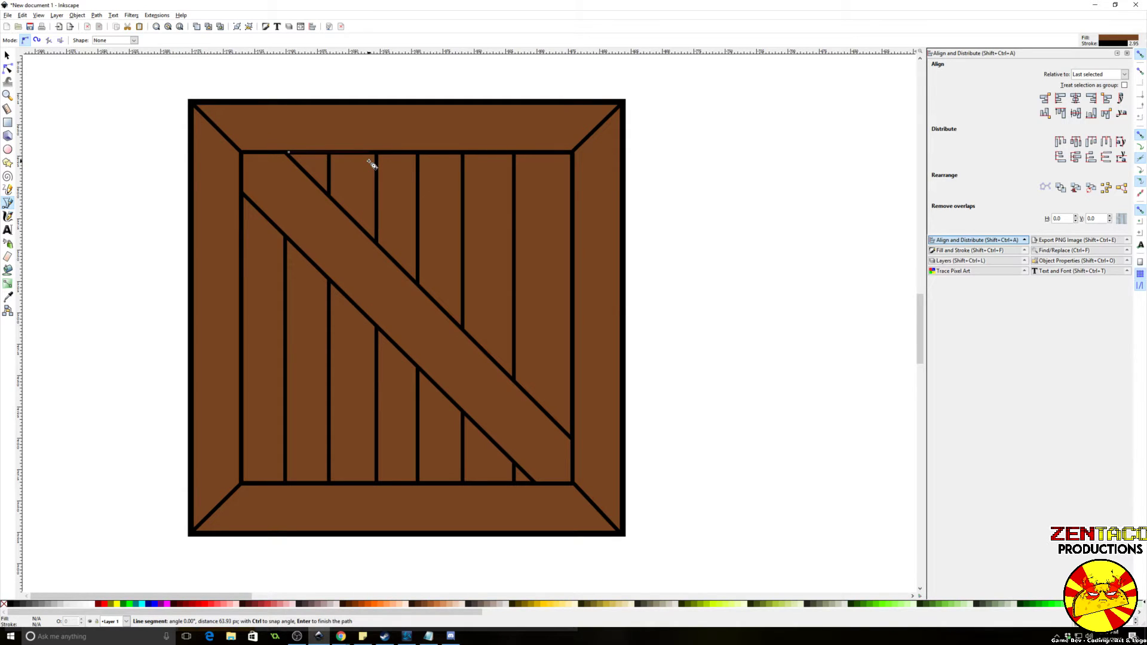
pyautogui.click(574, 155)
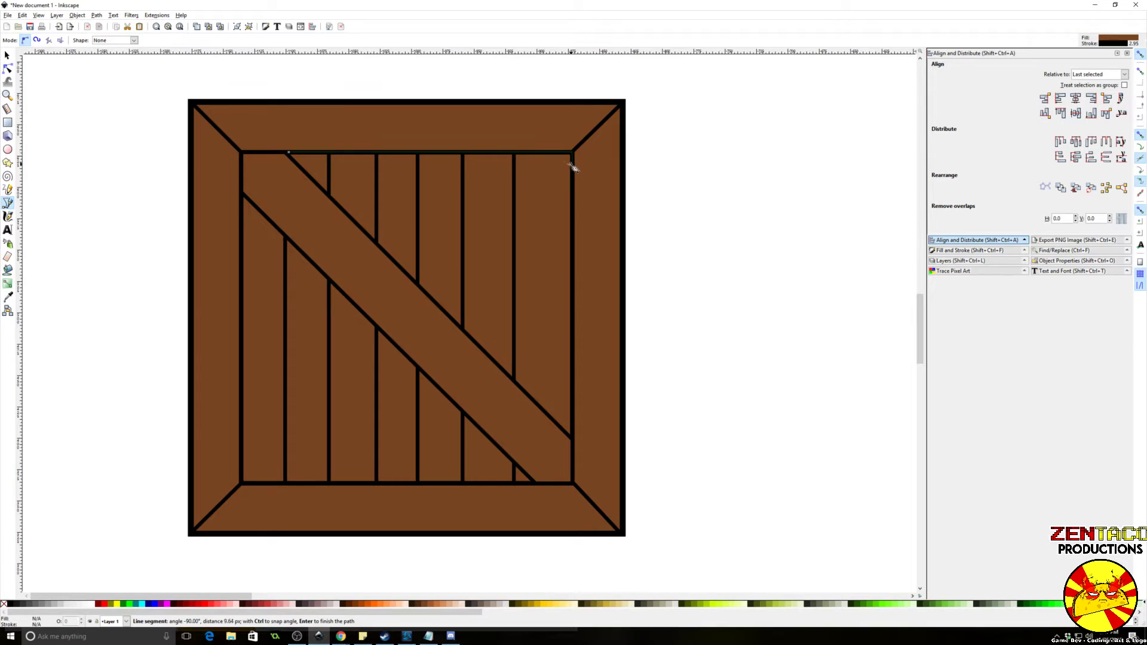
pyautogui.click(300, 165)
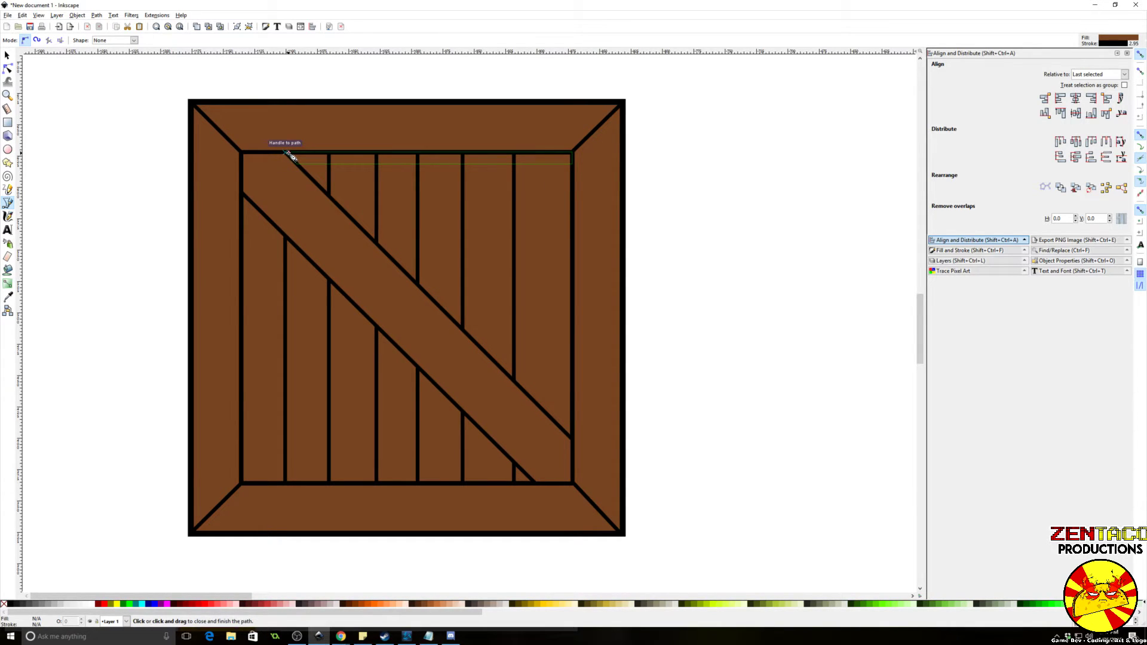
pyautogui.click(287, 154)
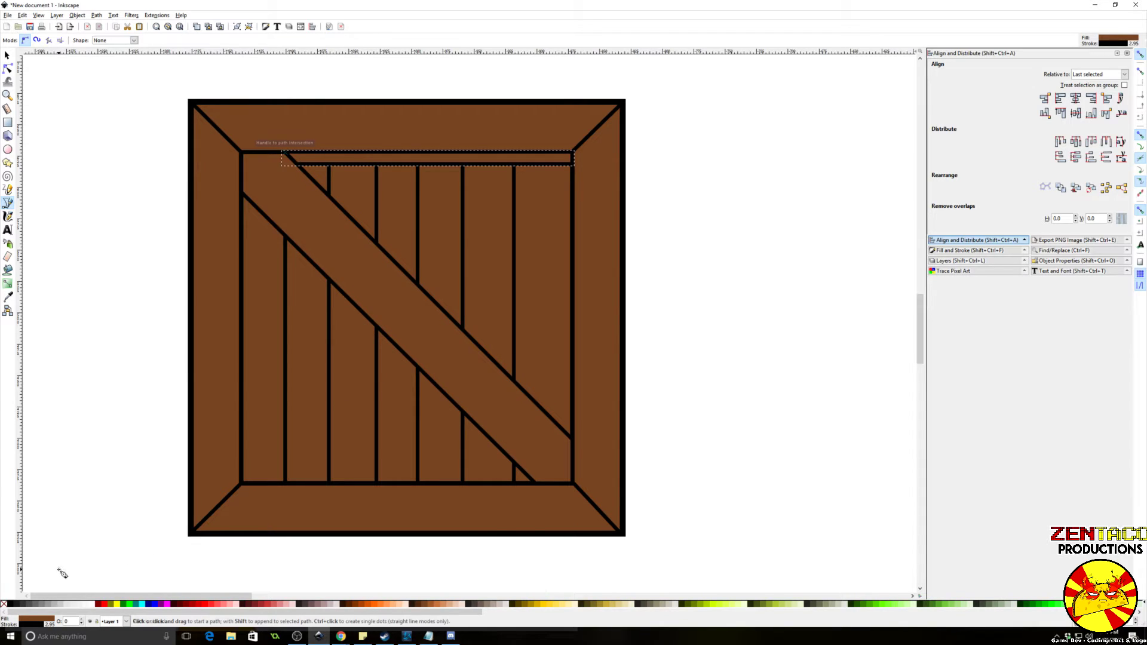
# Step: Fill the thin strip beneath the top frame board with black and leave it selected
pyautogui.click(8, 605)
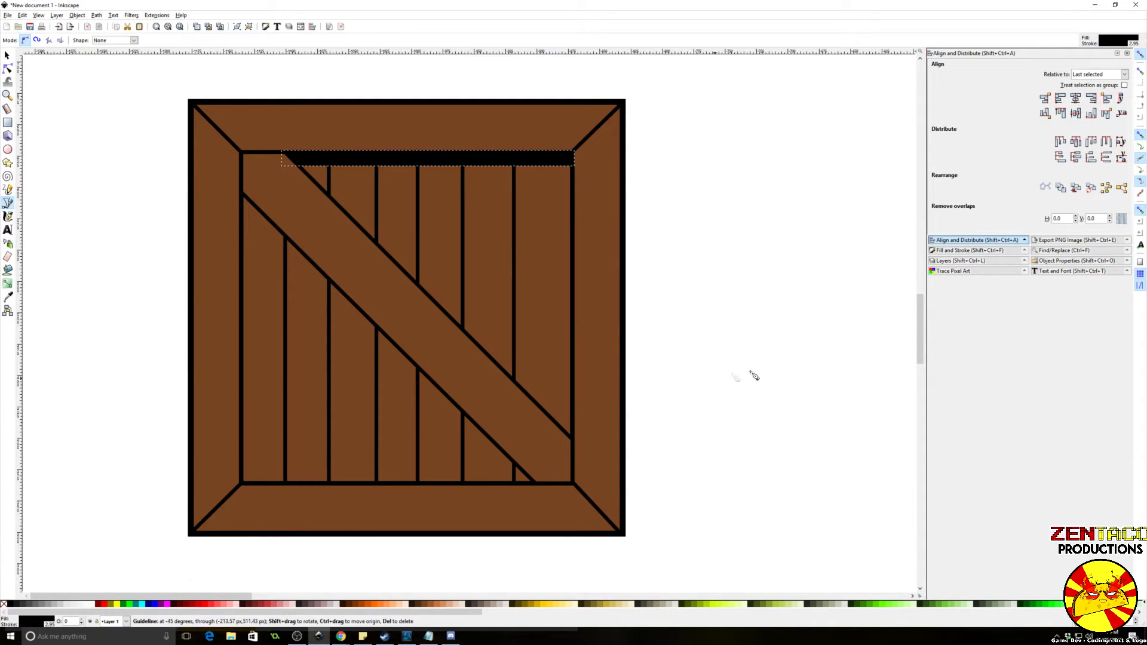
pyautogui.press('s')
pyautogui.click(856, 360)
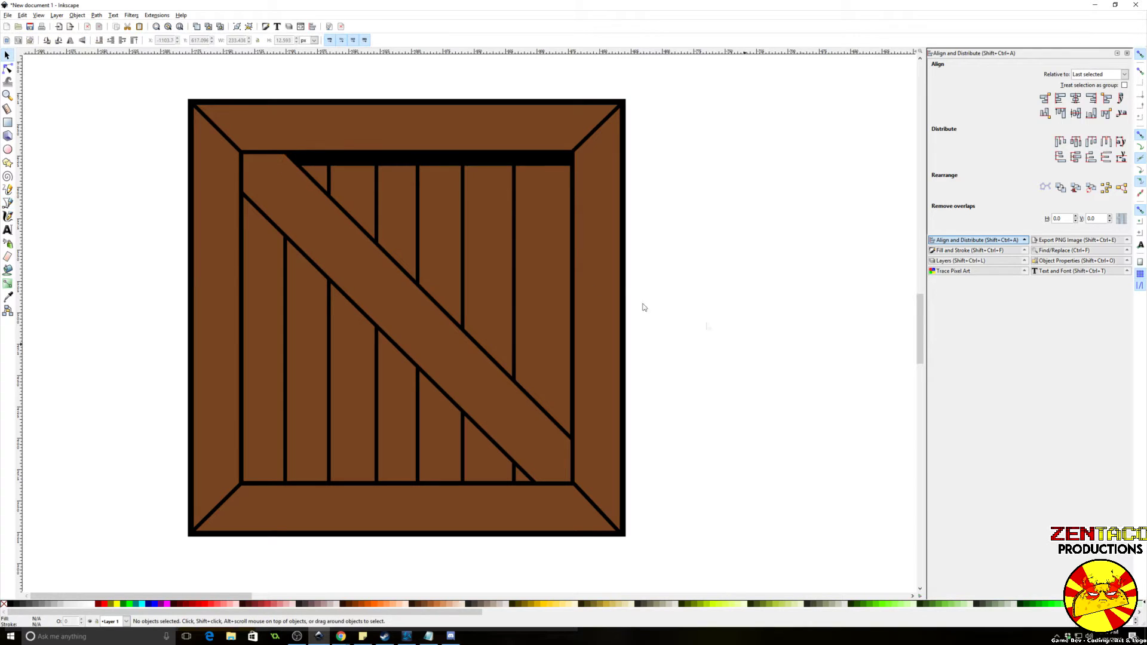
pyautogui.click(510, 158)
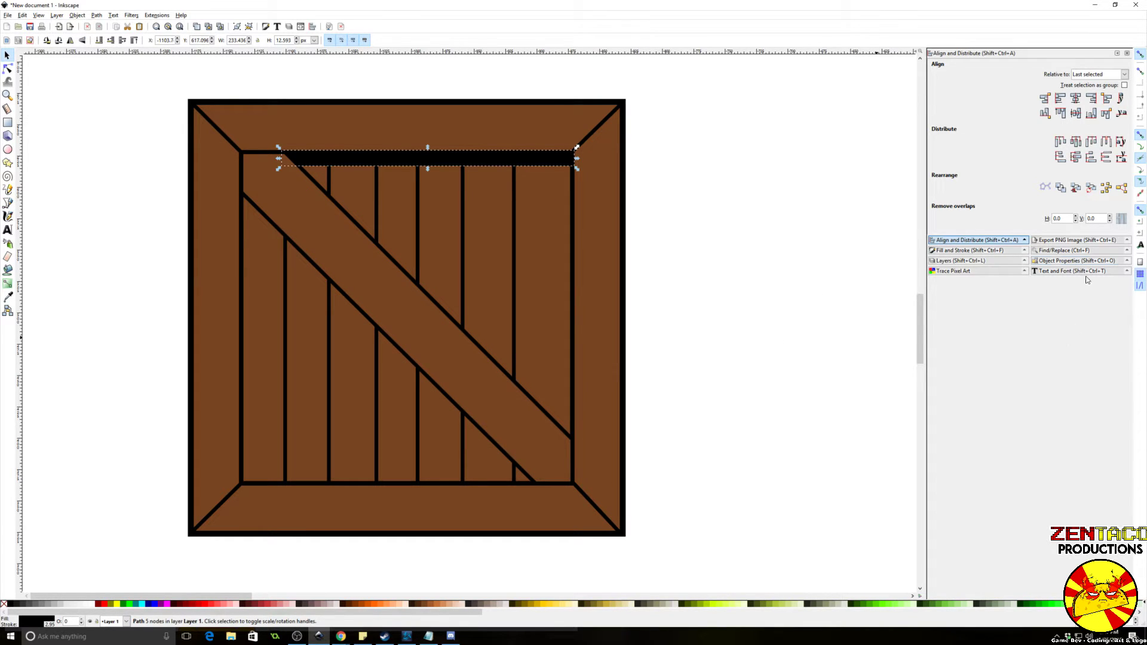
# Step: Lower the opacity of the black strip beneath the top frame board to about 28% and clear the selection
pyautogui.click(989, 253)
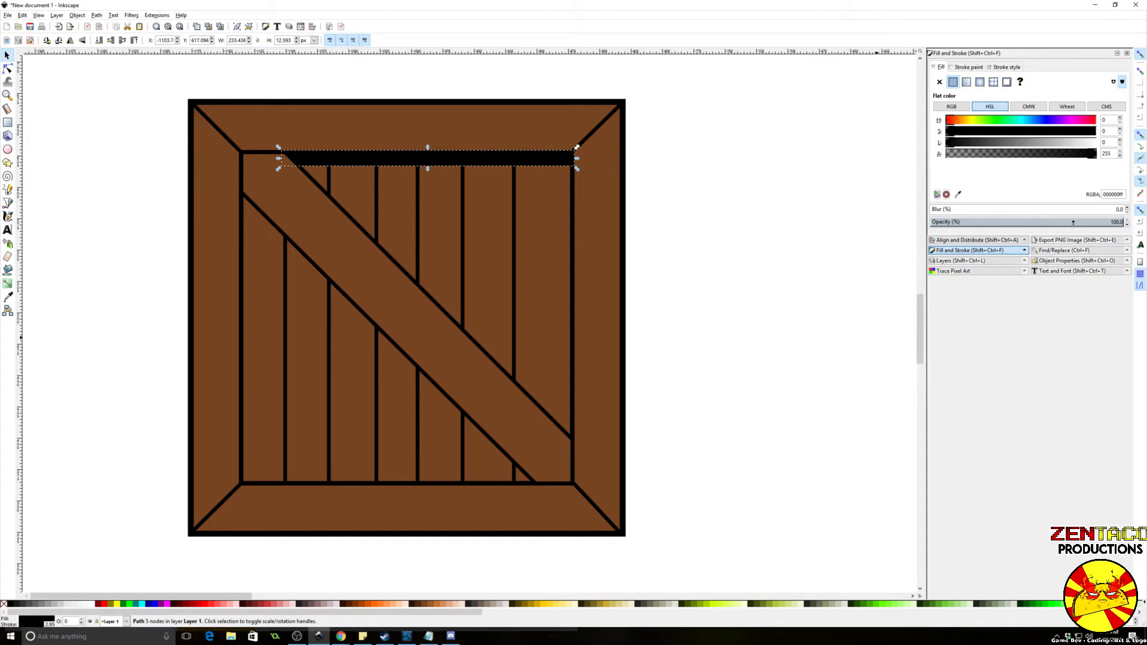
pyautogui.moveTo(1073, 223); pyautogui.dragTo(978, 225)
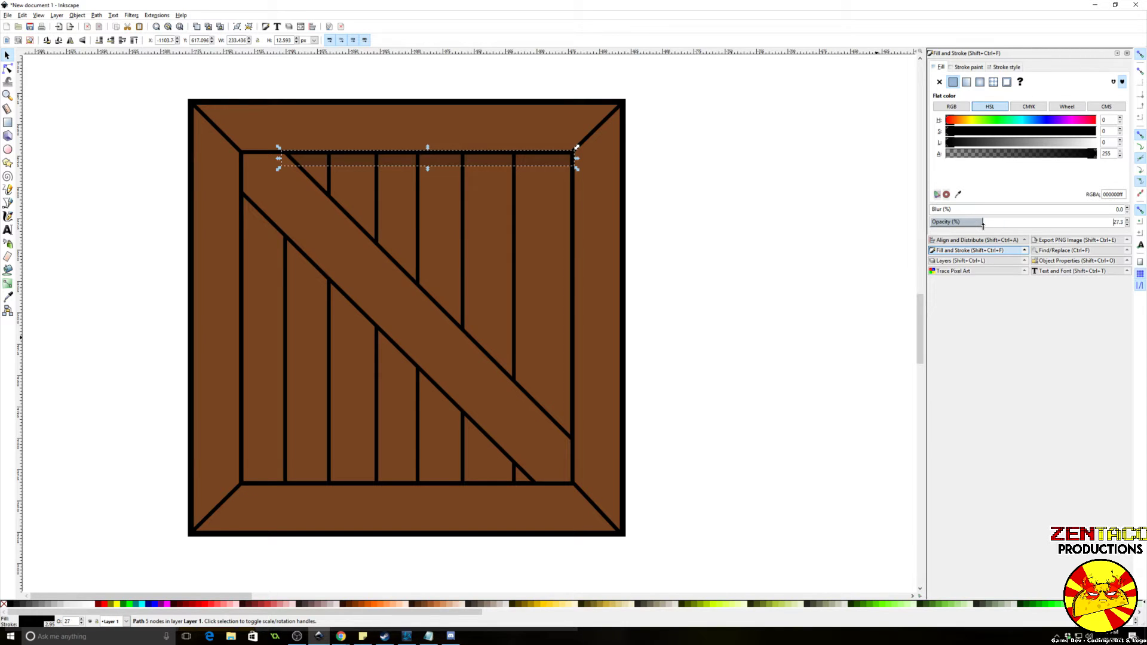
pyautogui.click(759, 297)
# Step: Draw a closed, thin shadow strip beneath the diagonal brace's lower edge, from the inner square's left edge to its bottom edge
pyautogui.scroll(-1, 760, 331)
pyautogui.scroll(1, 760, 333)
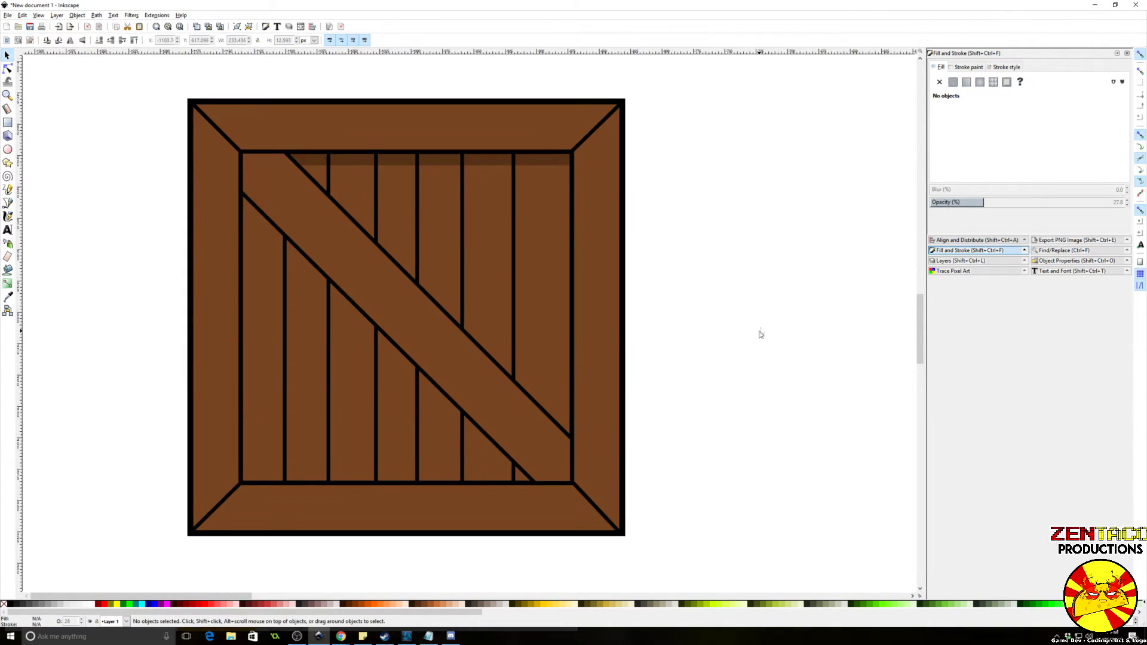
pyautogui.moveTo(759, 331); pyautogui.dragTo(772, 300)
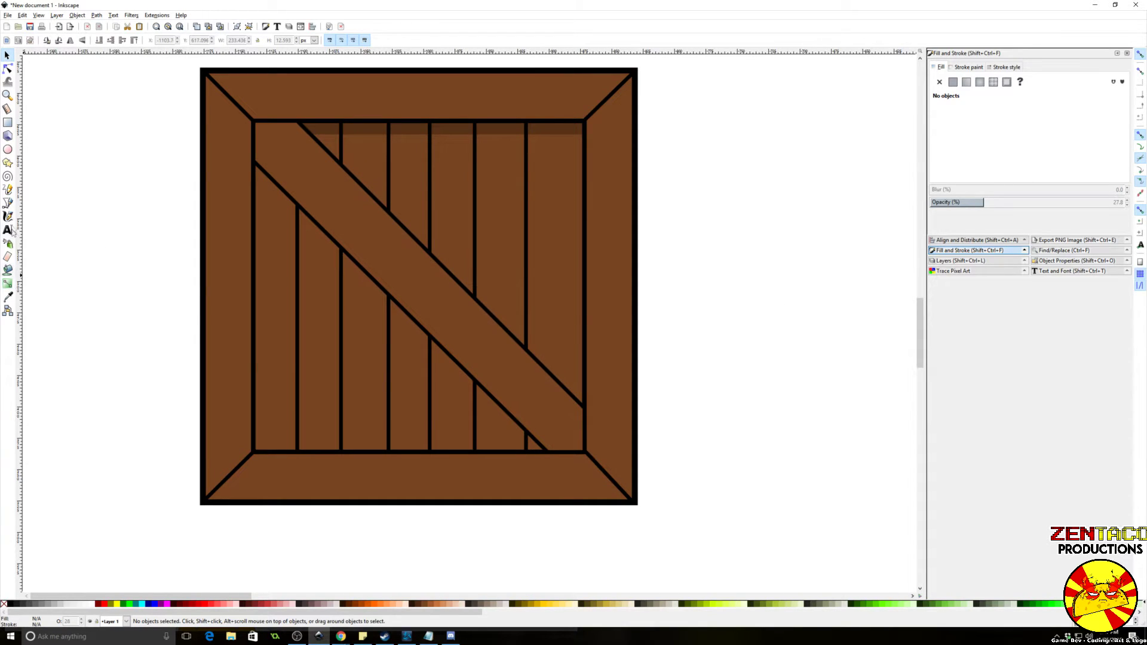
pyautogui.click(7, 203)
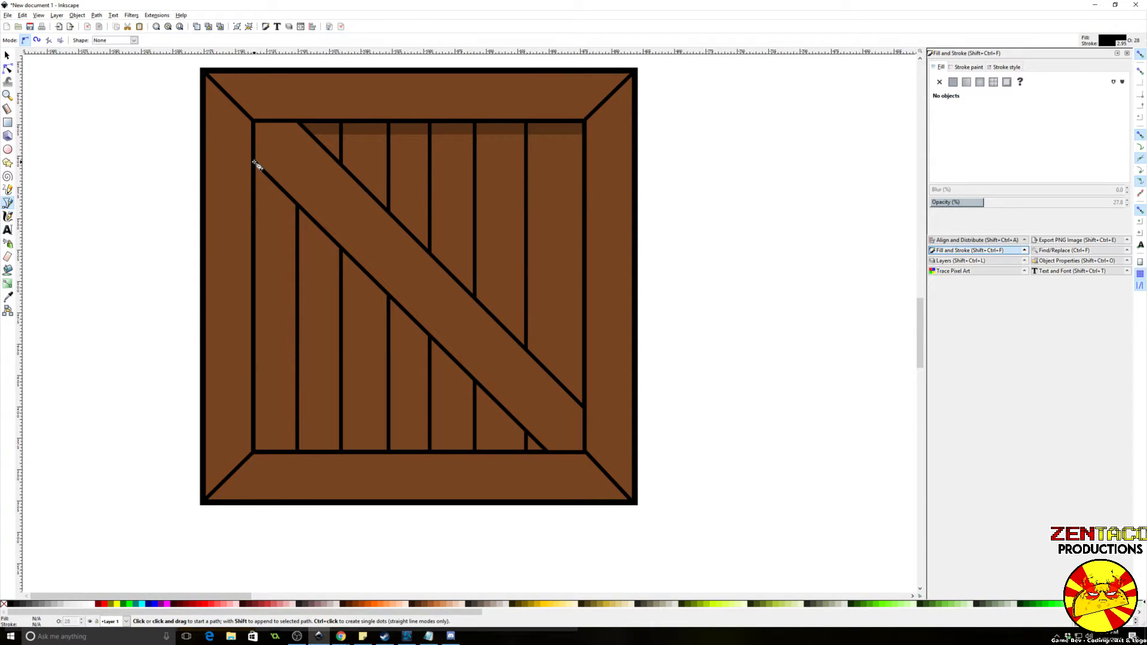
pyautogui.click(255, 162)
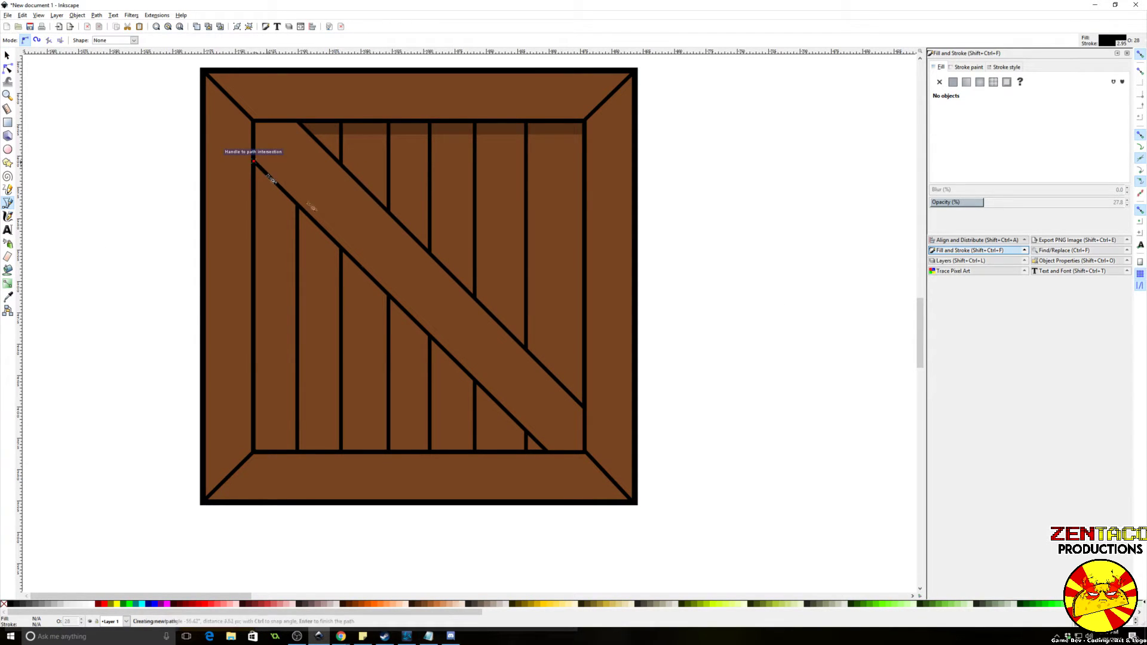
pyautogui.click(546, 452)
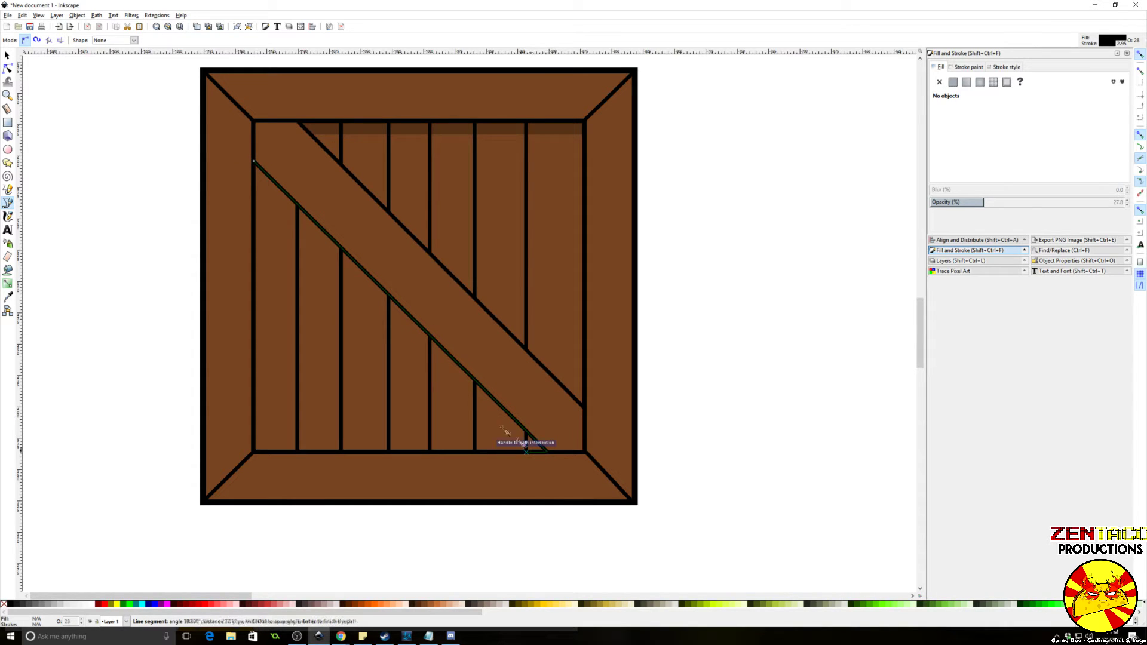
pyautogui.click(524, 451)
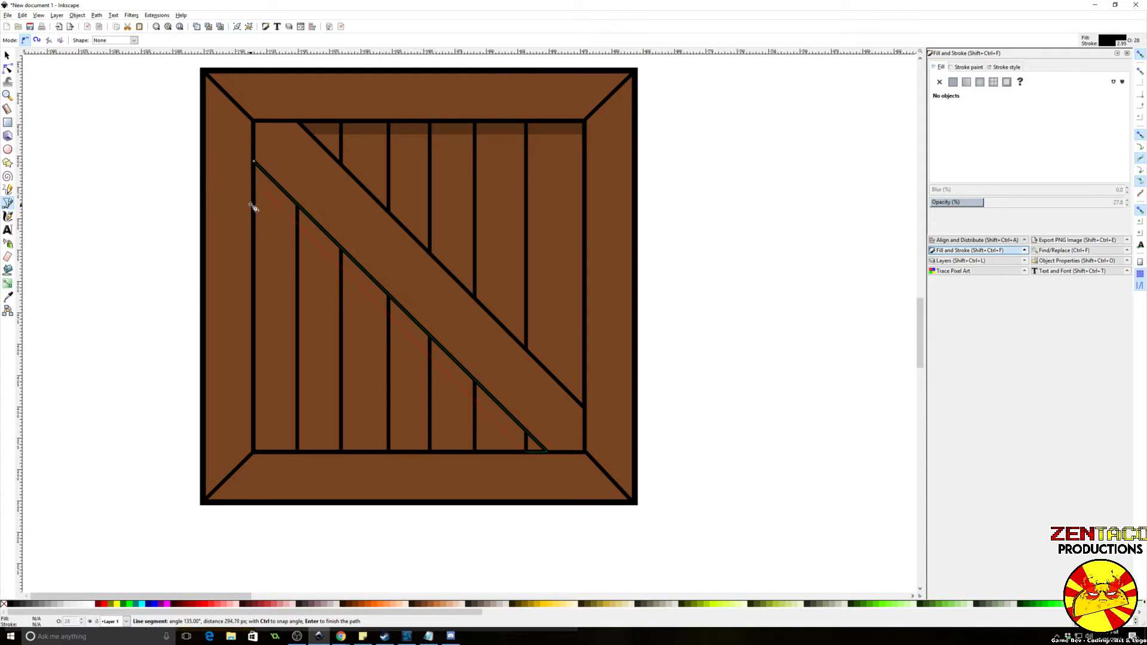
pyautogui.click(253, 162)
pyautogui.press('s')
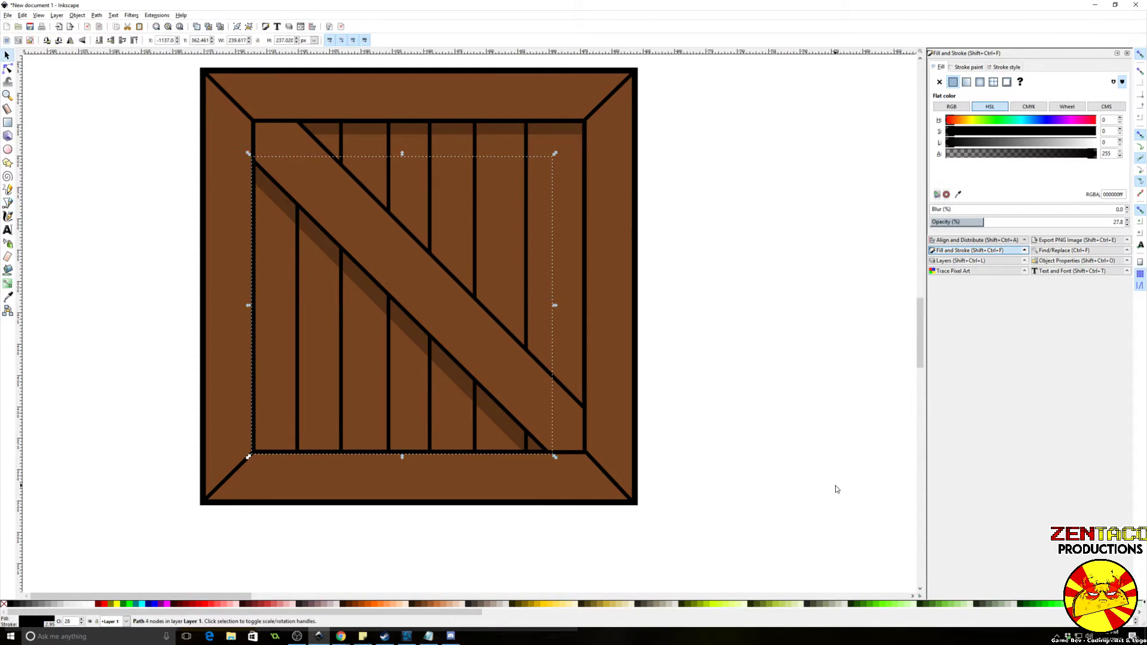
# Step: Group the crate together with its two shadow strips
pyautogui.click(834, 486)
pyautogui.scroll(-2, 834, 490)
pyautogui.moveTo(832, 489); pyautogui.dragTo(722, 460)
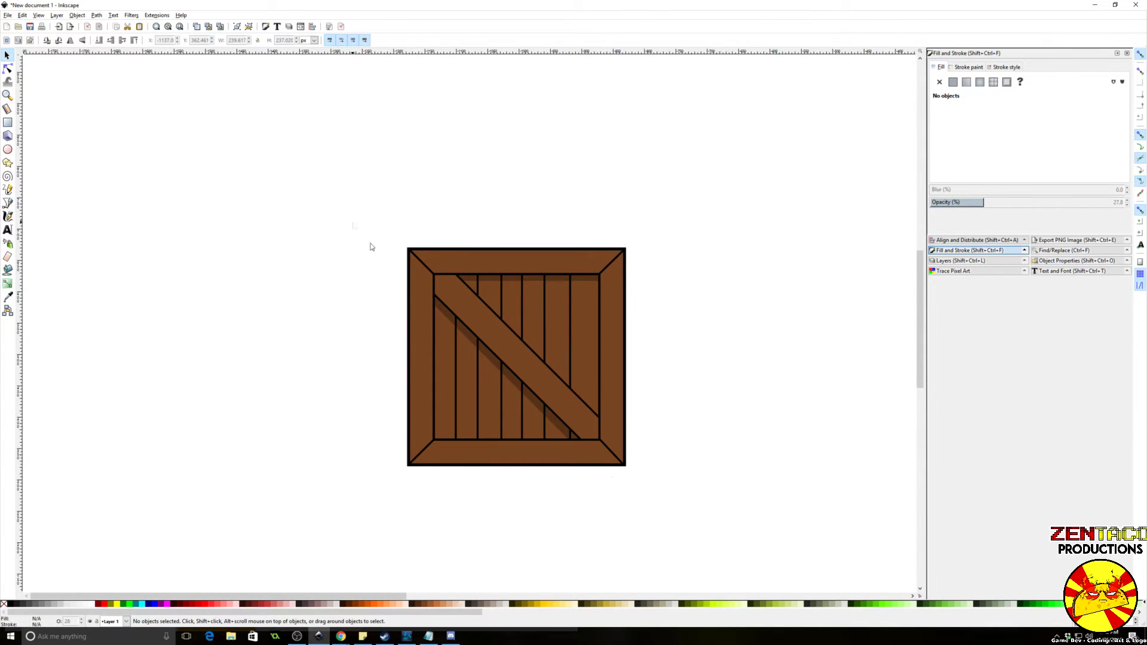
pyautogui.moveTo(371, 247); pyautogui.dragTo(767, 518)
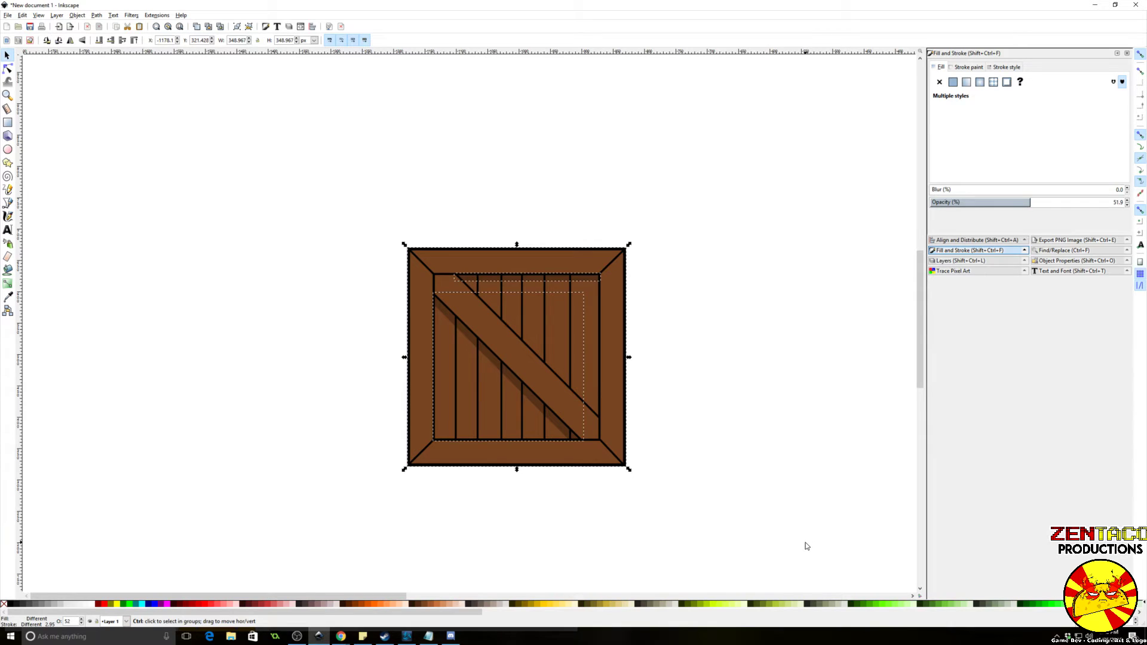
pyautogui.hotkey('ctrl', 'g')
# Step: Draw a thin tapering wood-grain sliver at the left frame board's upper end and set its opacity to about 44%
pyautogui.scroll(2, 689, 540)
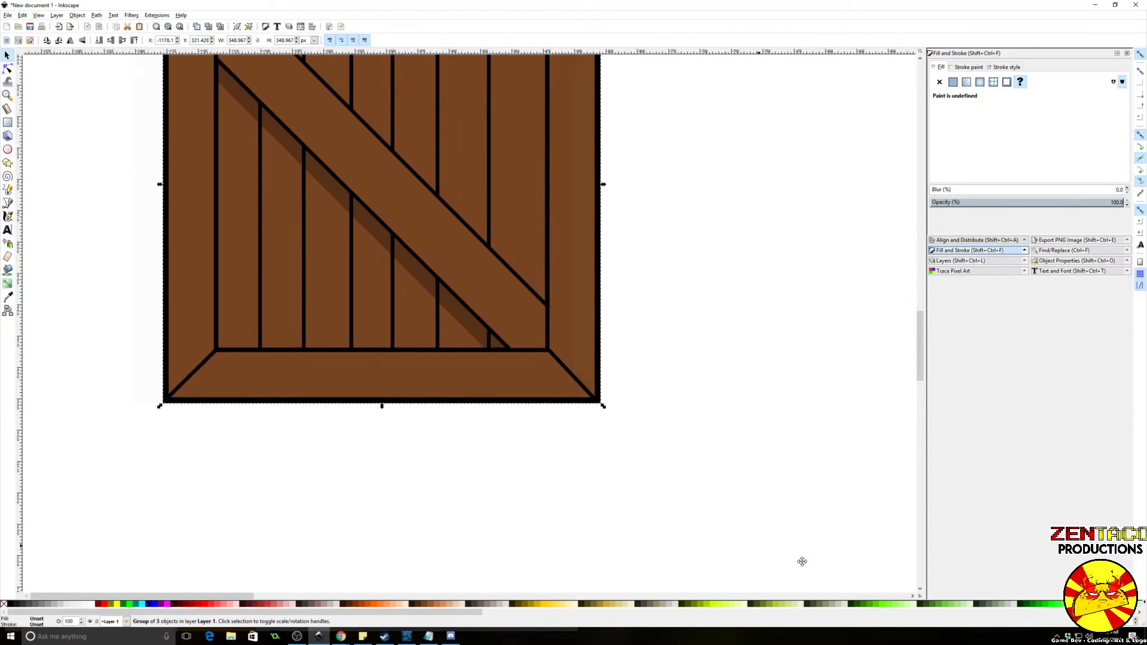
pyautogui.moveTo(722, 544); pyautogui.dragTo(799, 565)
pyautogui.moveTo(465, 514); pyautogui.dragTo(476, 543)
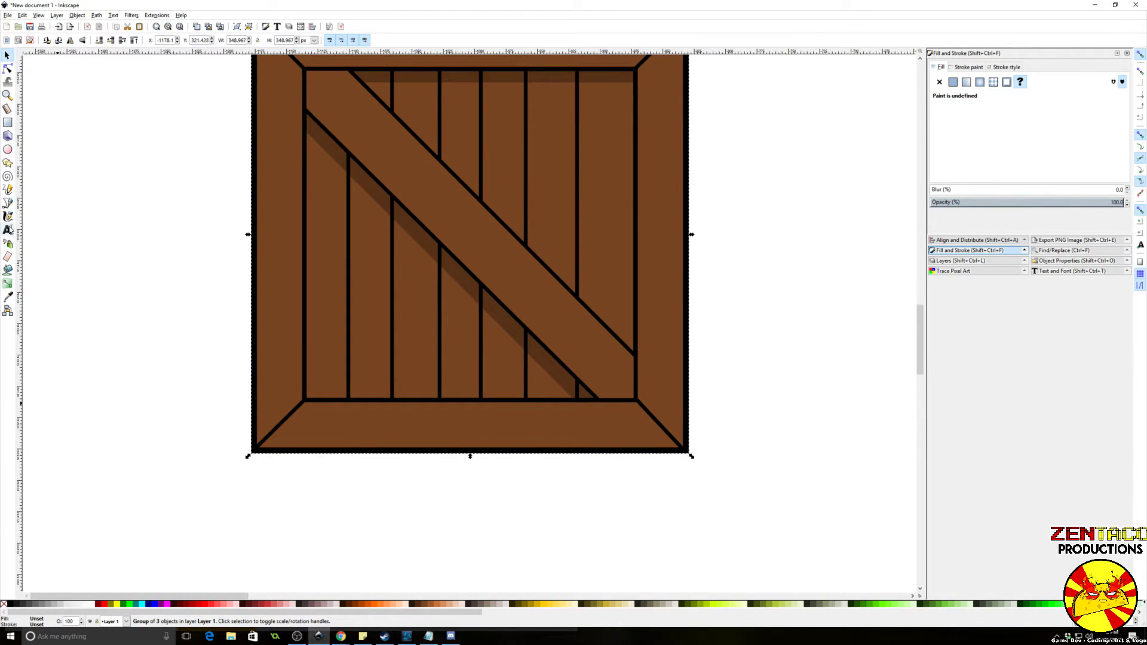
pyautogui.click(8, 202)
pyautogui.scroll(2, 71, 275)
pyautogui.hscroll(1, 72, 275)
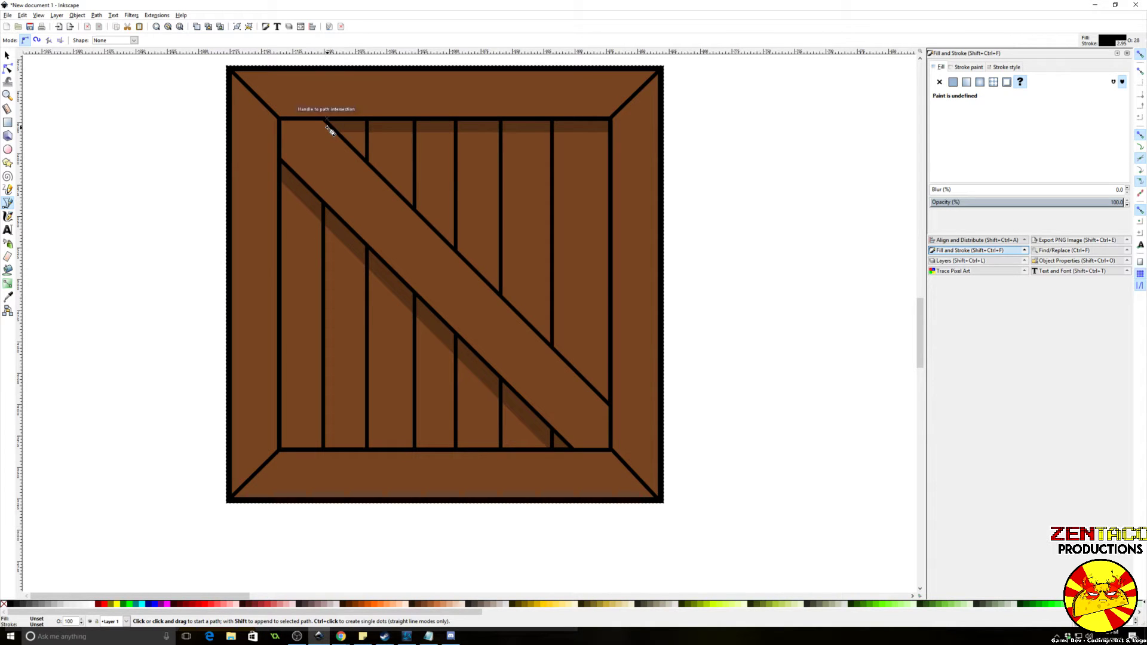
pyautogui.scroll(1, 324, 167)
pyautogui.moveTo(325, 166); pyautogui.dragTo(362, 215)
pyautogui.scroll(-1, 308, 194)
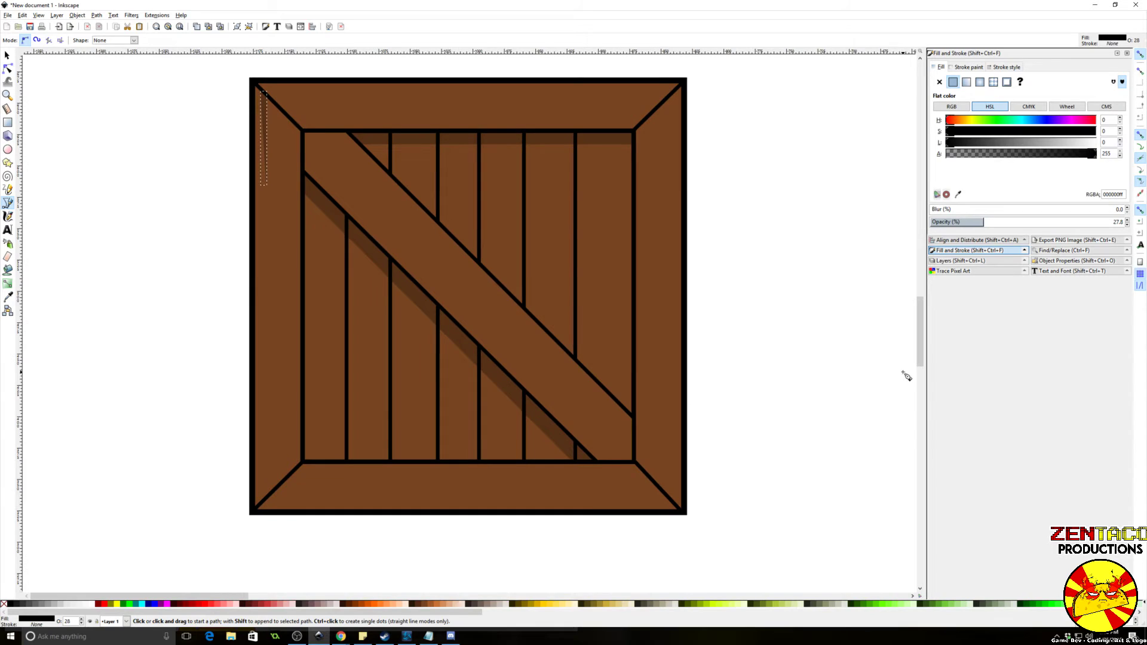
pyautogui.click(1008, 222)
# Step: Draw a narrow closed chip shape along the outer edge of the left frame board's lower part
pyautogui.click(254, 496)
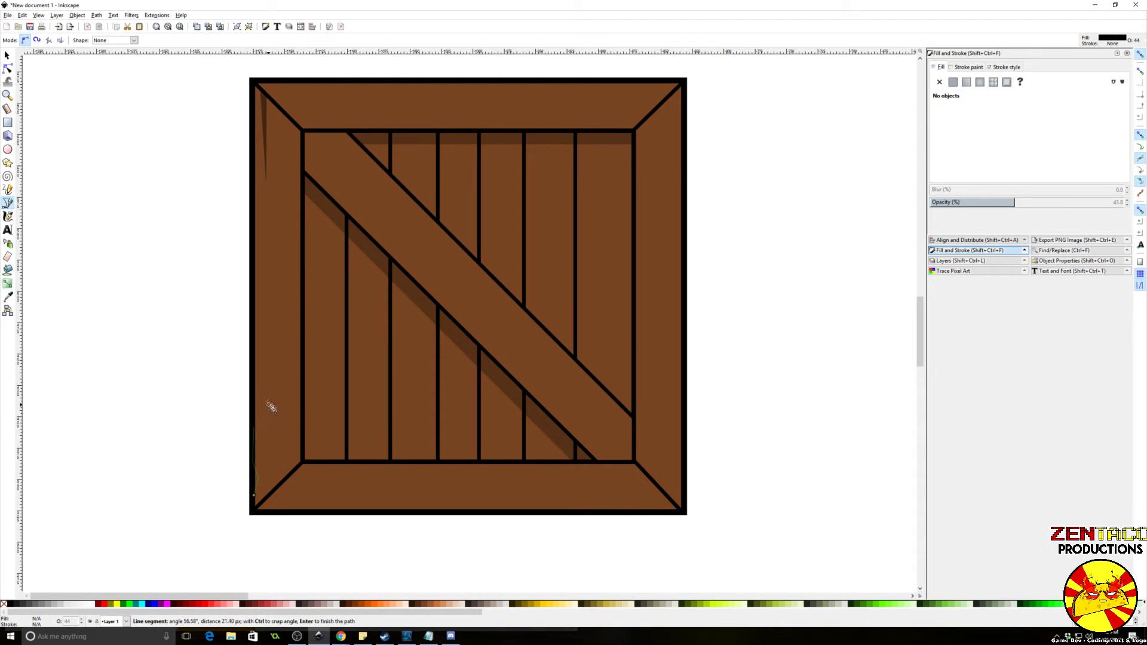
pyautogui.click(257, 387)
pyautogui.click(254, 364)
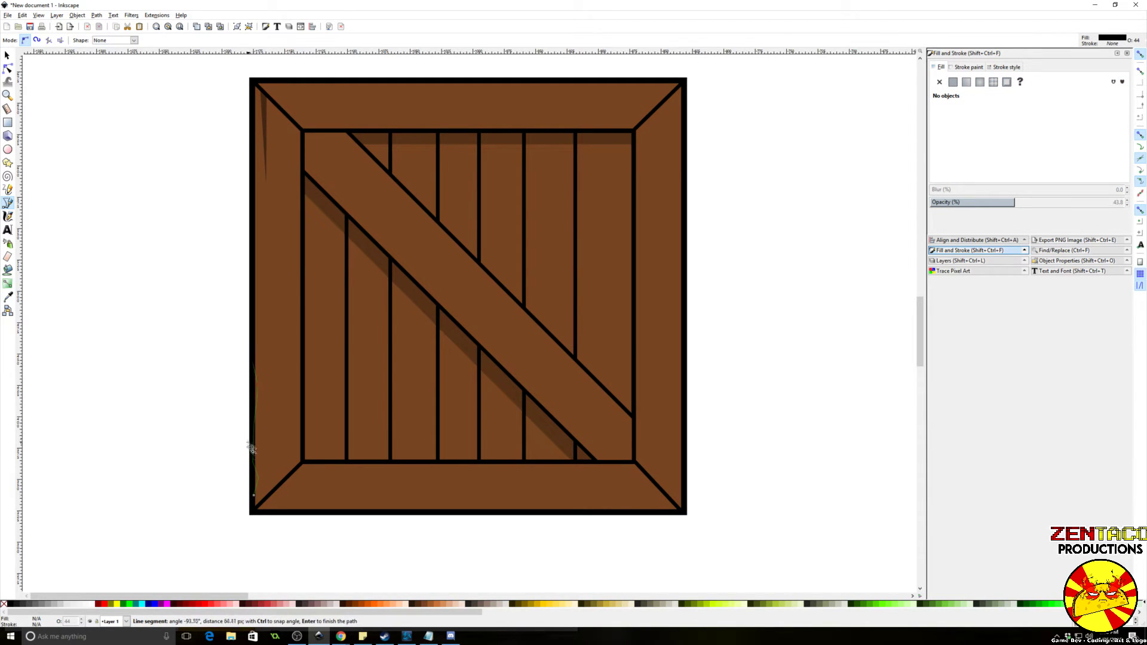
pyautogui.click(255, 495)
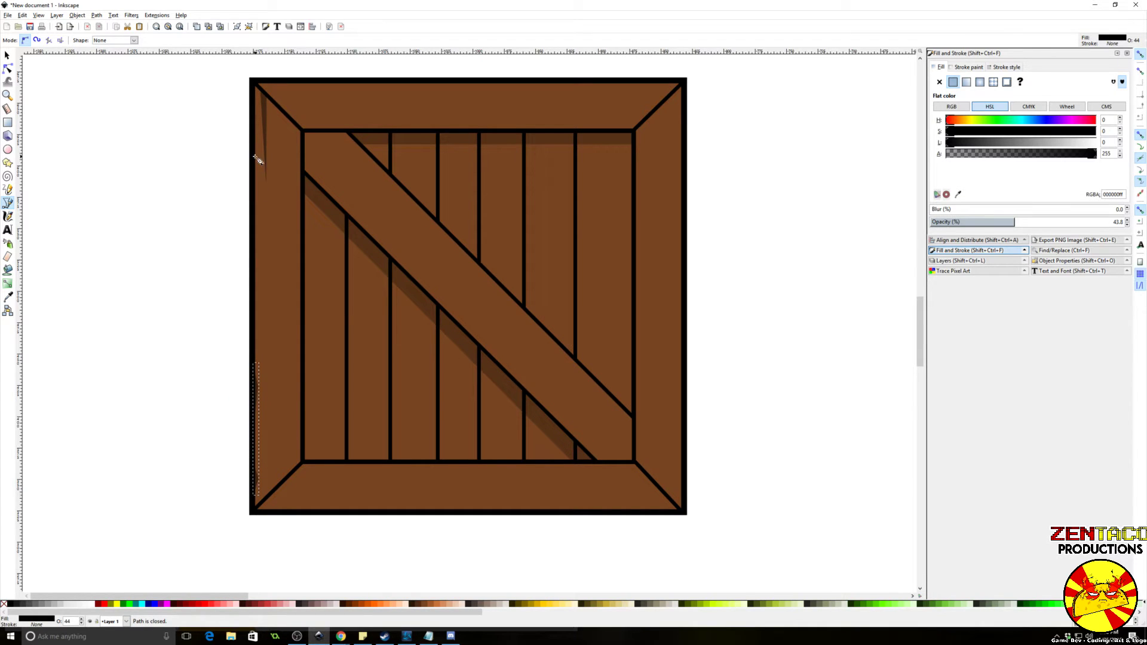
# Step: Draw a closed, wavy vertical crack in the middle of the left frame board
pyautogui.click(279, 266)
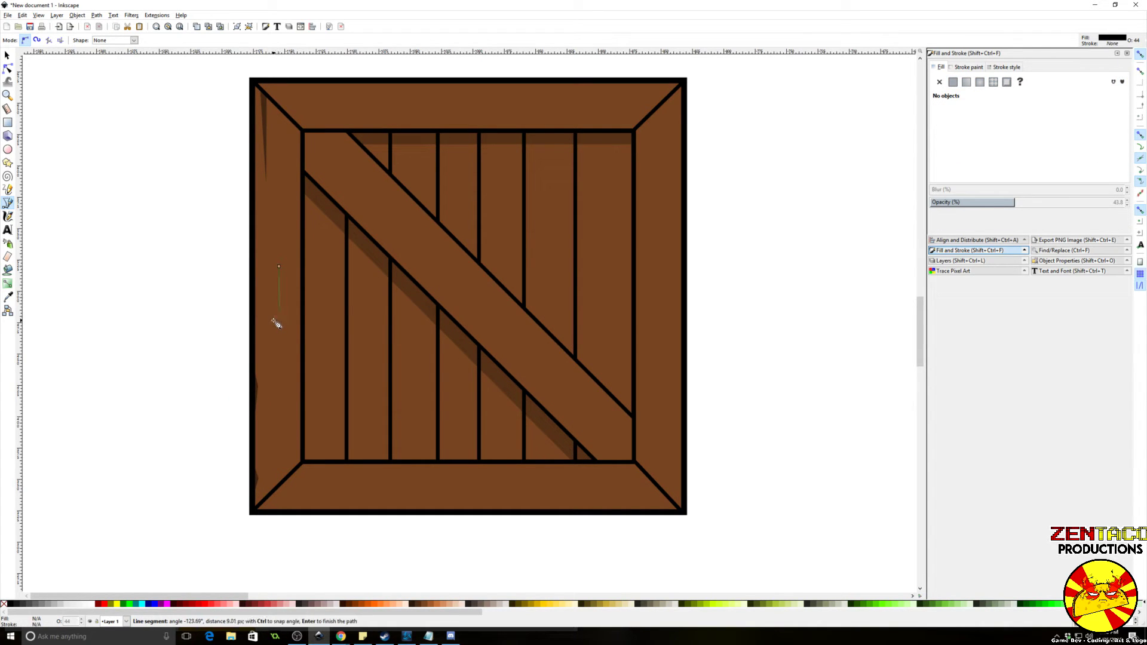
pyautogui.click(276, 360)
pyautogui.click(276, 374)
pyautogui.click(268, 396)
pyautogui.click(274, 429)
pyautogui.click(281, 361)
pyautogui.click(284, 319)
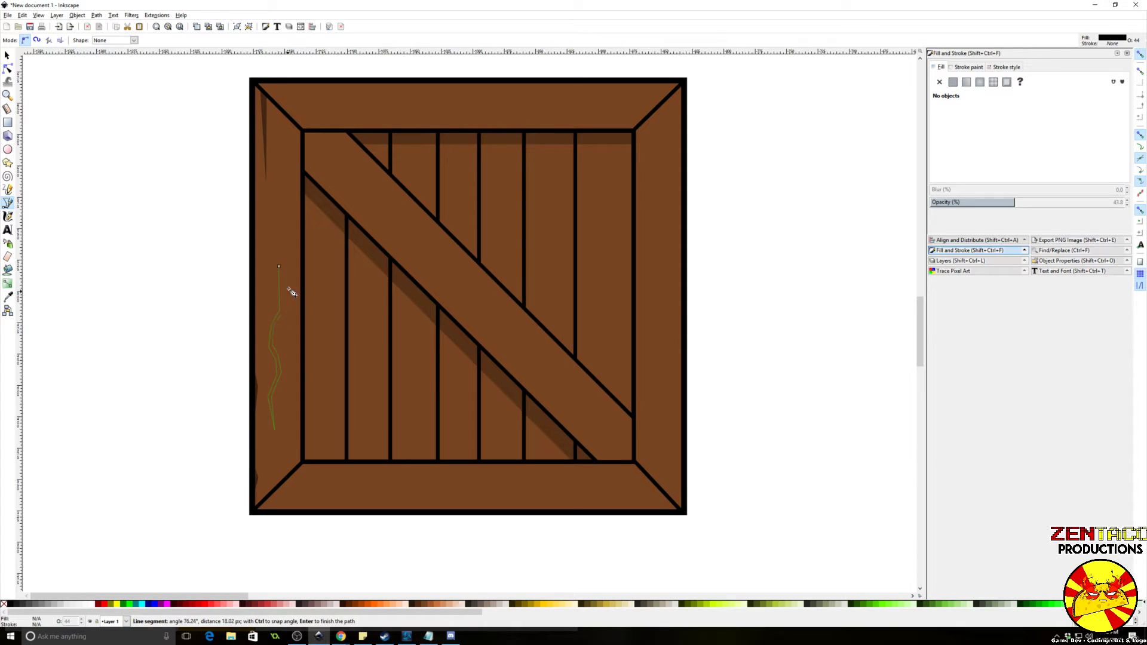
pyautogui.click(279, 268)
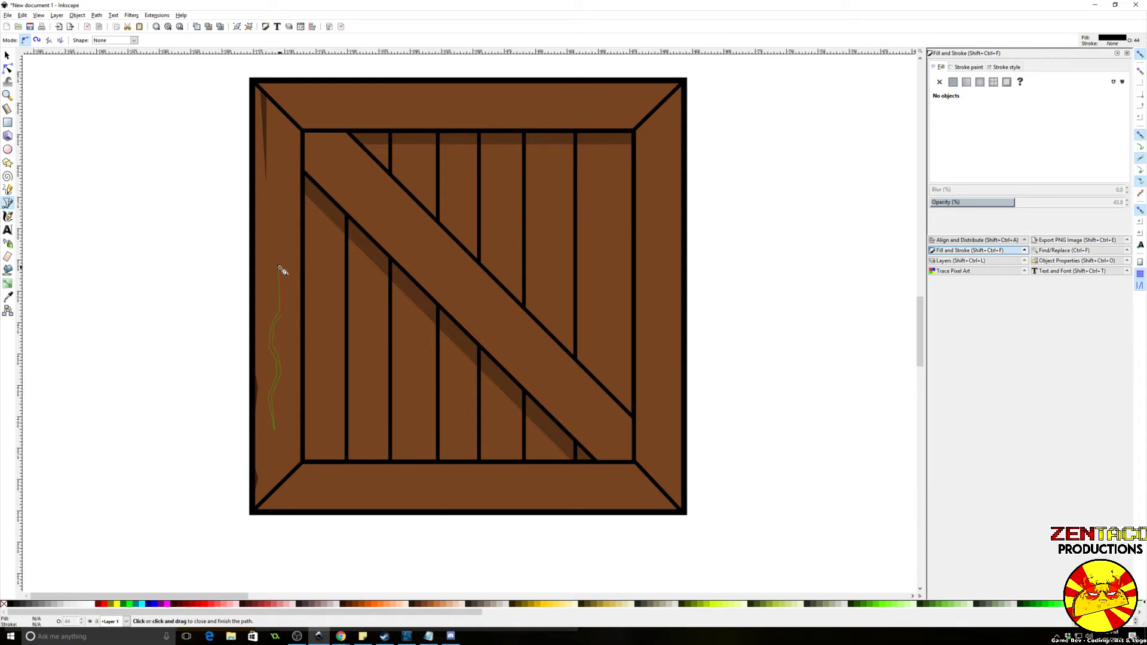
# Step: Draw a small diamond-shaped knot beside the left frame board's wavy crack
pyautogui.click(278, 332)
pyautogui.click(279, 347)
pyautogui.click(282, 339)
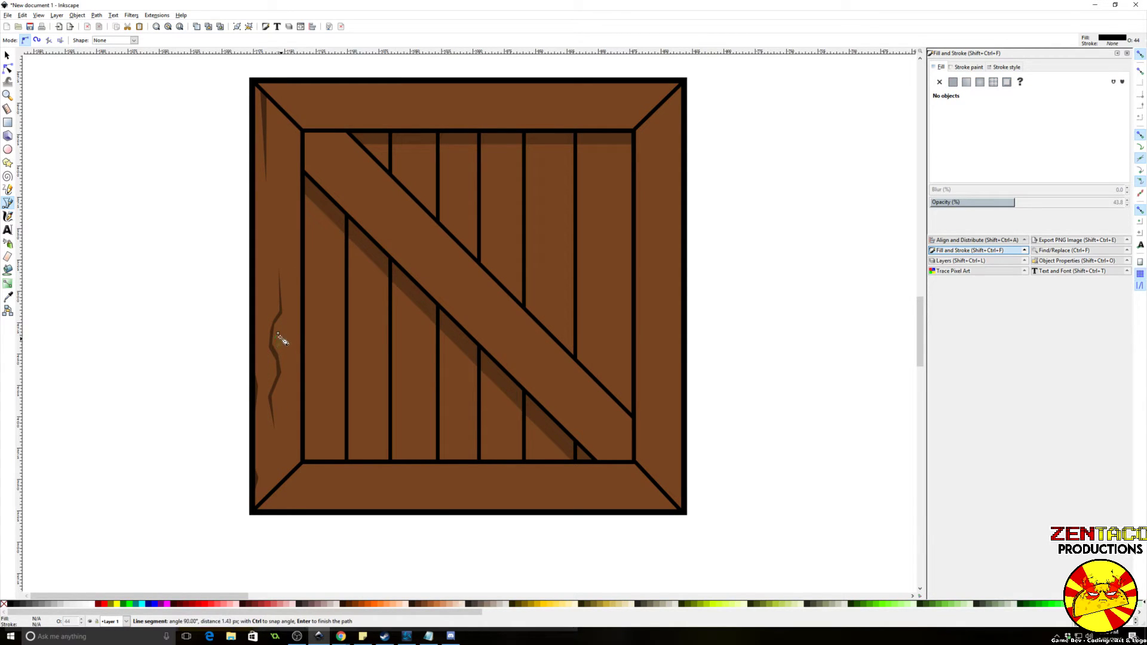
pyautogui.click(277, 333)
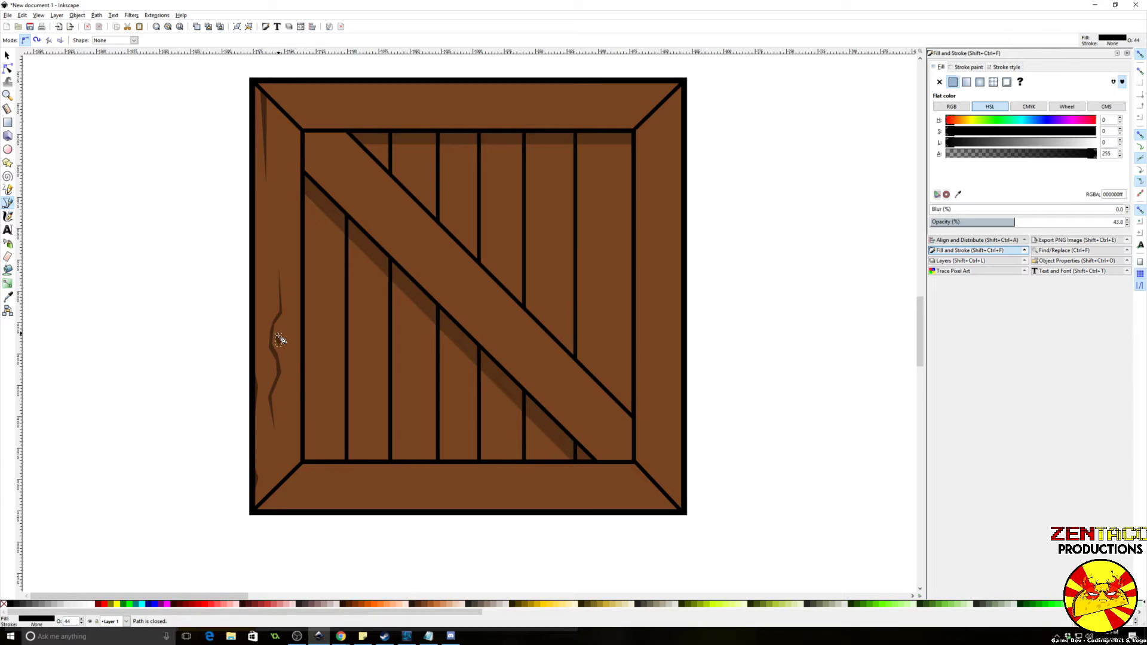
# Step: Draw jagged chips along the crate's lower-left mitre joint and at the foot of the first vertical plank
pyautogui.click(260, 507)
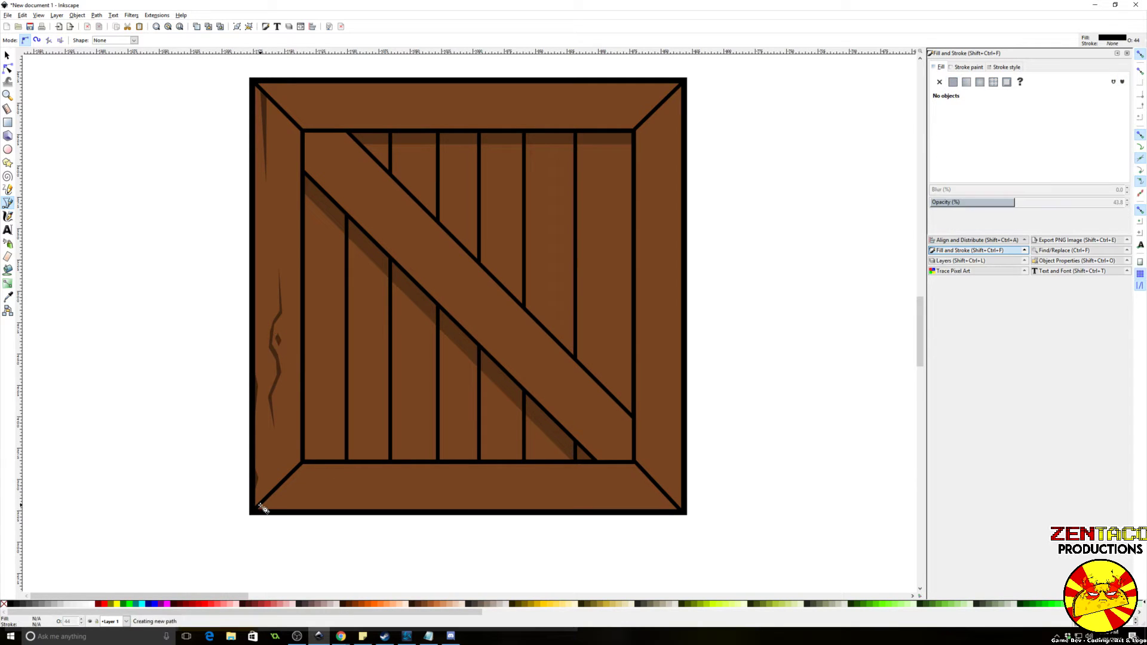
pyautogui.click(287, 476)
pyautogui.click(262, 507)
pyautogui.click(335, 463)
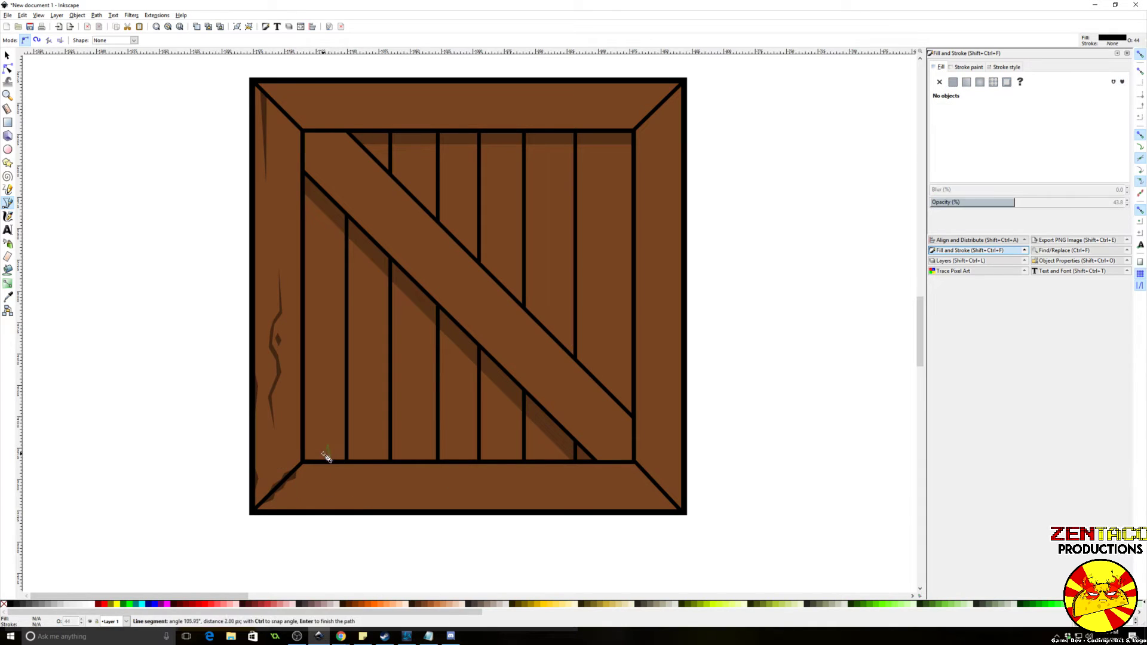
# Step: Draw a narrow vertical grain sliver above the wavy crack, near the left frame board's inner edge
pyautogui.click(281, 246)
pyautogui.click(287, 192)
pyautogui.click(283, 162)
pyautogui.click(281, 245)
# Step: Draw a thin chipped strip along the top frame board's outer edge and a tapering grain sliver near its left end
pyautogui.click(311, 81)
pyautogui.click(571, 80)
pyautogui.click(356, 83)
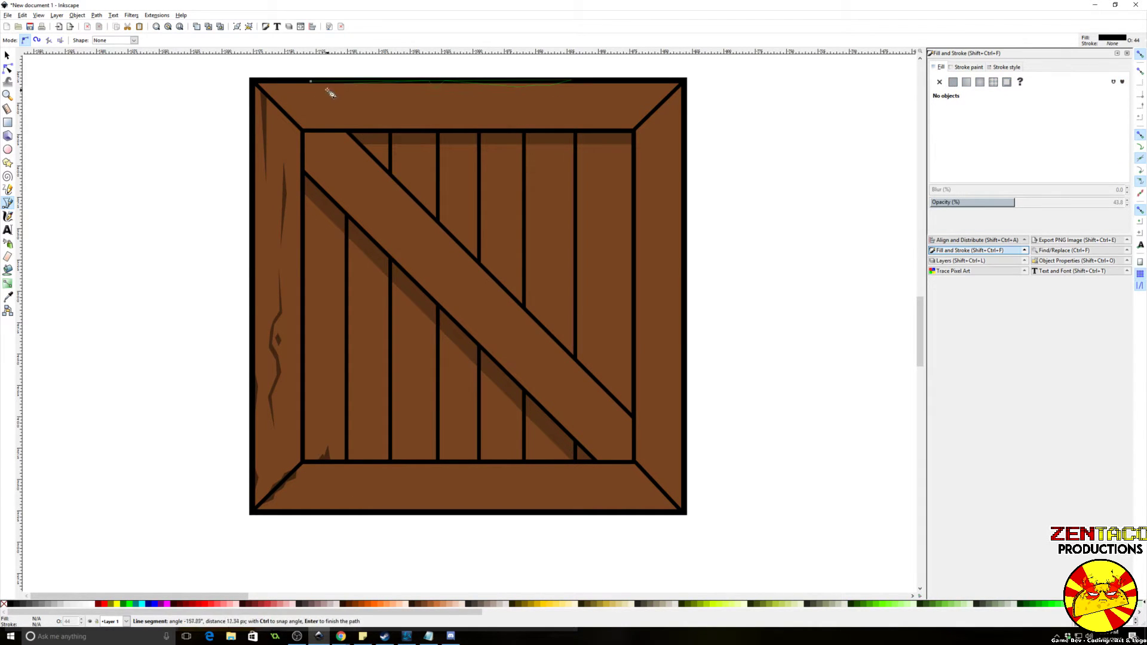
pyautogui.click(310, 81)
pyautogui.click(353, 102)
pyautogui.click(273, 98)
pyautogui.click(277, 104)
pyautogui.click(352, 102)
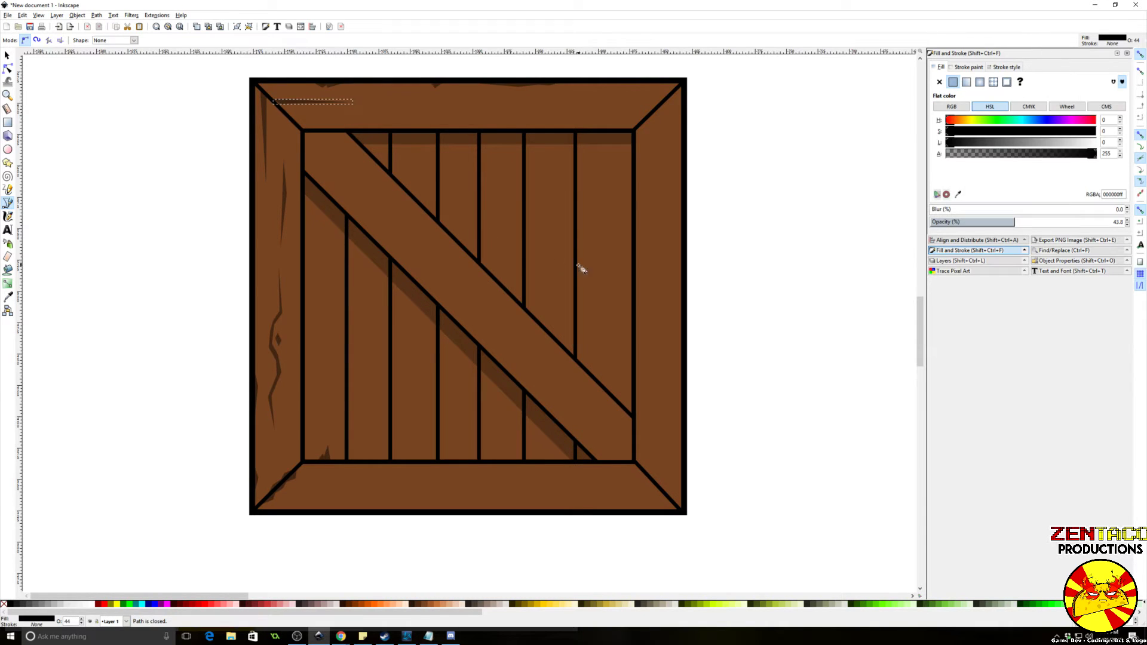
# Step: Draw a short tapering grain sliver at the top frame board's right end, next to the mitre joint
pyautogui.scroll(6, 576, 263)
pyautogui.click(693, 157)
pyautogui.click(660, 157)
pyautogui.click(688, 160)
pyautogui.click(693, 156)
# Step: Draw a closed, wavy crack running from the top frame board's inner edge toward the board's middle
pyautogui.click(519, 191)
pyautogui.click(510, 171)
pyautogui.click(499, 165)
pyautogui.click(482, 169)
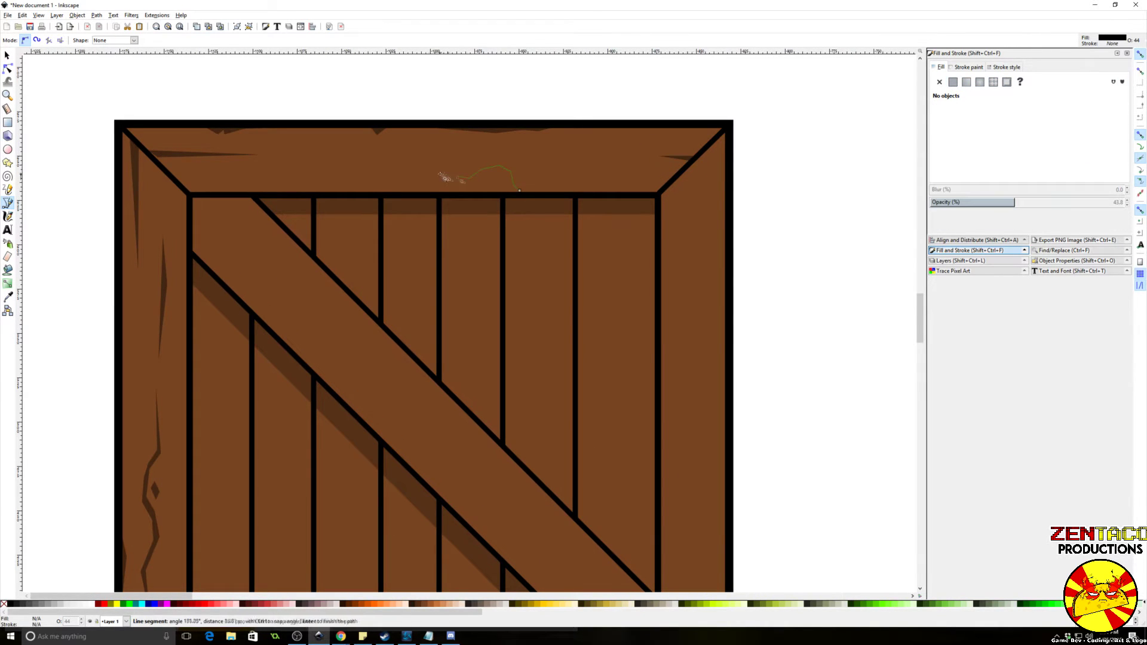
pyautogui.click(512, 164)
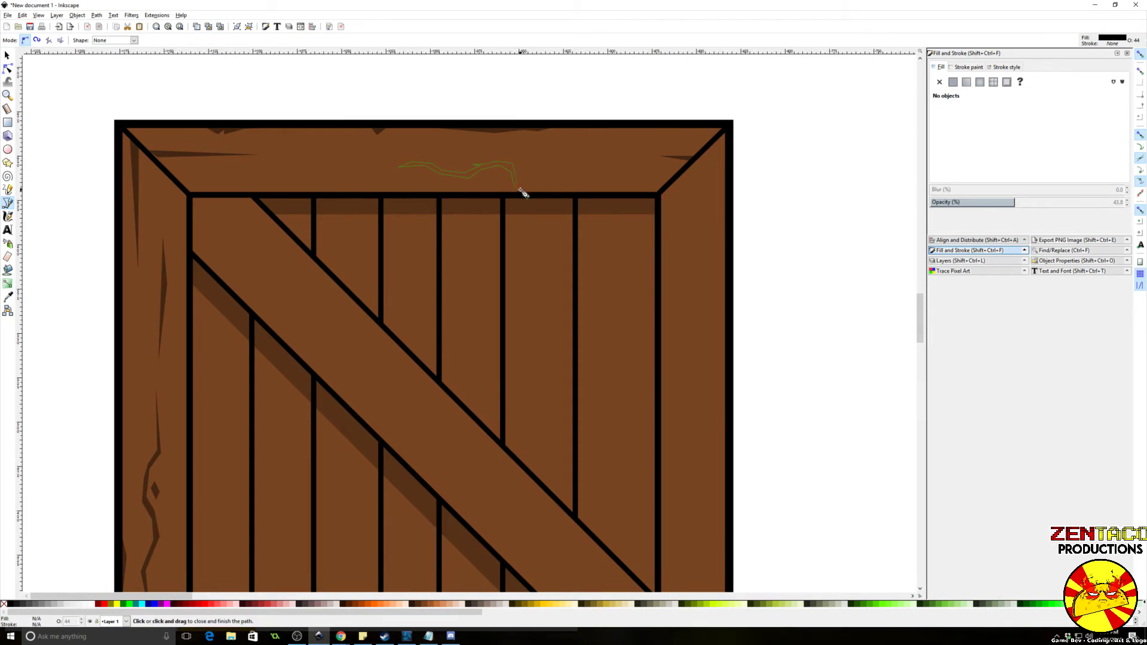
pyautogui.click(519, 191)
# Step: Draw two long, thin horizontal grain slivers, one below the other, on the bottom frame board
pyautogui.scroll(-2, 520, 192)
pyautogui.scroll(-4, 563, 155)
pyautogui.scroll(1, 473, 395)
pyautogui.click(338, 309)
pyautogui.click(598, 307)
pyautogui.click(600, 307)
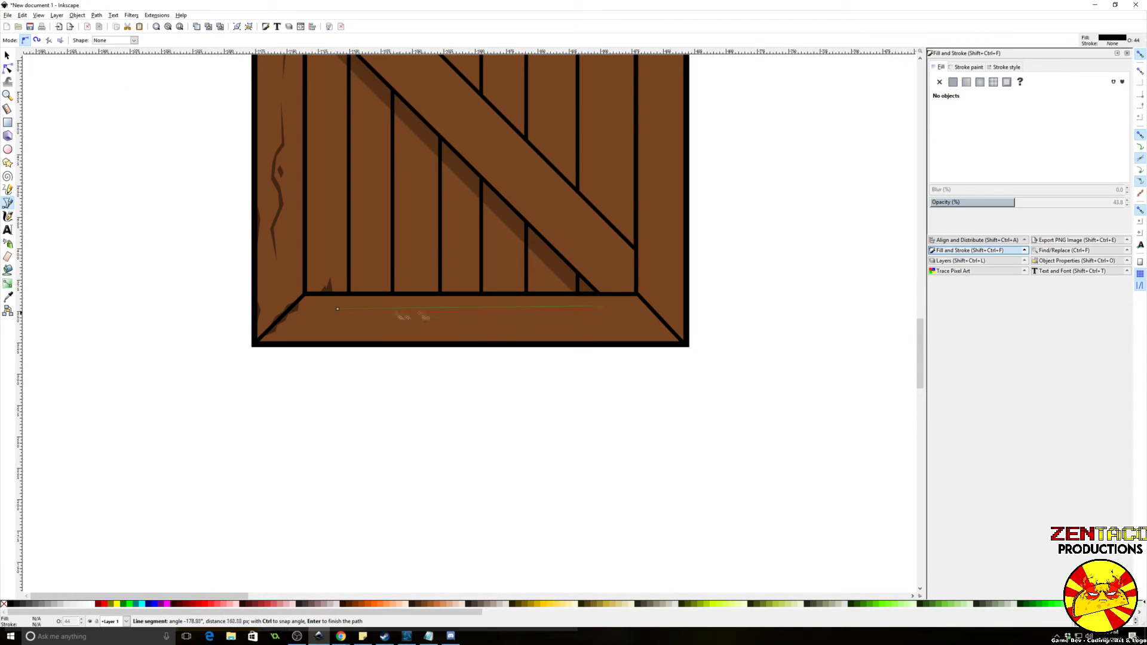
pyautogui.click(338, 309)
pyautogui.click(305, 320)
pyautogui.click(306, 320)
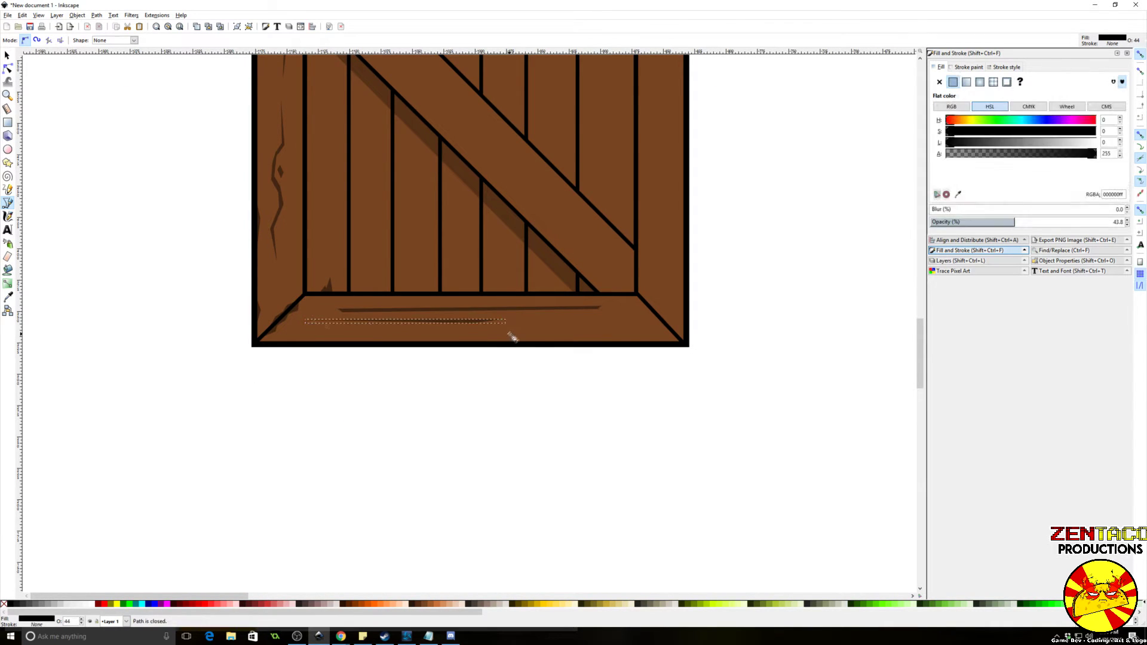
# Step: Draw a short, uneven grain sliver near the outer edge of the bottom frame board's right half
pyautogui.click(512, 333)
pyautogui.click(545, 331)
pyautogui.click(566, 333)
pyautogui.click(582, 334)
pyautogui.click(586, 330)
pyautogui.click(512, 333)
# Step: Draw a small jagged chip at the lower end of the diagonal brace, against the bottom frame board
pyautogui.click(599, 321)
pyautogui.click(605, 319)
pyautogui.click(610, 308)
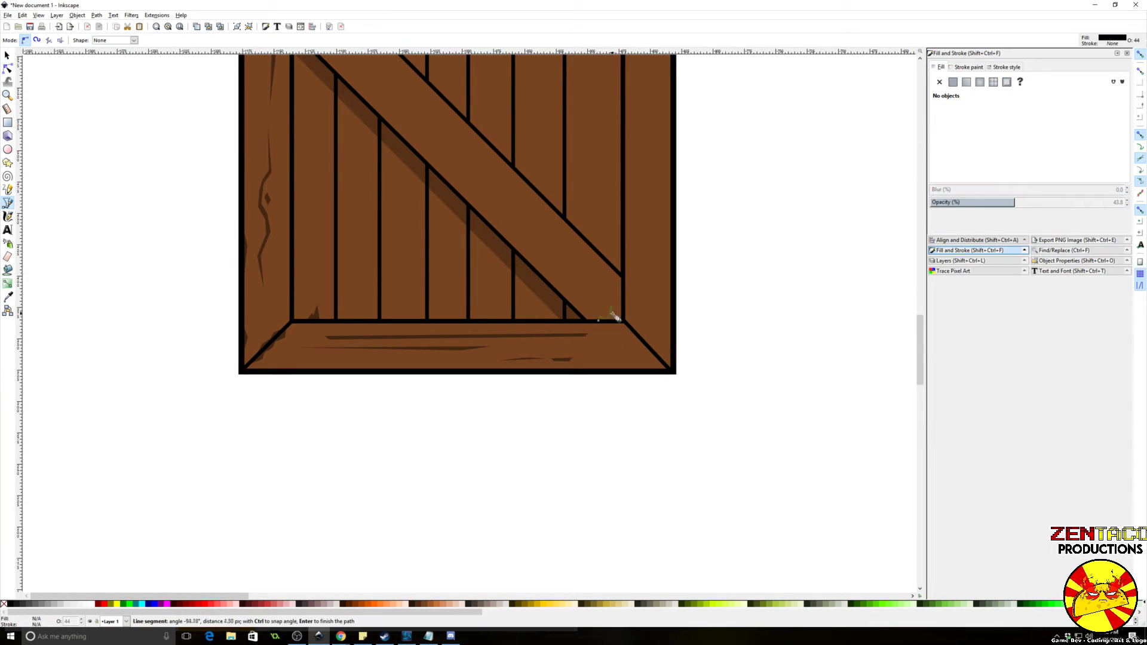
pyautogui.click(613, 314)
pyautogui.click(612, 320)
pyautogui.click(599, 321)
# Step: Draw a short grain sliver near the diagonal brace's upper end and a longer one following its upper half
pyautogui.moveTo(599, 320); pyautogui.dragTo(620, 400)
pyautogui.click(330, 109)
pyautogui.click(351, 130)
pyautogui.click(329, 109)
pyautogui.click(399, 156)
pyautogui.click(461, 208)
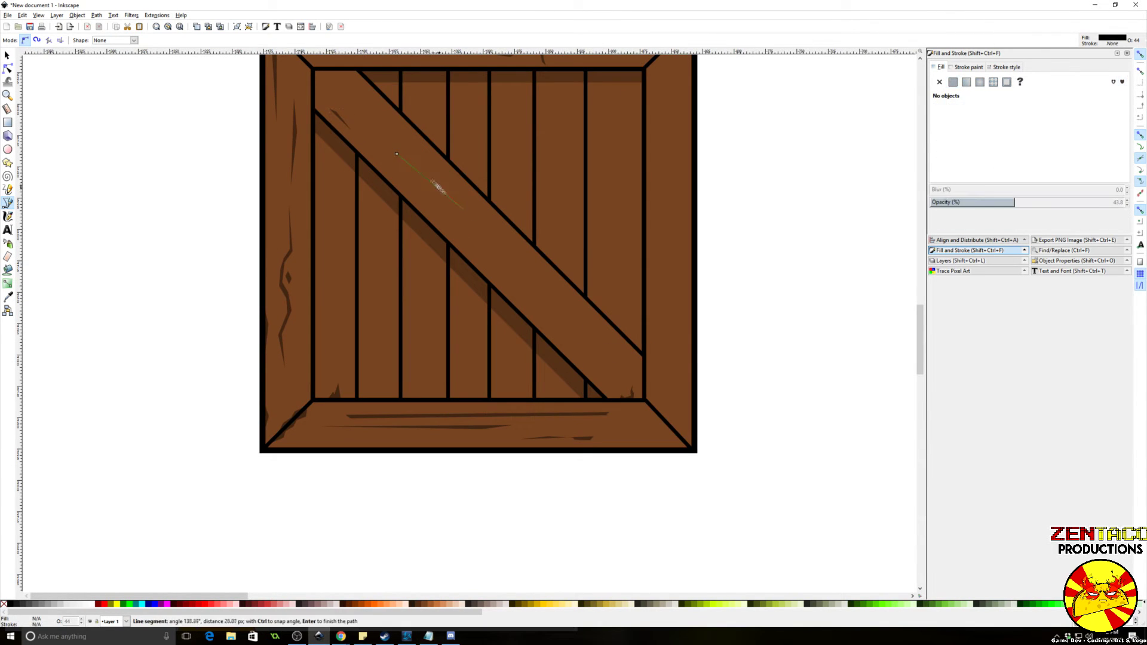
pyautogui.click(430, 178)
pyautogui.click(399, 156)
# Step: Draw a jagged, splintered grain mark along the lower half of the diagonal brace
pyautogui.click(492, 270)
pyautogui.click(466, 243)
pyautogui.click(477, 252)
pyautogui.click(598, 333)
pyautogui.click(527, 265)
pyautogui.click(478, 231)
pyautogui.click(504, 267)
# Step: Draw a thin tapering grain sliver near the right frame board's upper end
pyautogui.scroll(-2, 511, 288)
pyautogui.moveTo(535, 321); pyautogui.dragTo(484, 342)
pyautogui.scroll(1, 526, 319)
pyautogui.click(544, 162)
pyautogui.click(548, 184)
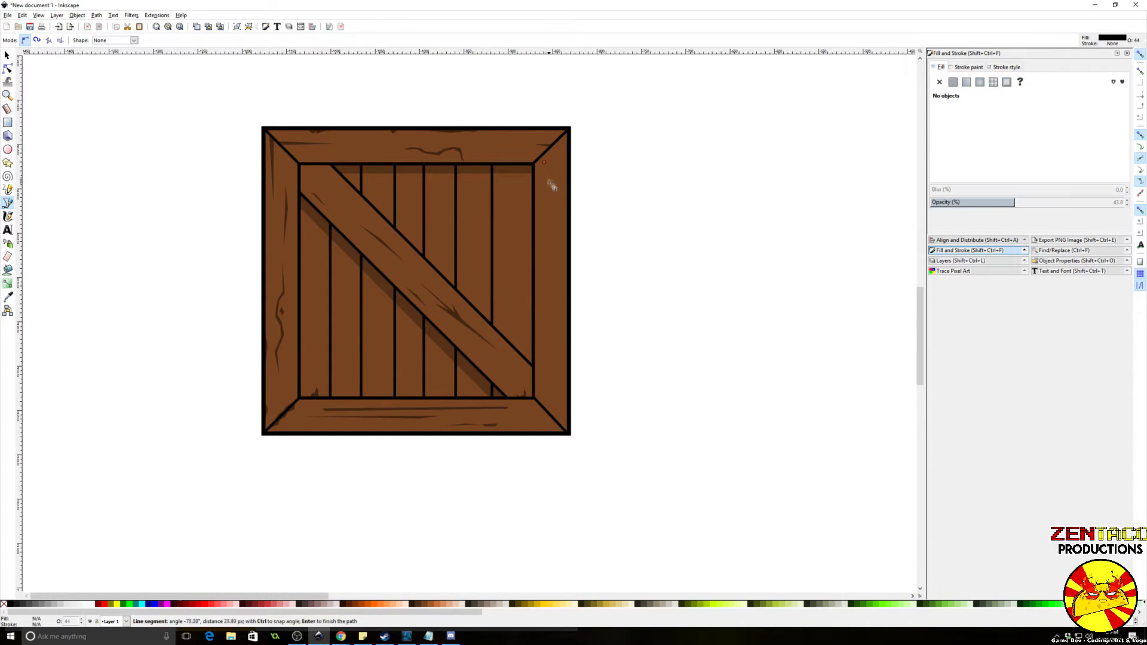
pyautogui.click(549, 171)
pyautogui.click(544, 163)
# Step: Draw a long jagged crack down the middle of the right frame board
pyautogui.click(557, 246)
pyautogui.click(558, 272)
pyautogui.click(547, 310)
pyautogui.click(560, 323)
pyautogui.click(550, 310)
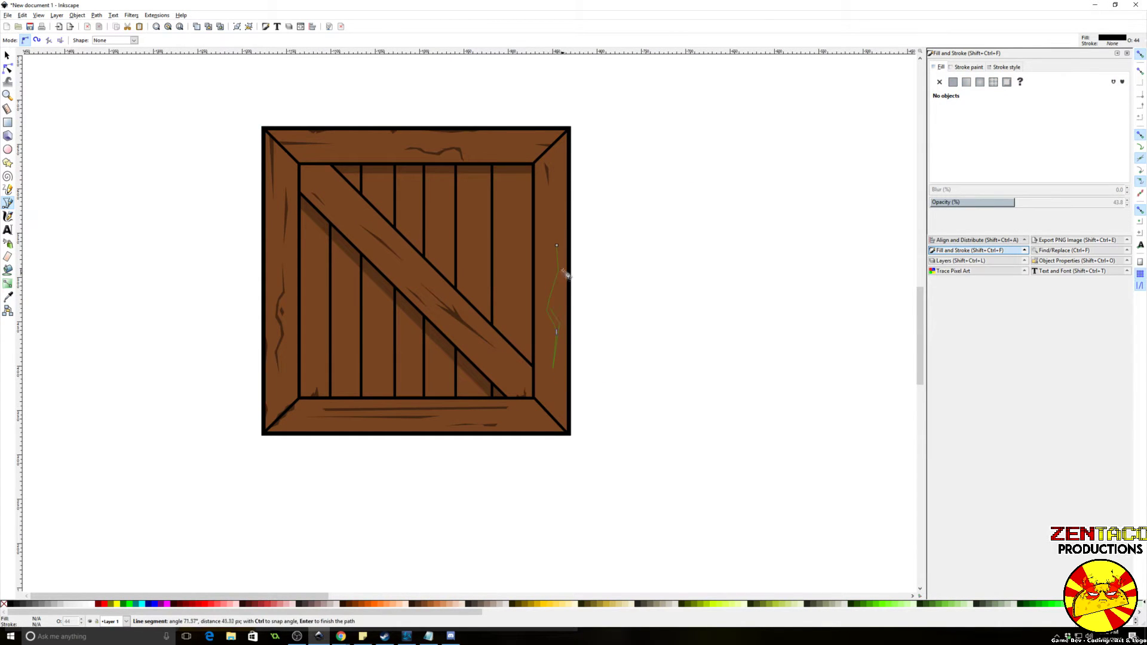
pyautogui.click(563, 270)
pyautogui.click(556, 245)
# Step: Draw a small chip along the crate's lower-right mitre joint
pyautogui.click(544, 411)
pyautogui.click(554, 419)
pyautogui.click(548, 418)
pyautogui.click(544, 411)
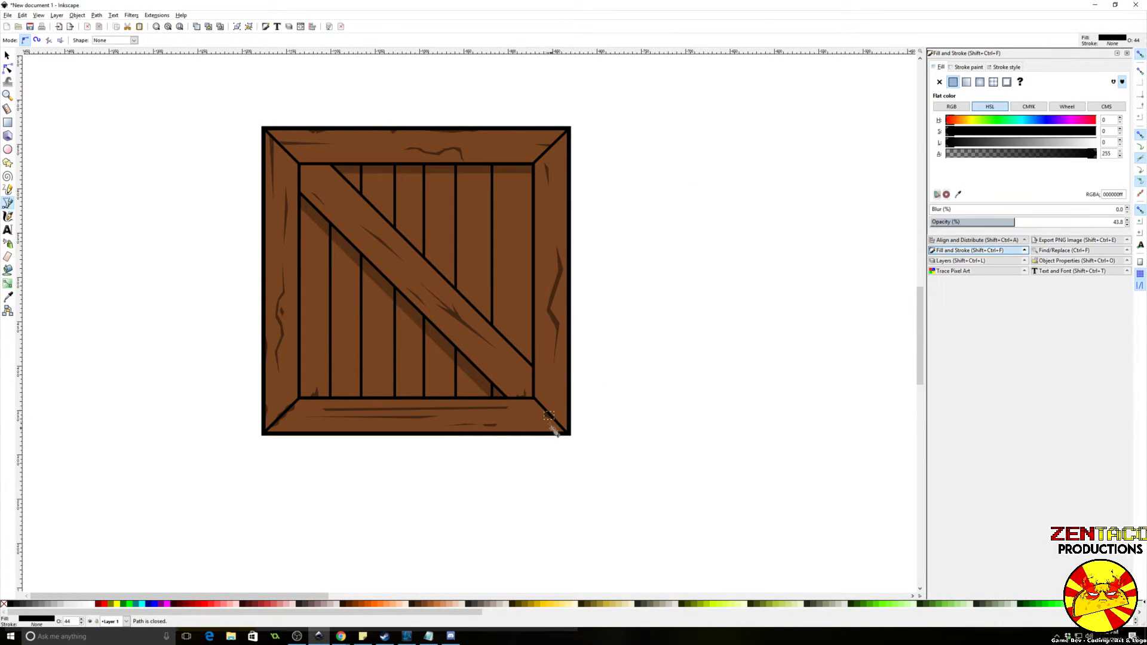
# Step: Draw grain slivers at the upper and lower ends of the rightmost plank and a curved crack in the plank beside it
pyautogui.click(510, 166)
pyautogui.click(511, 221)
pyautogui.click(512, 166)
pyautogui.click(509, 166)
pyautogui.click(510, 341)
pyautogui.click(513, 314)
pyautogui.press('Return')
pyautogui.click(484, 241)
pyautogui.click(483, 240)
# Step: Draw a crooked vertical crack in the third plank from the left, below the diagonal brace
pyautogui.click(379, 294)
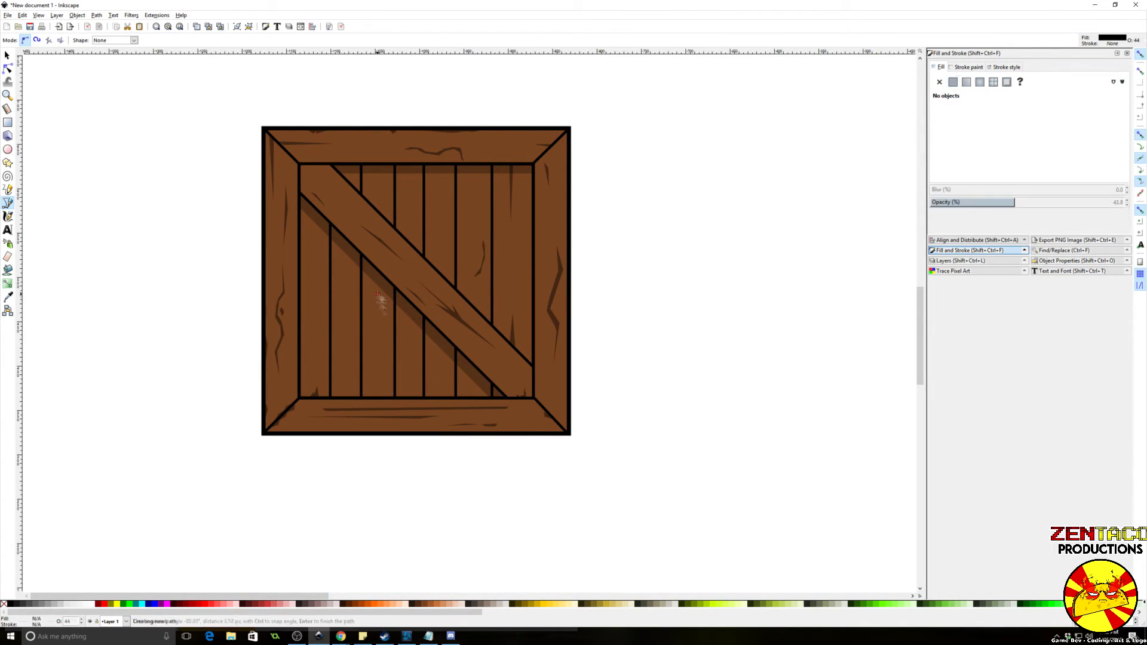
pyautogui.click(379, 324)
pyautogui.click(376, 340)
pyautogui.click(380, 356)
pyautogui.click(378, 339)
pyautogui.click(381, 316)
pyautogui.click(379, 294)
# Step: Draw short vertical grain slivers in the two leftmost planks, below the diagonal brace
pyautogui.click(344, 262)
pyautogui.click(346, 293)
pyautogui.click(346, 277)
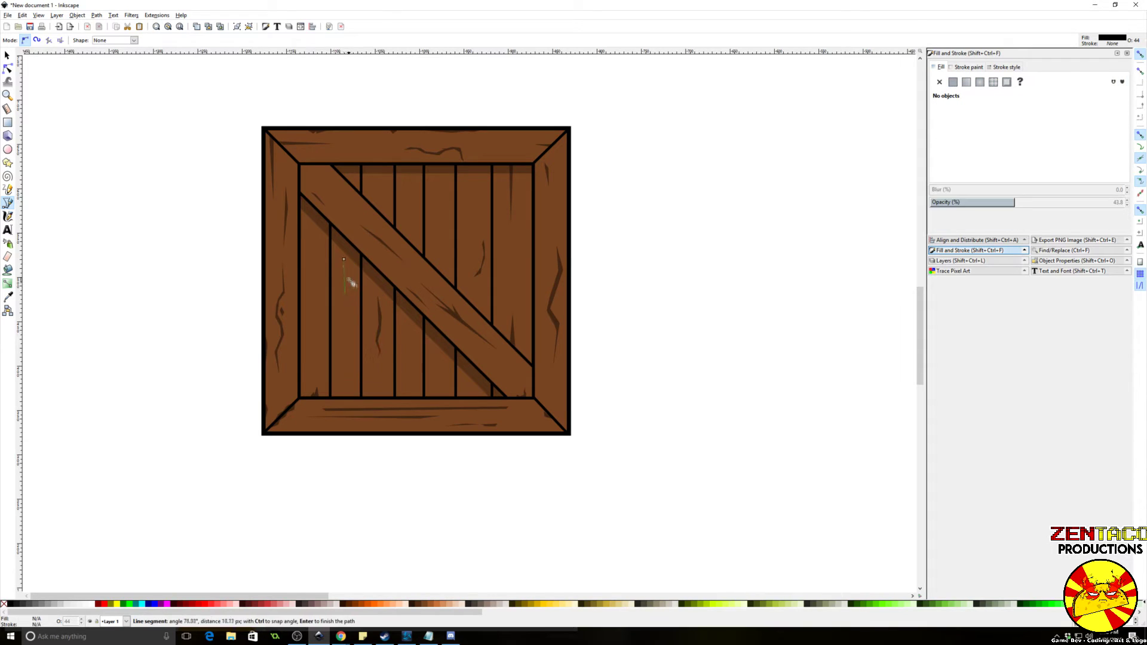
pyautogui.click(344, 262)
pyautogui.click(316, 236)
pyautogui.click(316, 258)
pyautogui.click(317, 245)
pyautogui.click(316, 235)
# Step: Draw a thin grain sliver running down from the upper end of the fifth plank from the left
pyautogui.click(435, 162)
pyautogui.click(435, 211)
pyautogui.click(437, 184)
pyautogui.click(435, 162)
pyautogui.press('F1')
pyautogui.click(804, 345)
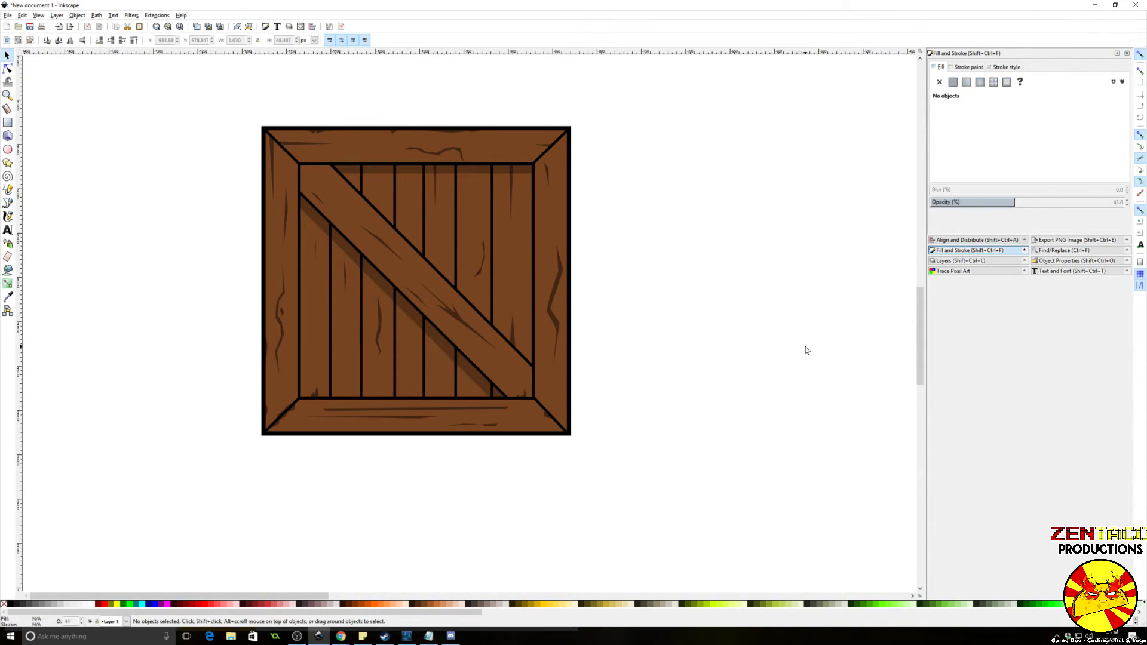
# Step: Group all the parts of the crate into one object
pyautogui.scroll(-2, 804, 344)
pyautogui.scroll(1, 804, 344)
pyautogui.moveTo(390, 160); pyautogui.dragTo(719, 467)
pyautogui.hotkey('ctrl', 'g')
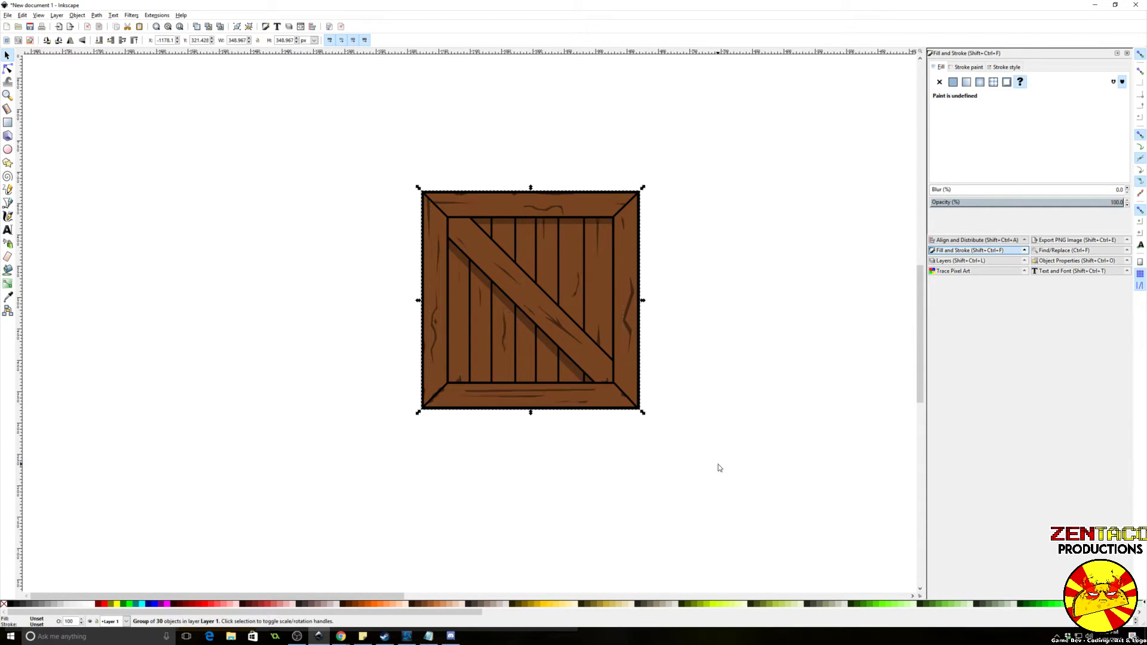
pyautogui.moveTo(734, 459); pyautogui.dragTo(671, 507)
pyautogui.scroll(1, 649, 489)
pyautogui.scroll(1, 671, 508)
pyautogui.moveTo(645, 428); pyautogui.dragTo(755, 535)
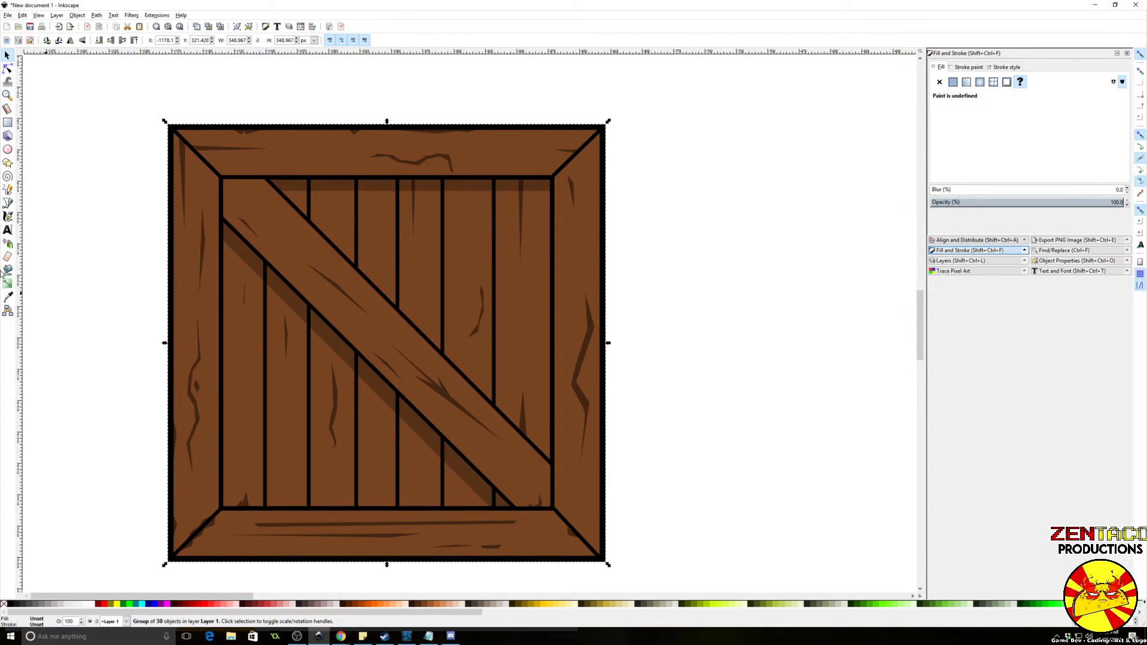
# Step: Draw a circle about 6.4 px wide left of the crate, with 100% opacity and a dark grey fill
pyautogui.click(8, 150)
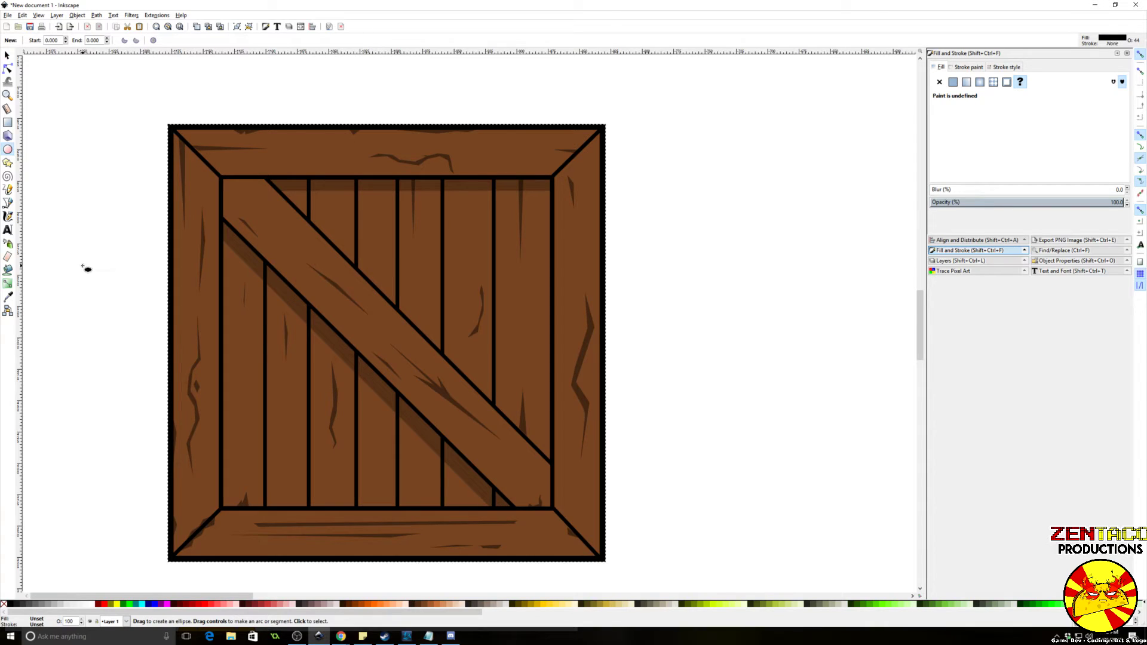
pyautogui.moveTo(85, 272); pyautogui.dragTo(92, 277)
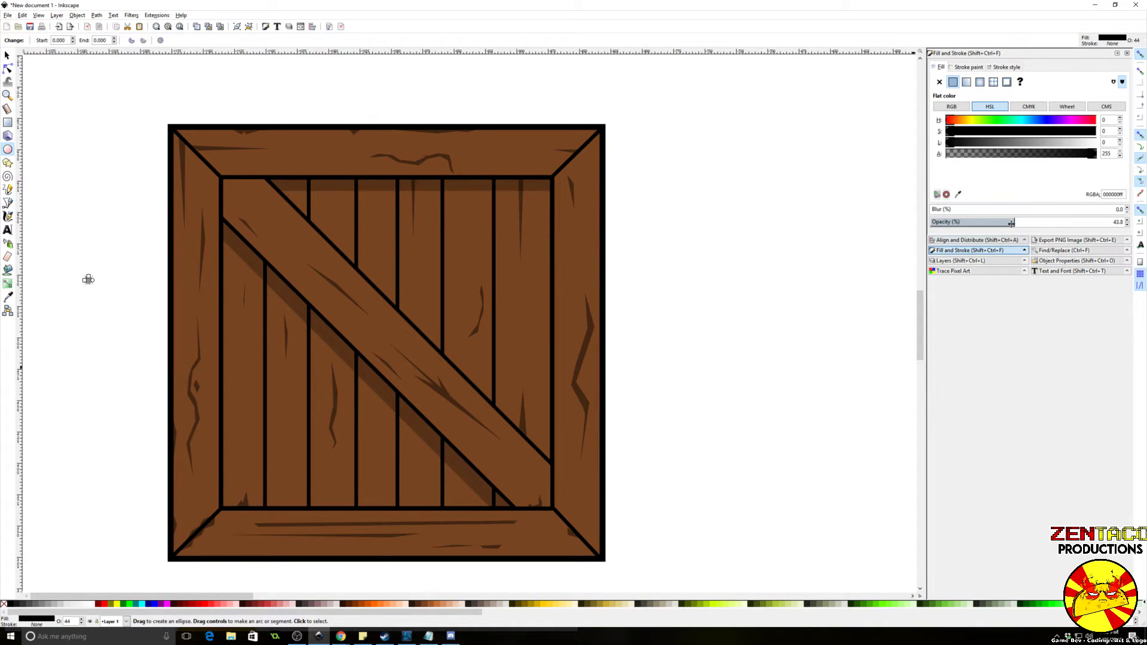
pyautogui.moveTo(1013, 222); pyautogui.dragTo(1125, 223)
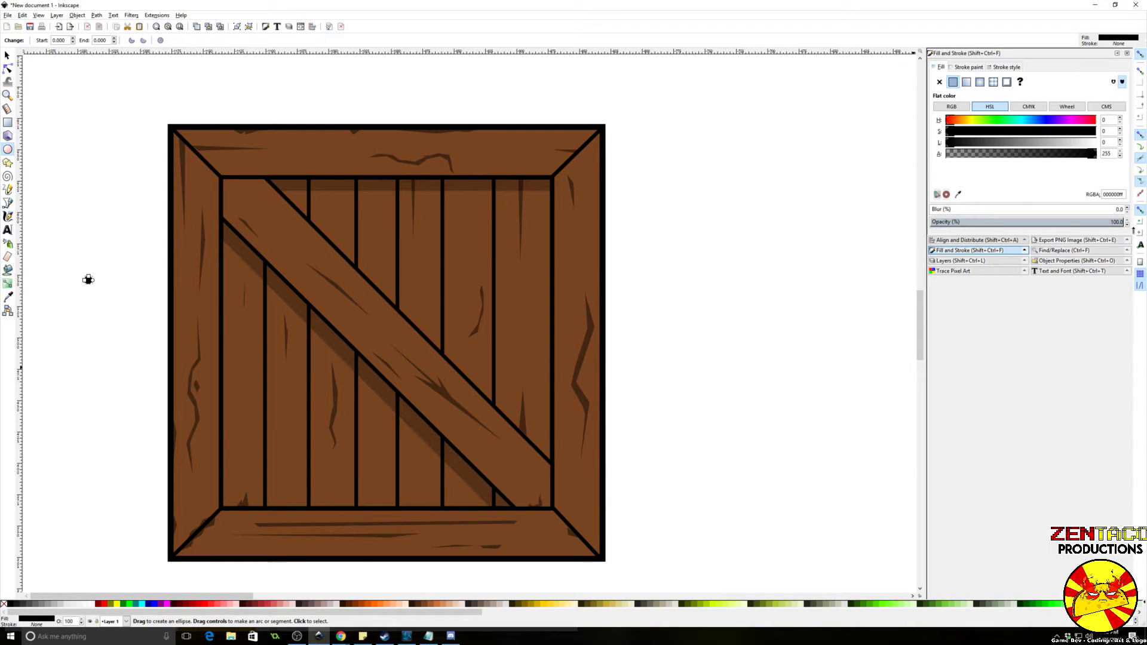
pyautogui.click(32, 604)
pyautogui.press('s')
pyautogui.click(78, 515)
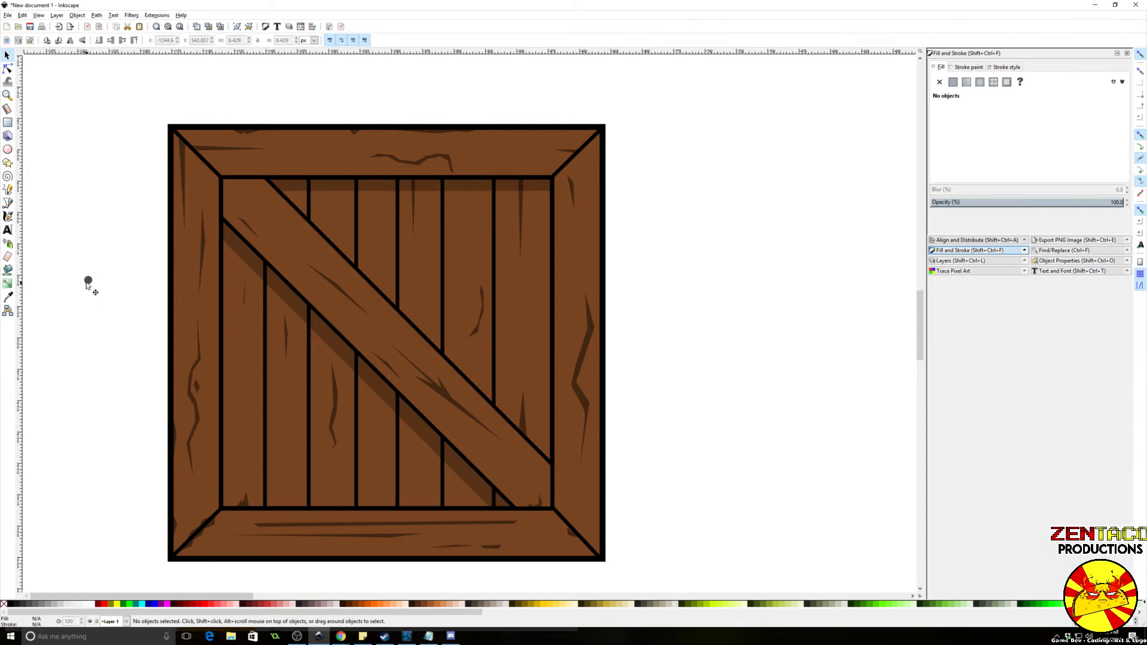
# Step: Move the grey circle onto the left frame board's upper end, beside the mitre joint
pyautogui.moveTo(88, 283); pyautogui.dragTo(149, 274)
pyautogui.scroll(2, 118, 276)
pyautogui.click(144, 245)
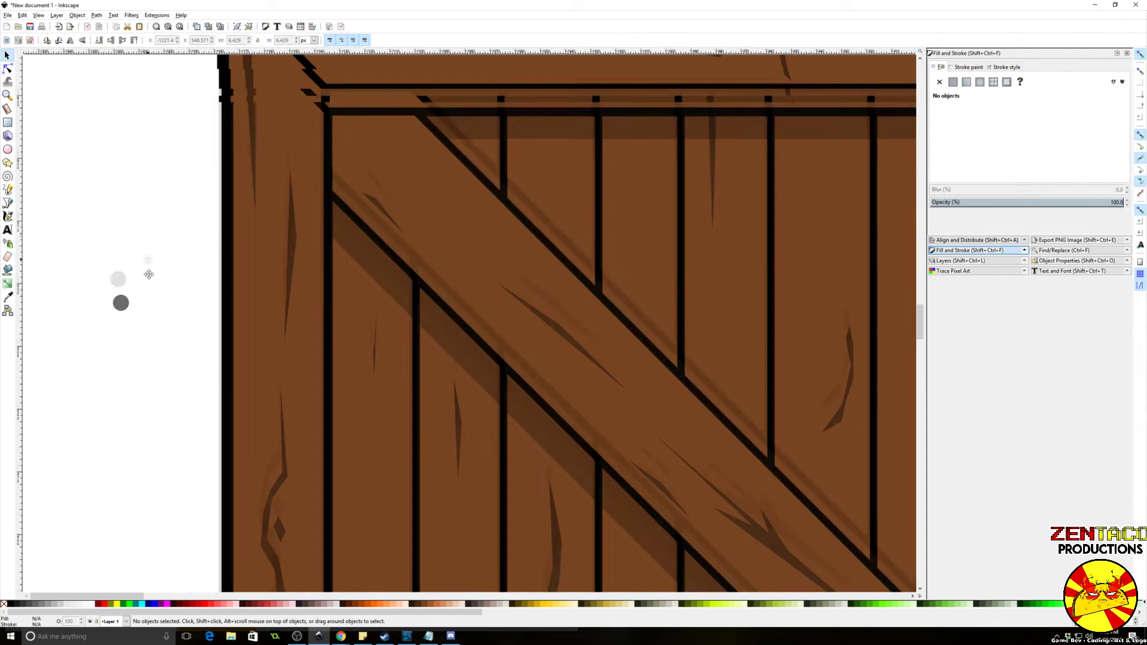
pyautogui.scroll(-2, 129, 412)
pyautogui.moveTo(112, 430); pyautogui.dragTo(242, 191)
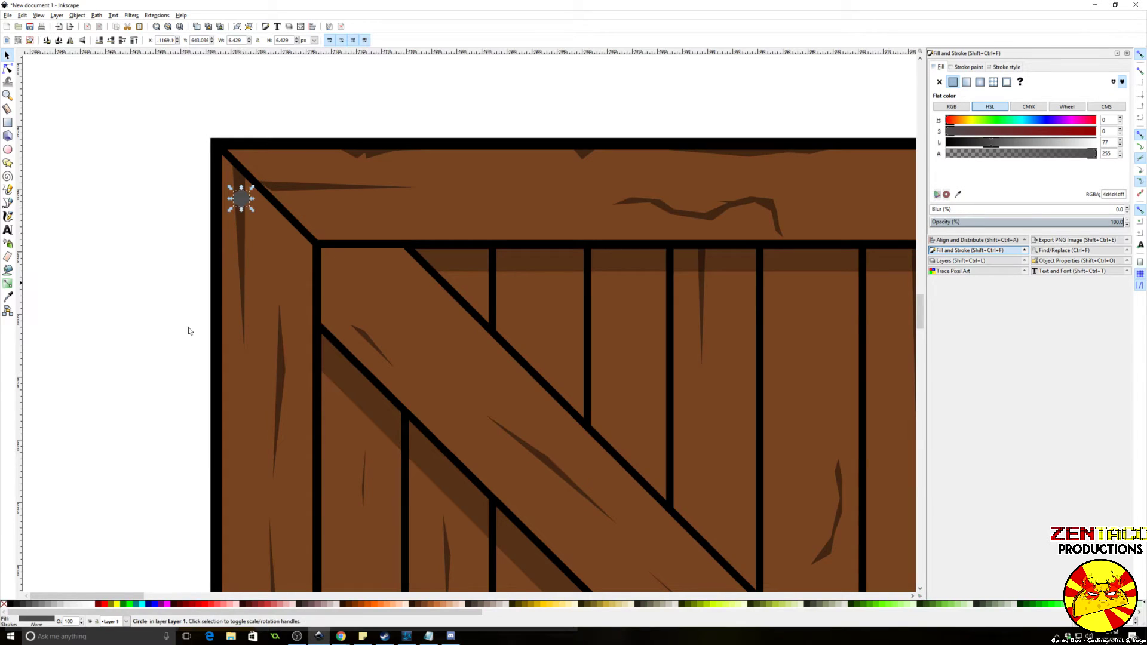
# Step: Give the grey circle a black outline
pyautogui.keyDown('shift'); pyautogui.click(9, 605); pyautogui.keyUp('shift')
pyautogui.scroll(-5, 50, 626)
pyautogui.click(83, 530)
pyautogui.scroll(-2, 82, 530)
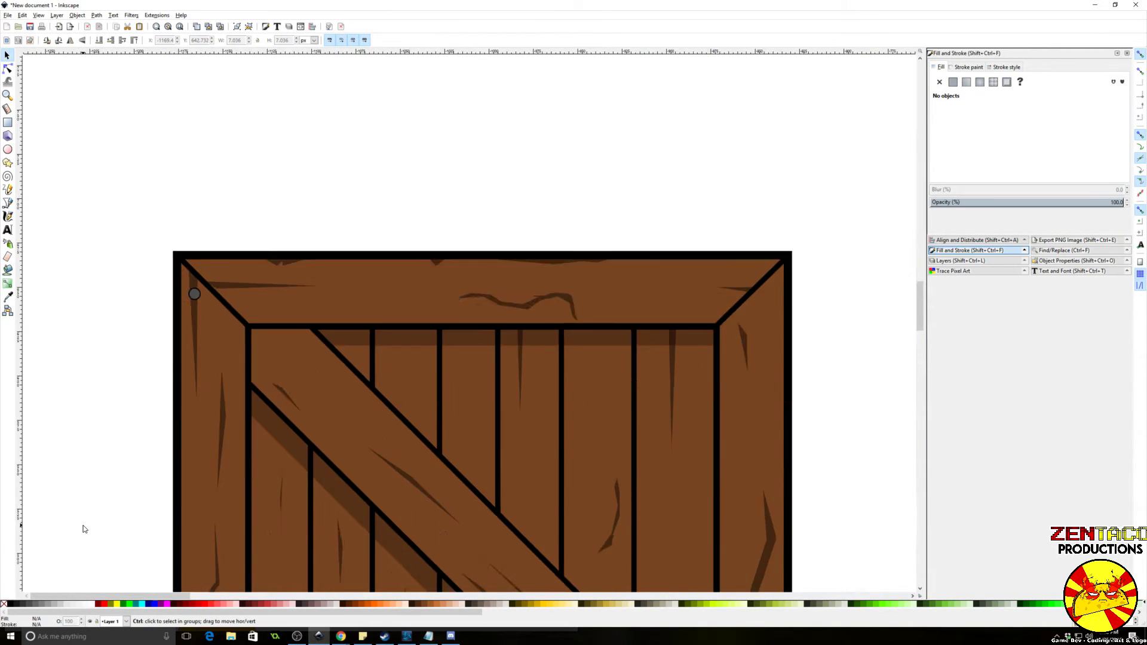
pyautogui.scroll(3, 83, 530)
pyautogui.scroll(5, 124, 337)
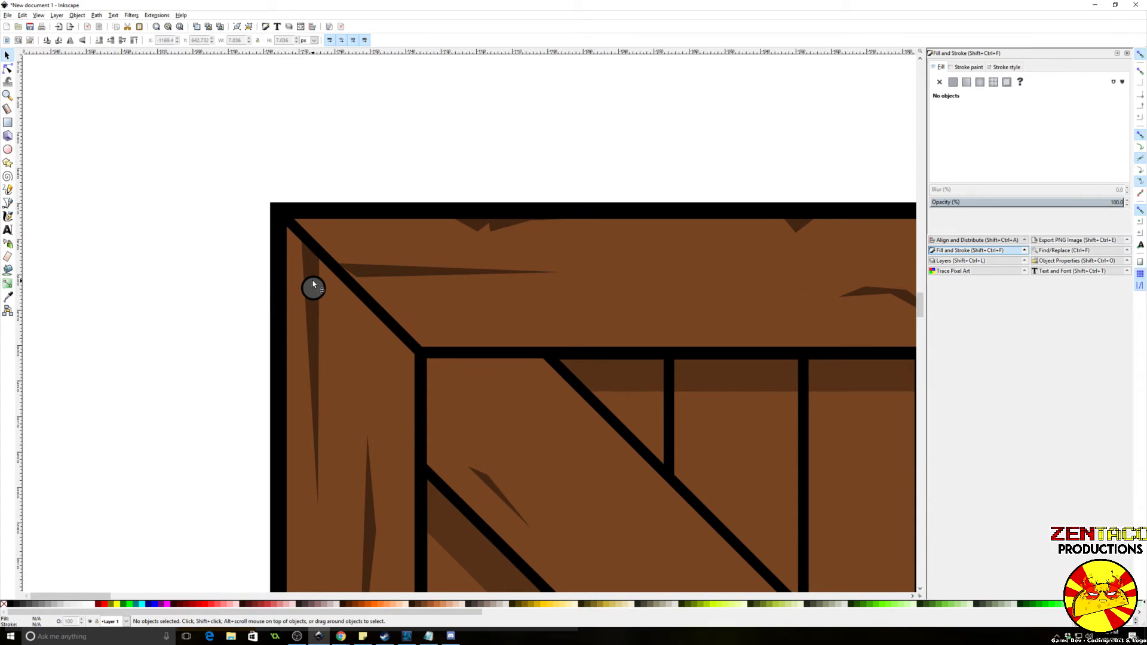
# Step: Move the circle off the crate and draw a short diagonal screw slot across its middle
pyautogui.moveTo(313, 281); pyautogui.dragTo(170, 266)
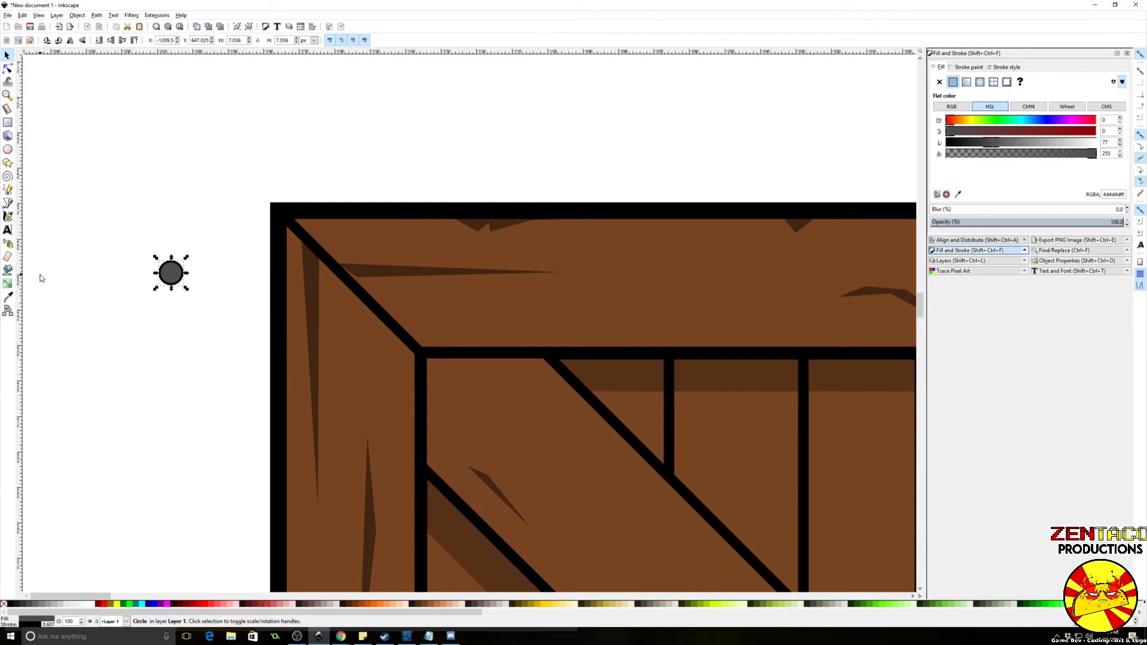
pyautogui.scroll(1, 40, 276)
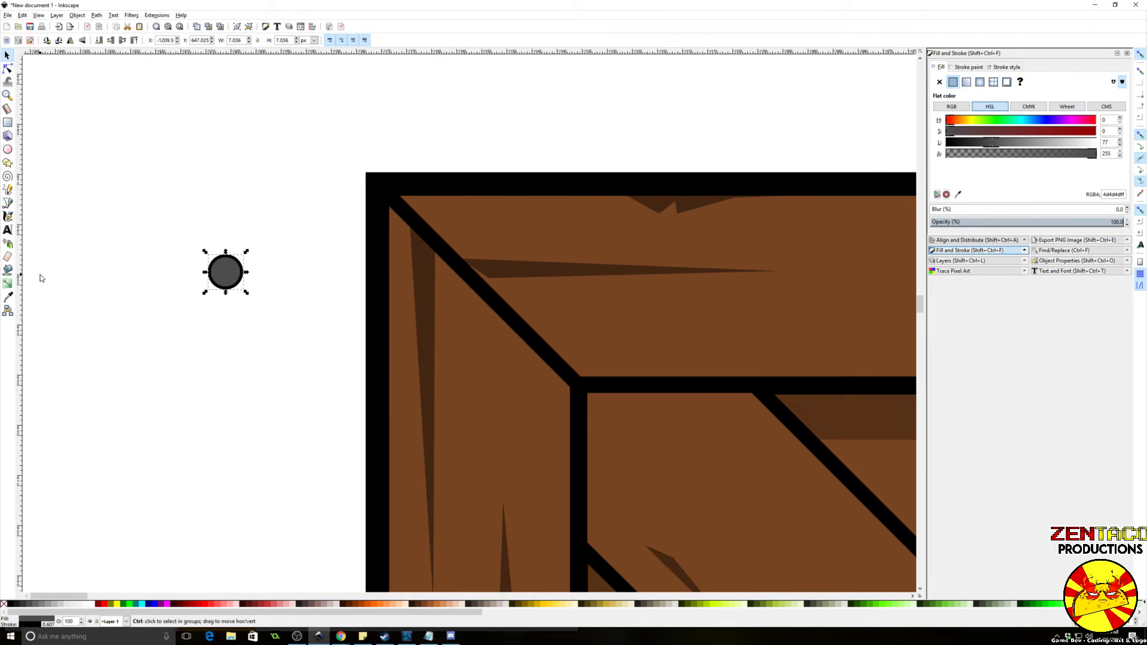
pyautogui.click(9, 203)
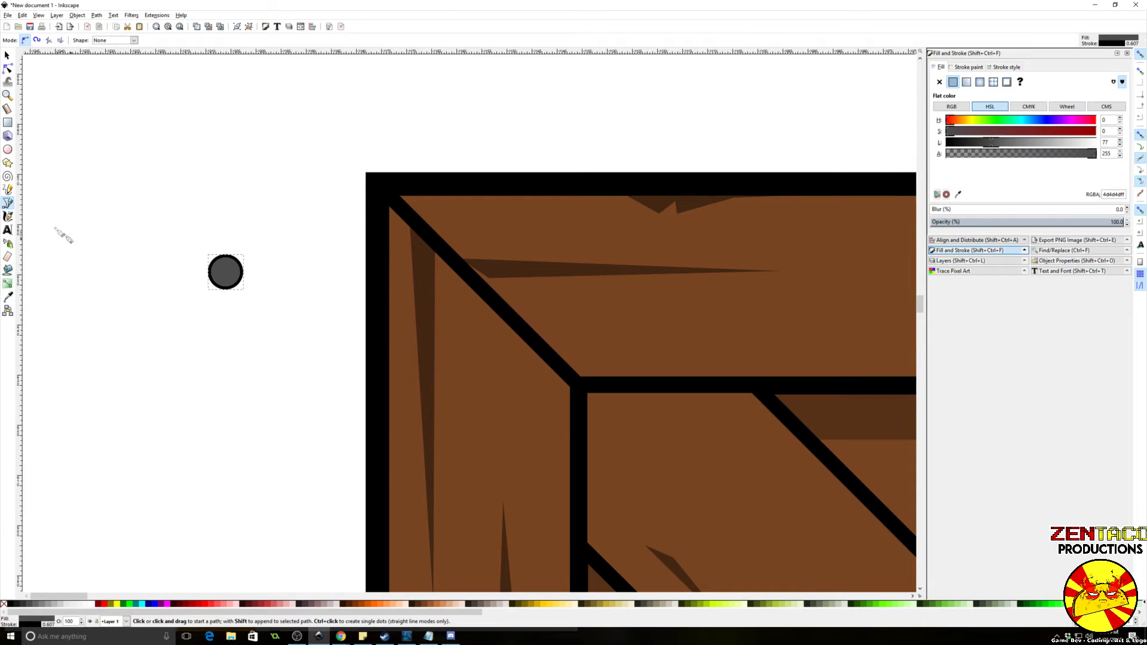
pyautogui.click(218, 267)
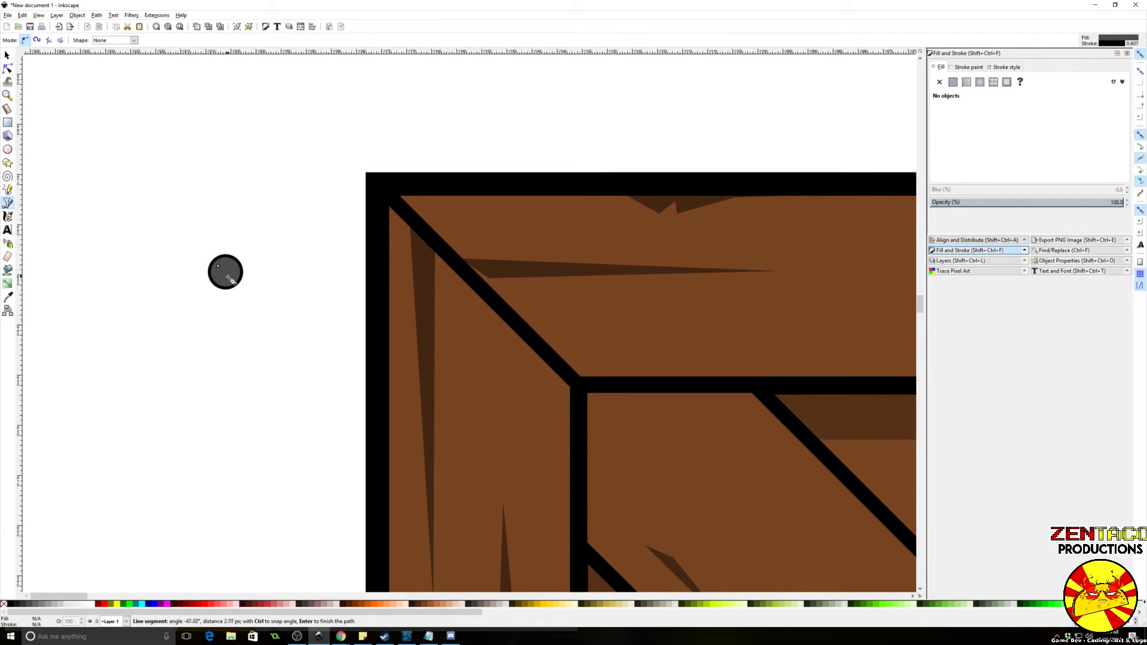
pyautogui.doubleClick(232, 281)
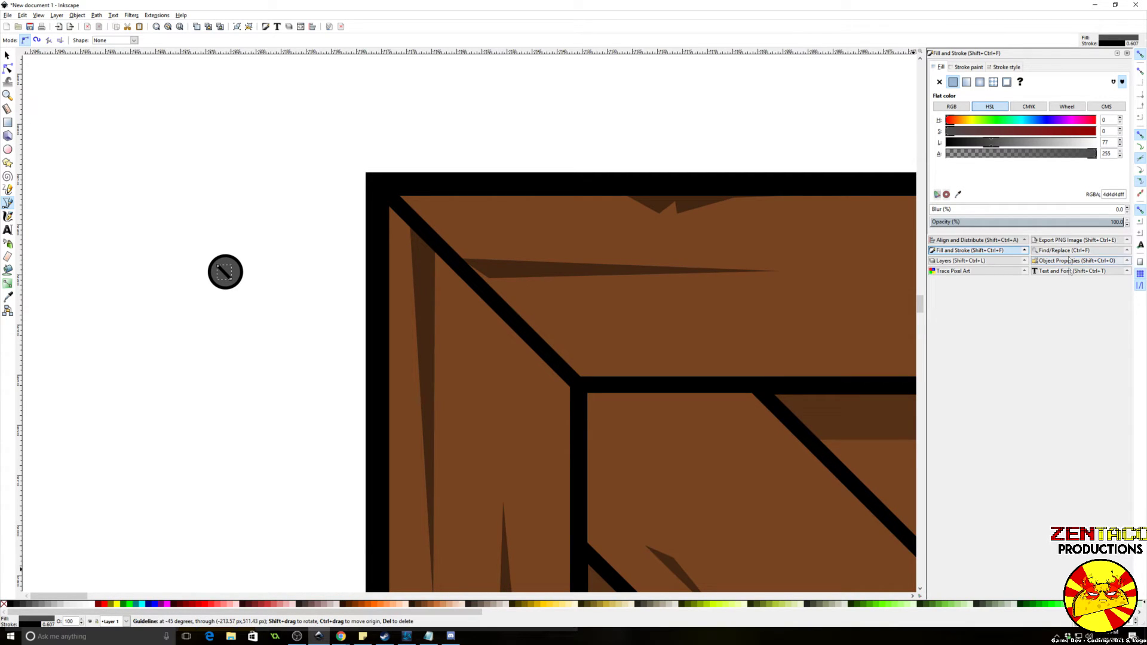
# Step: Lower the slot line's opacity to about 53%
pyautogui.moveTo(1075, 225); pyautogui.dragTo(1044, 226)
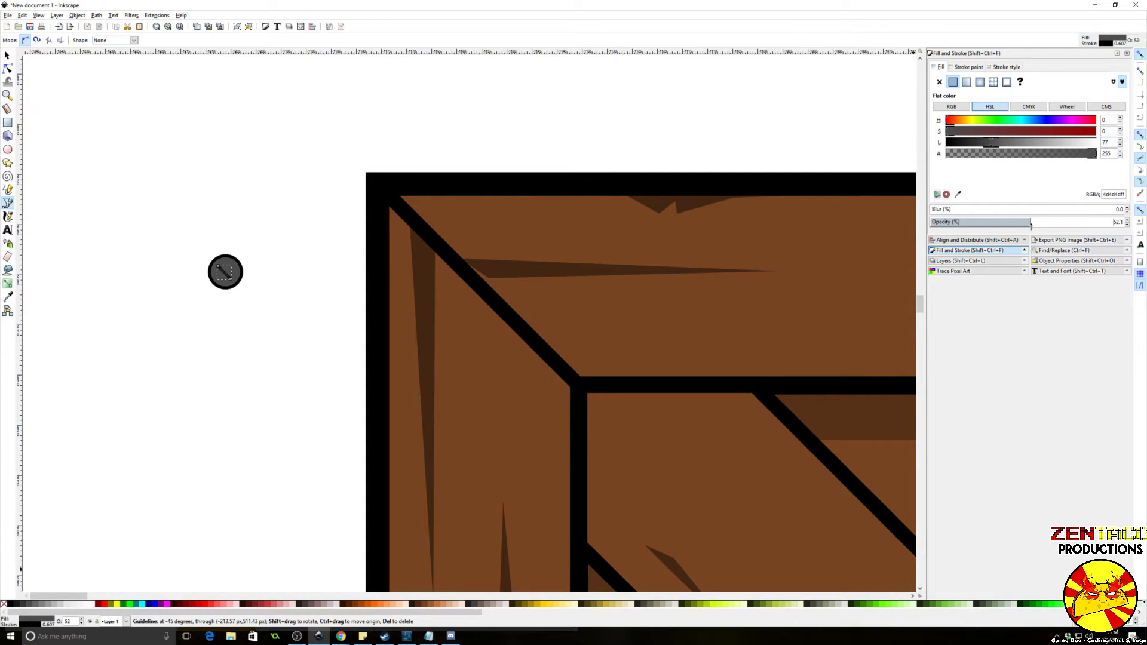
pyautogui.press('F1')
pyautogui.click(305, 397)
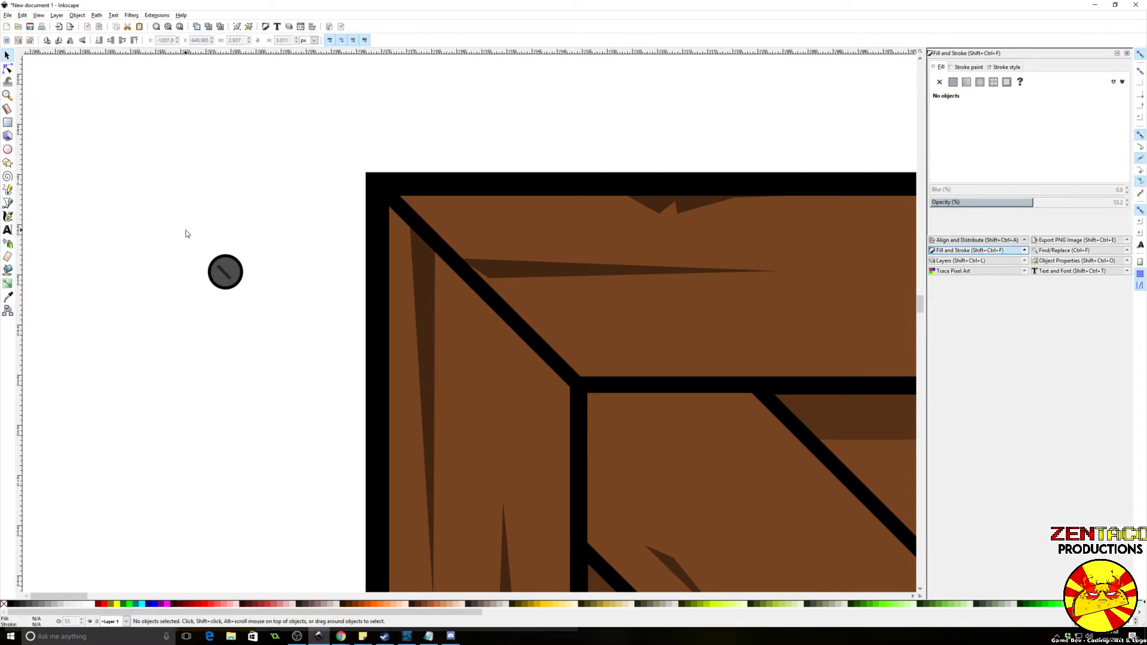
# Step: Centre the slot line and the circle on each other along both axes and group them as one screw
pyautogui.moveTo(185, 231); pyautogui.dragTo(282, 326)
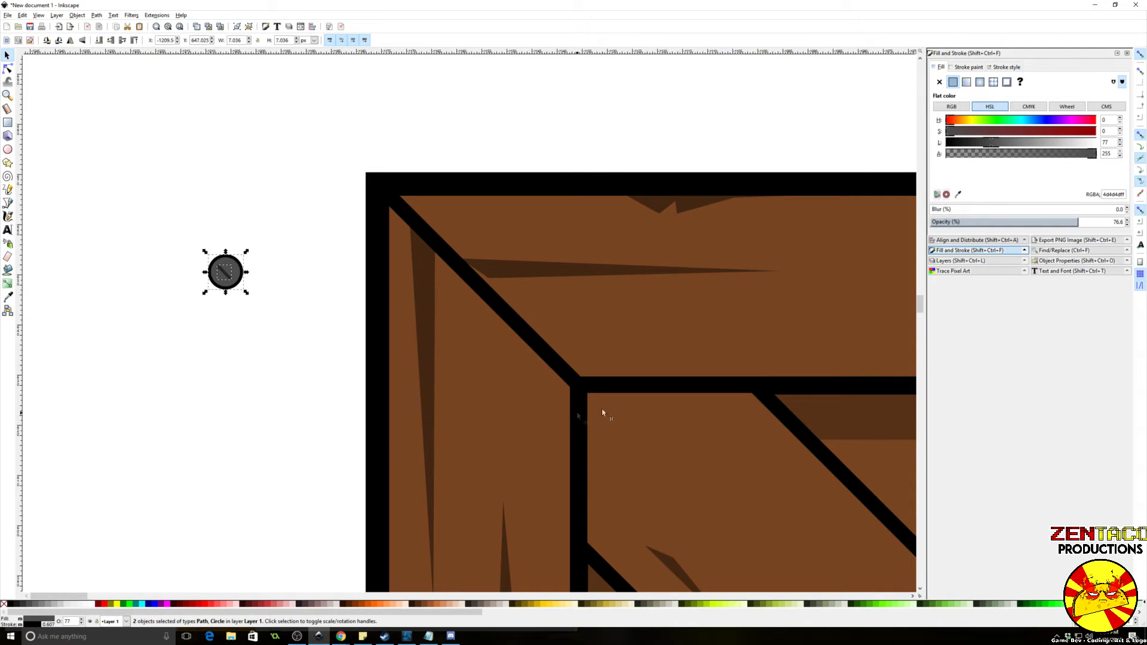
pyautogui.click(977, 240)
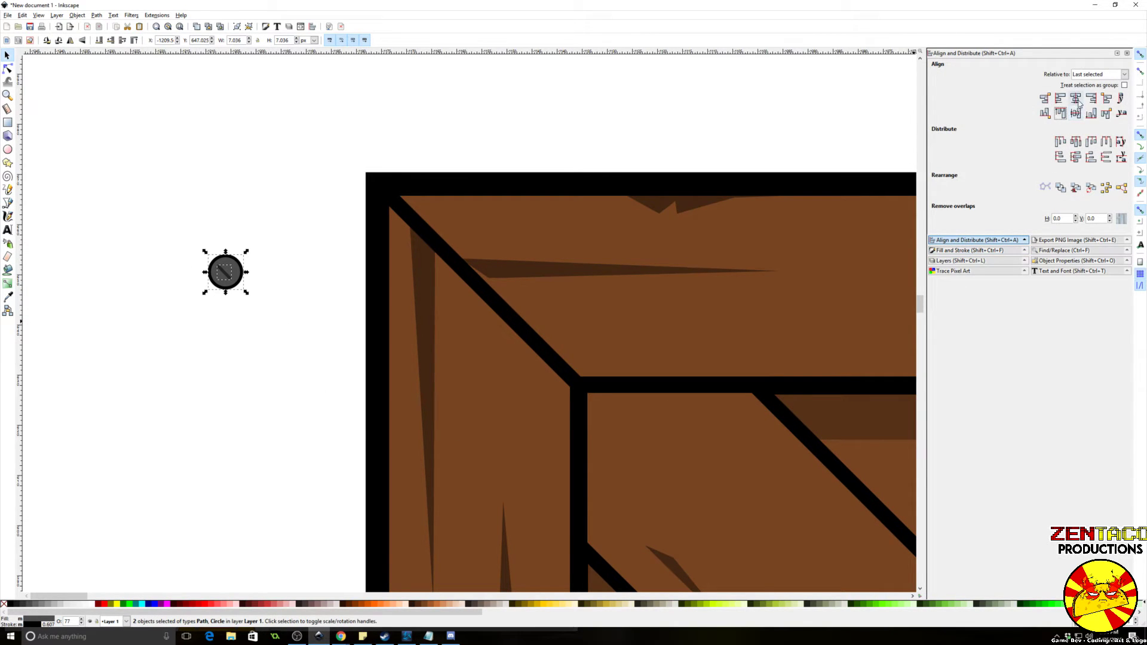
pyautogui.click(1076, 99)
pyautogui.click(1075, 115)
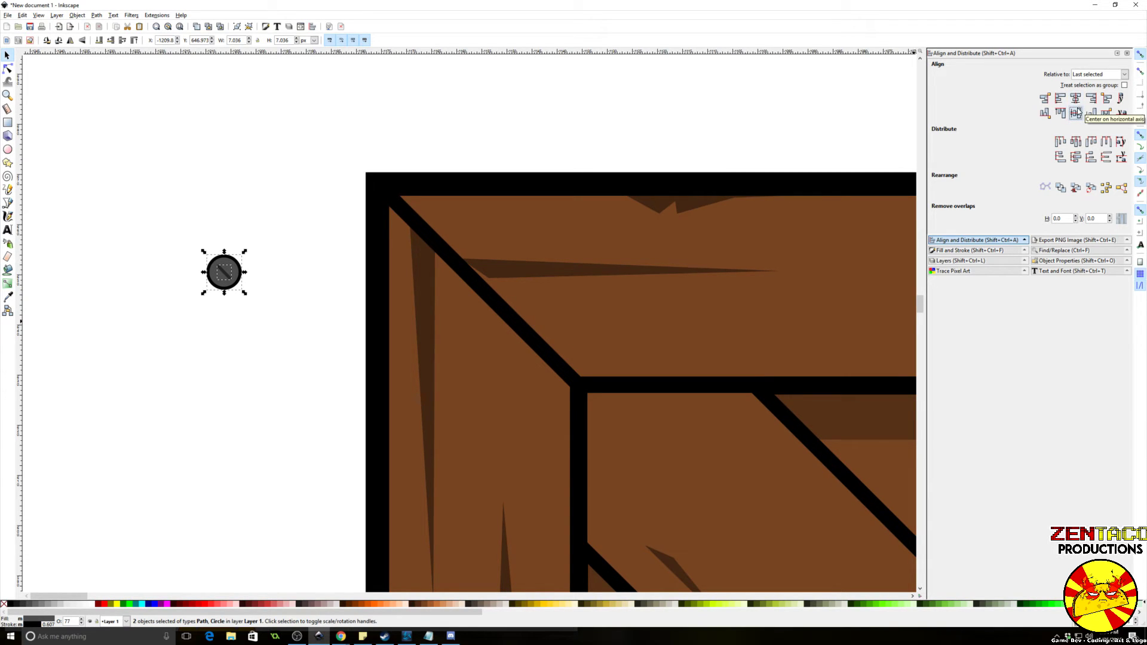
pyautogui.click(171, 239)
pyautogui.moveTo(172, 235); pyautogui.dragTo(184, 319)
pyautogui.hotkey('ctrl', 'g')
pyautogui.scroll(-1, 284, 345)
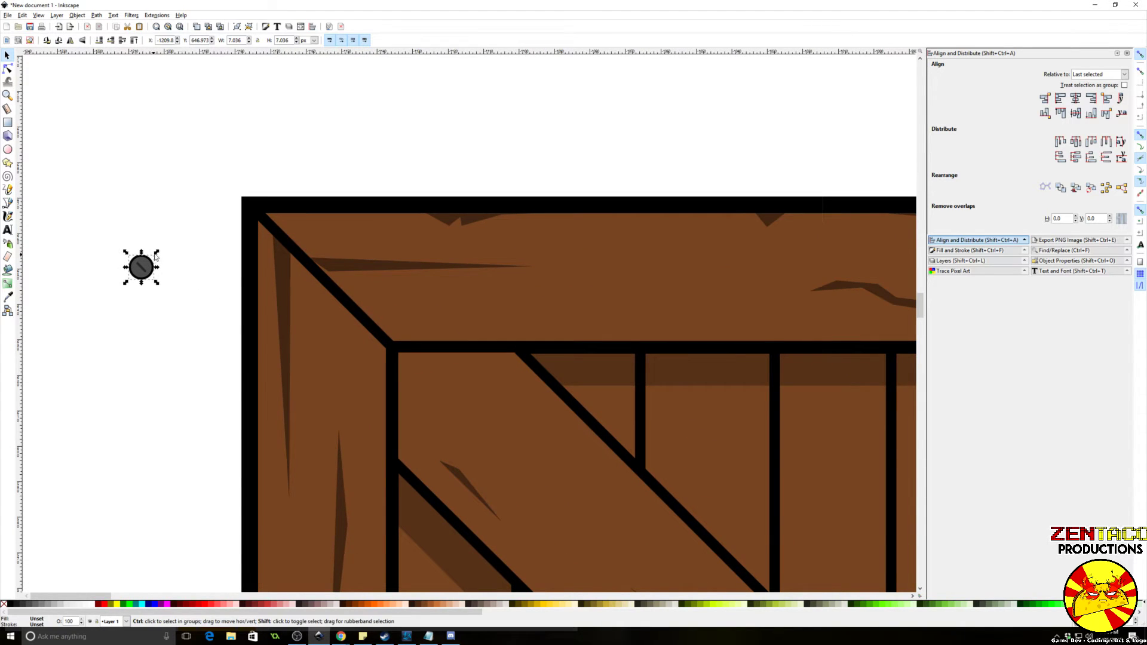
# Step: Place the screw, reduced in size, and a copy of it on the left frame board, near the outer and inner ends of the upper mitre
pyautogui.moveTo(157, 252); pyautogui.dragTo(321, 240)
pyautogui.press('less')
pyautogui.hotkey('ctrl', 'd')
pyautogui.click(358, 347)
pyautogui.hotkey('ctrl', 'z')
pyautogui.click(333, 344)
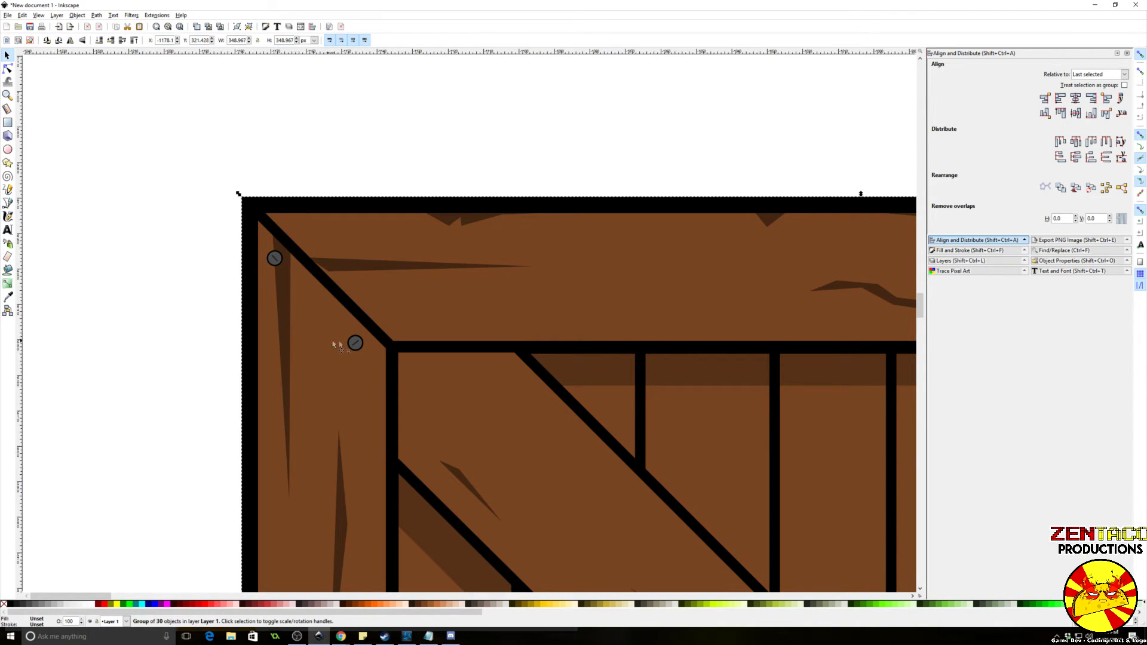
# Step: Place two more screw copies on the top frame board, near the outer and inner ends of the upper-left mitre
pyautogui.moveTo(354, 345); pyautogui.dragTo(306, 230)
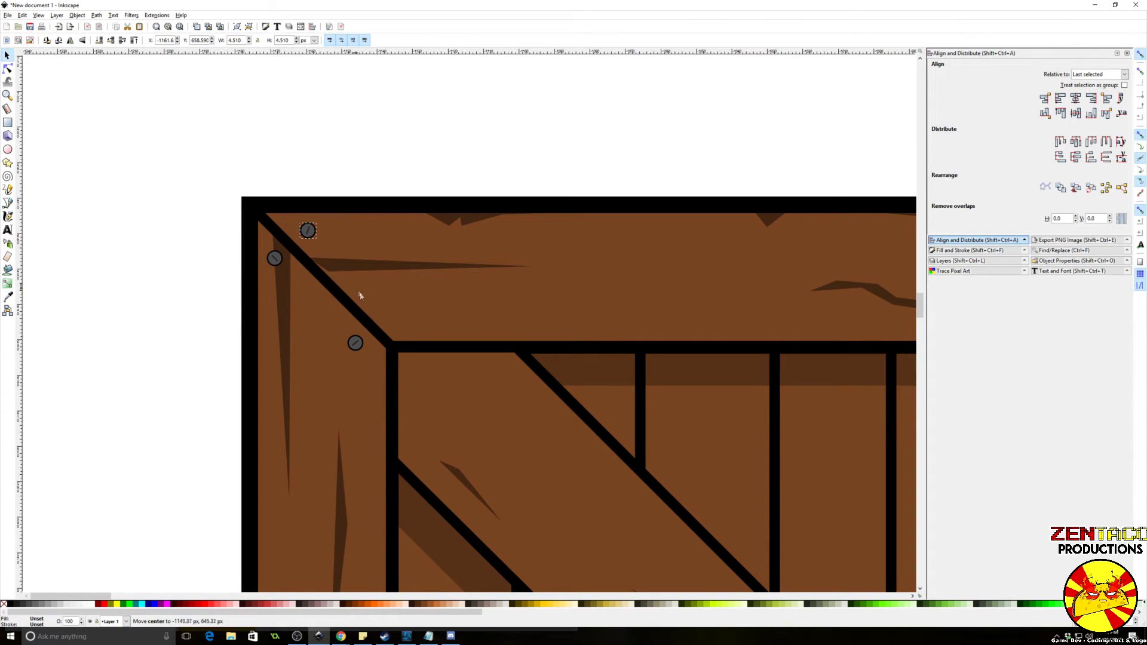
pyautogui.hotkey('ctrl', 'v')
pyautogui.moveTo(353, 274); pyautogui.dragTo(397, 316)
pyautogui.click(396, 316)
pyautogui.moveTo(390, 312); pyautogui.dragTo(397, 290)
pyautogui.press('Escape')
# Step: Copy the four upper-left screws, flip the copies horizontally and place them around the upper-right mitre joint
pyautogui.scroll(4, 407, 232)
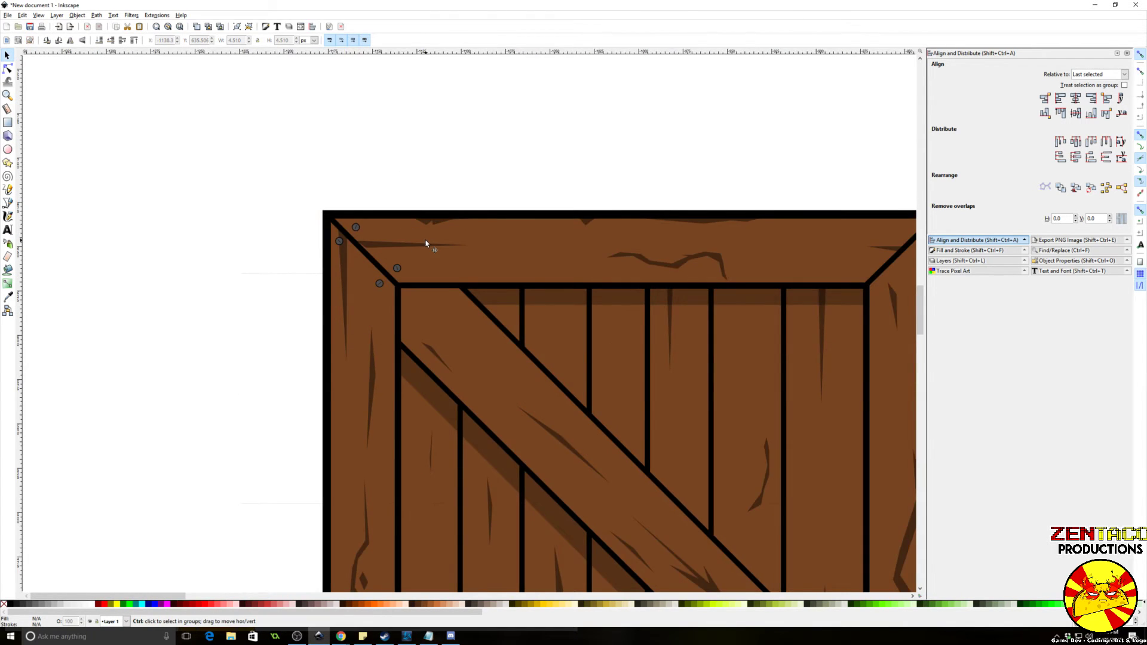
pyautogui.scroll(2, 406, 232)
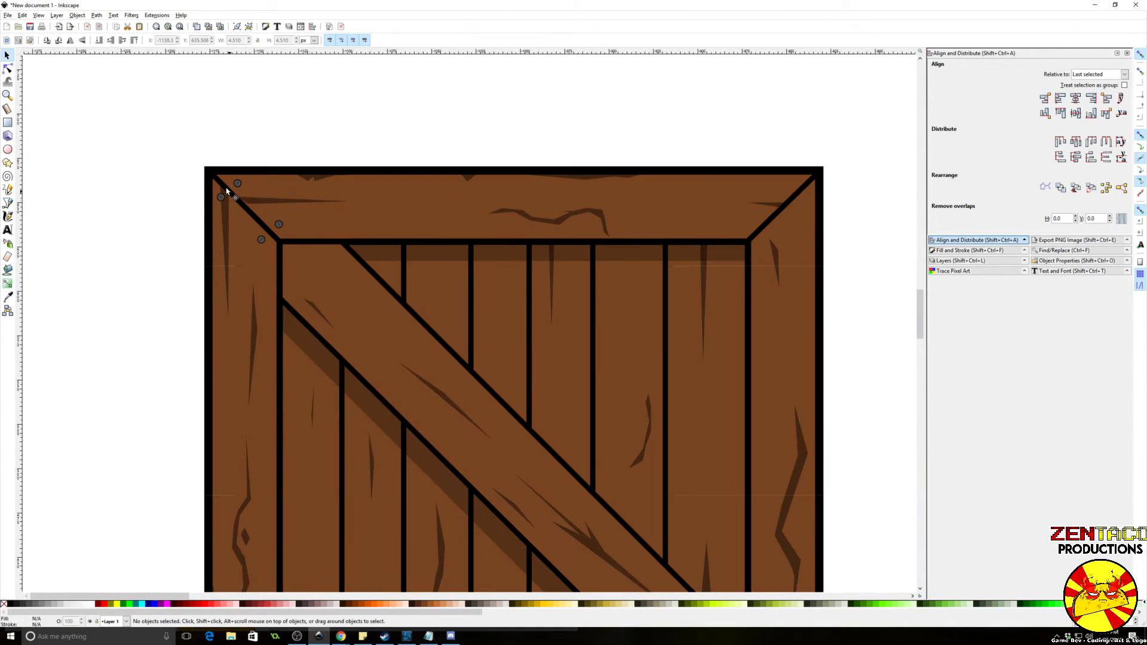
pyautogui.moveTo(180, 140); pyautogui.dragTo(302, 267)
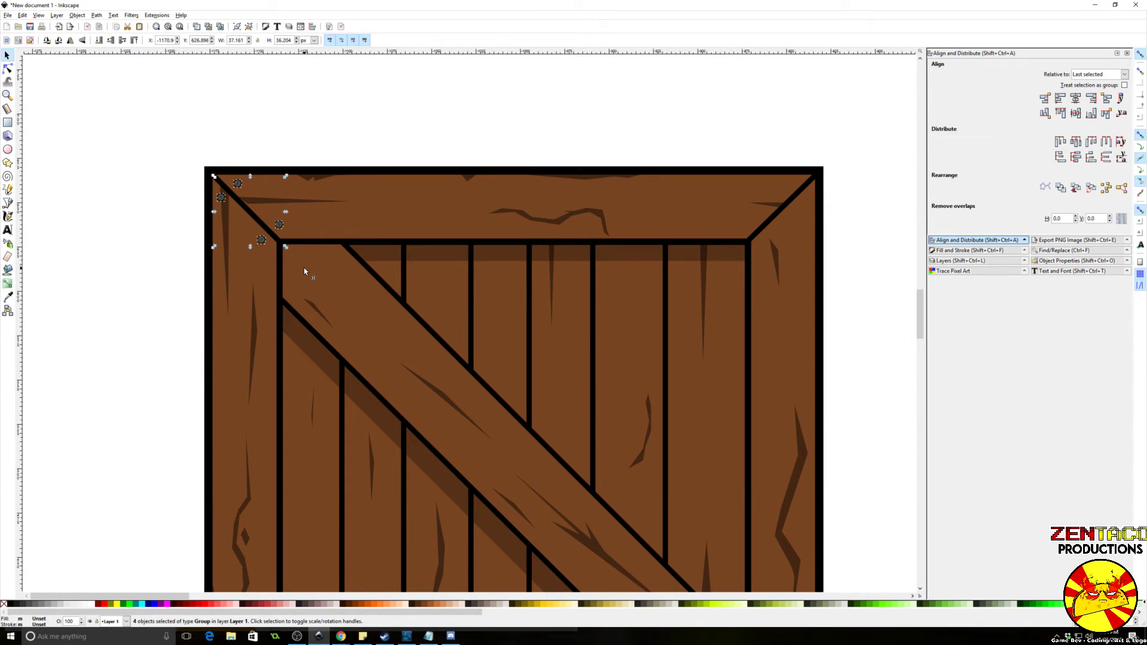
pyautogui.moveTo(281, 228); pyautogui.dragTo(798, 226)
pyautogui.press('h')
pyautogui.moveTo(747, 245); pyautogui.dragTo(773, 242)
pyautogui.moveTo(867, 239); pyautogui.dragTo(788, 139)
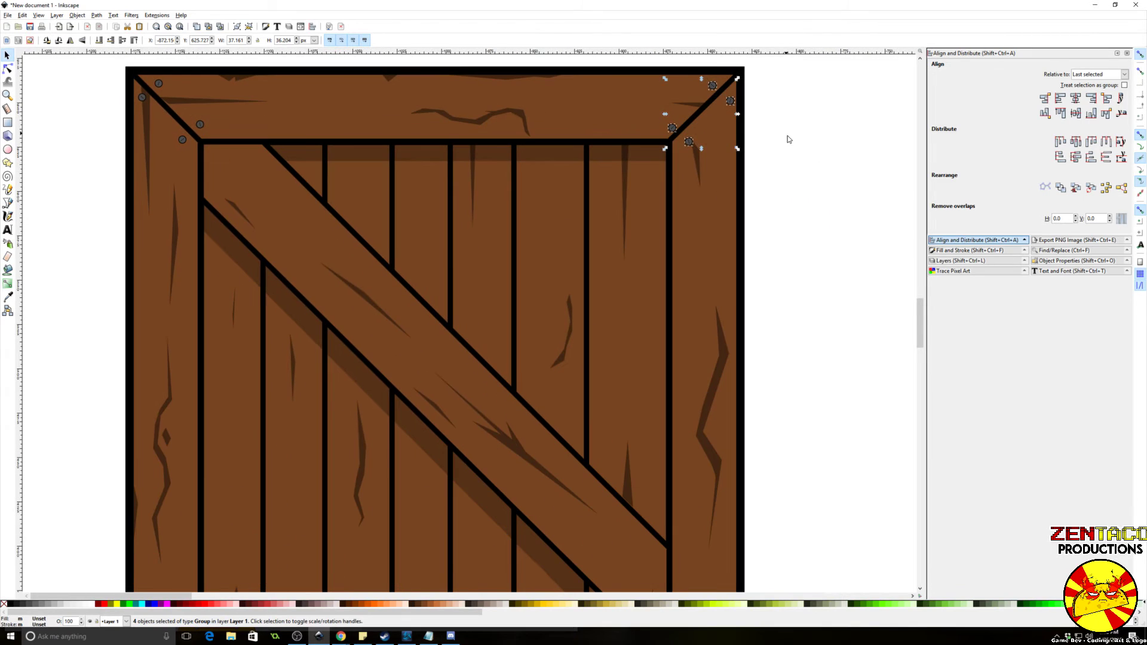
# Step: Copy the four upper-right screws to the lower-left mitre joint and fine-tune their position with snapping turned off
pyautogui.moveTo(690, 146); pyautogui.dragTo(689, 378)
pyautogui.moveTo(692, 384); pyautogui.dragTo(154, 496)
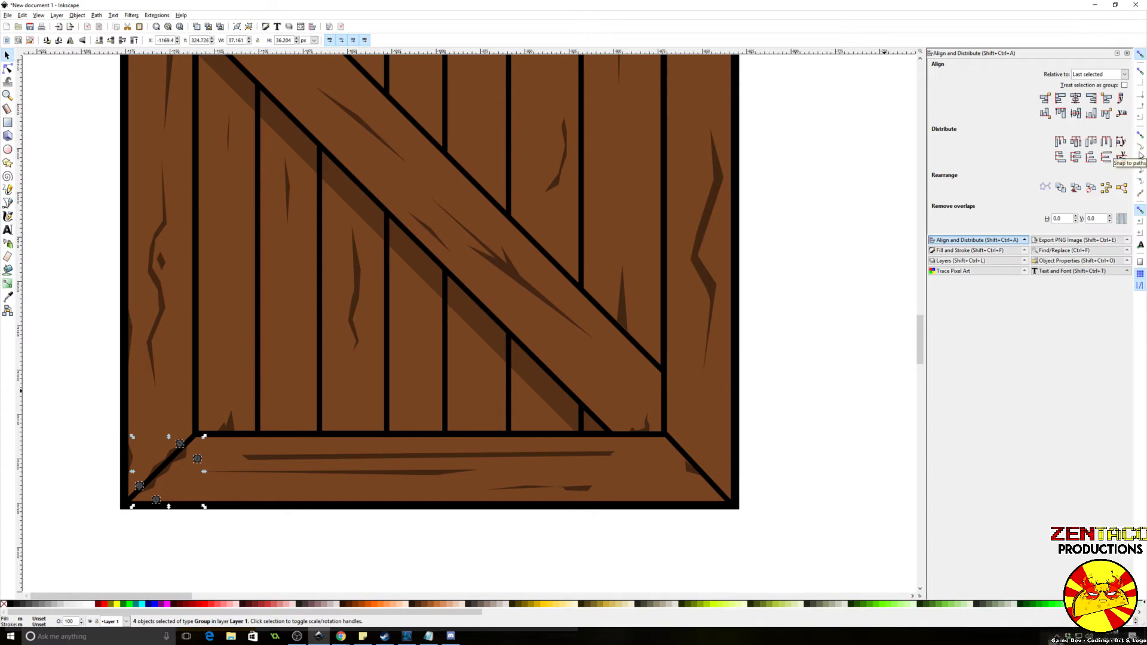
pyautogui.click(1141, 54)
pyautogui.moveTo(197, 457); pyautogui.dragTo(195, 449)
# Step: Duplicate the four lower-left screws, flip the copies horizontally and place them around the lower-right mitre joint
pyautogui.hotkey('ctrl', 'd')
pyautogui.press('h')
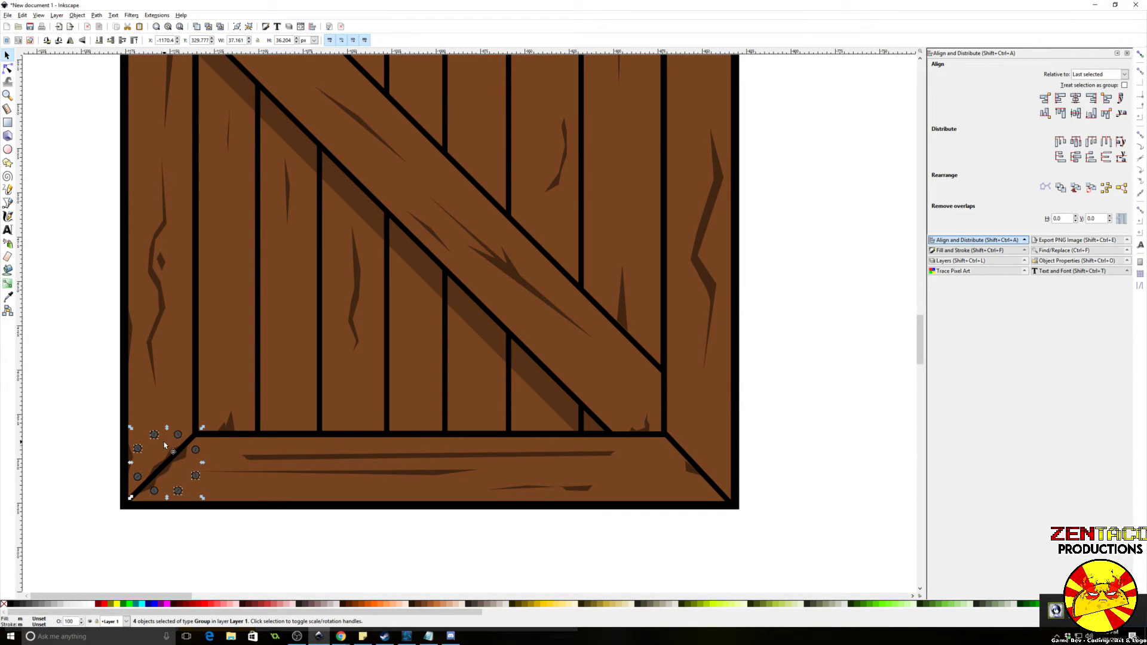
pyautogui.moveTo(156, 435); pyautogui.dragTo(687, 438)
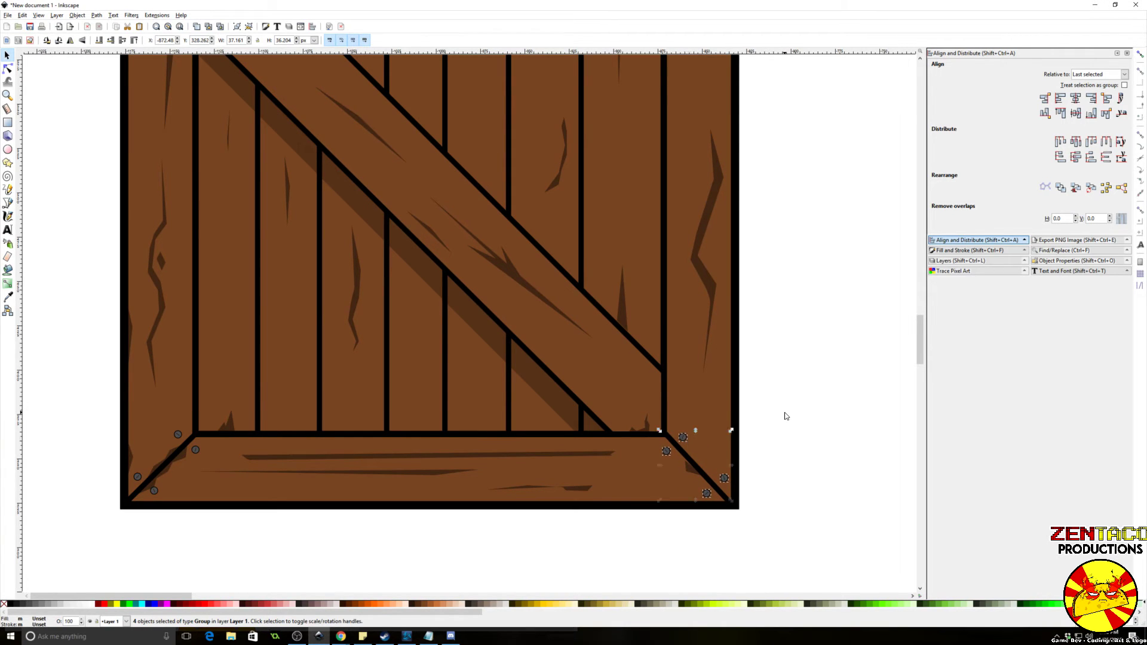
# Step: Inspect the whole crate and its lower corners to check the placement of the screws around the mitre joints
pyautogui.click(785, 414)
pyautogui.scroll(-3, 778, 413)
pyautogui.moveTo(787, 382); pyautogui.dragTo(772, 379)
pyautogui.hscroll(1, 772, 379)
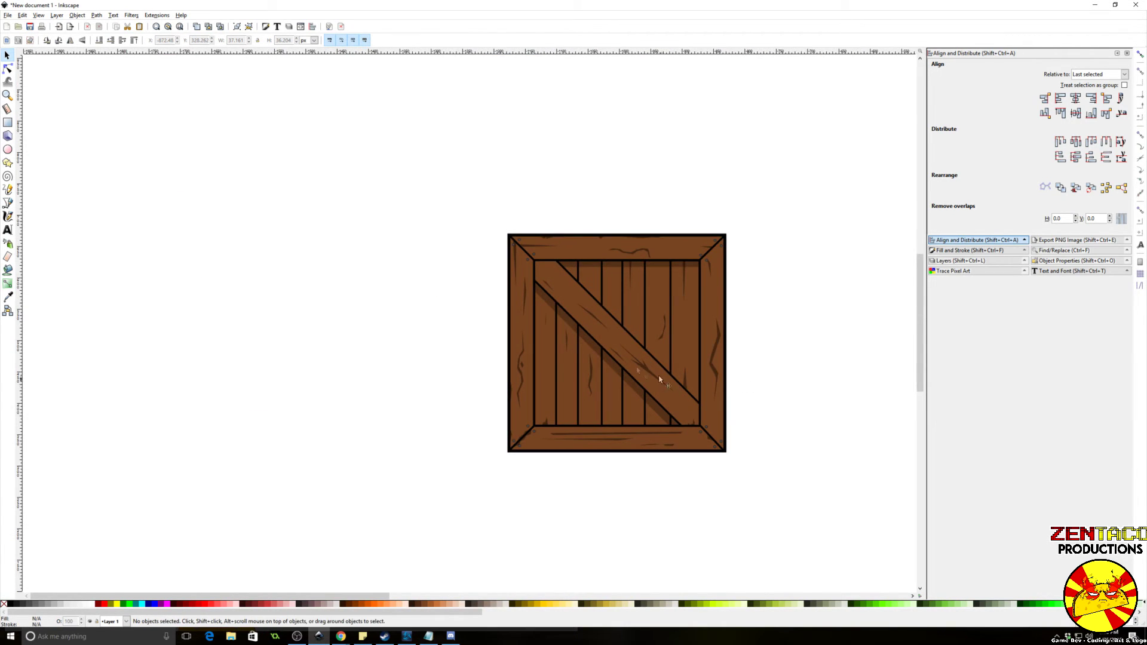
pyautogui.moveTo(452, 190); pyautogui.dragTo(840, 506)
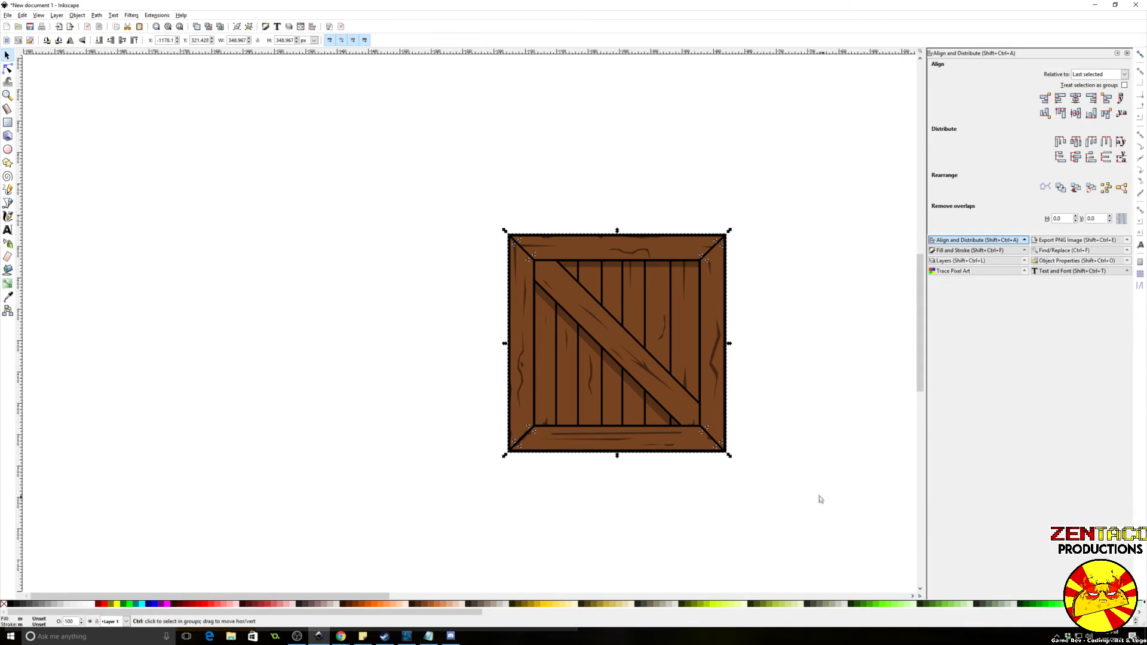
pyautogui.scroll(2, 819, 474)
pyautogui.click(747, 415)
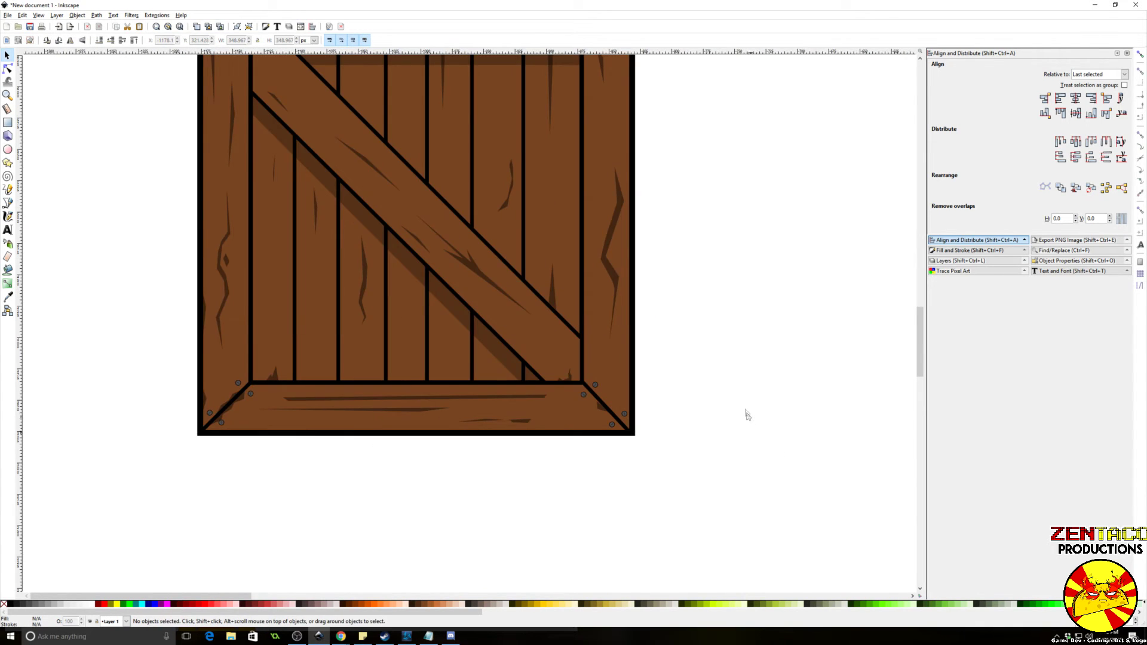
pyautogui.moveTo(740, 405); pyautogui.dragTo(805, 489)
pyautogui.scroll(-1, 770, 428)
pyautogui.scroll(1, 763, 425)
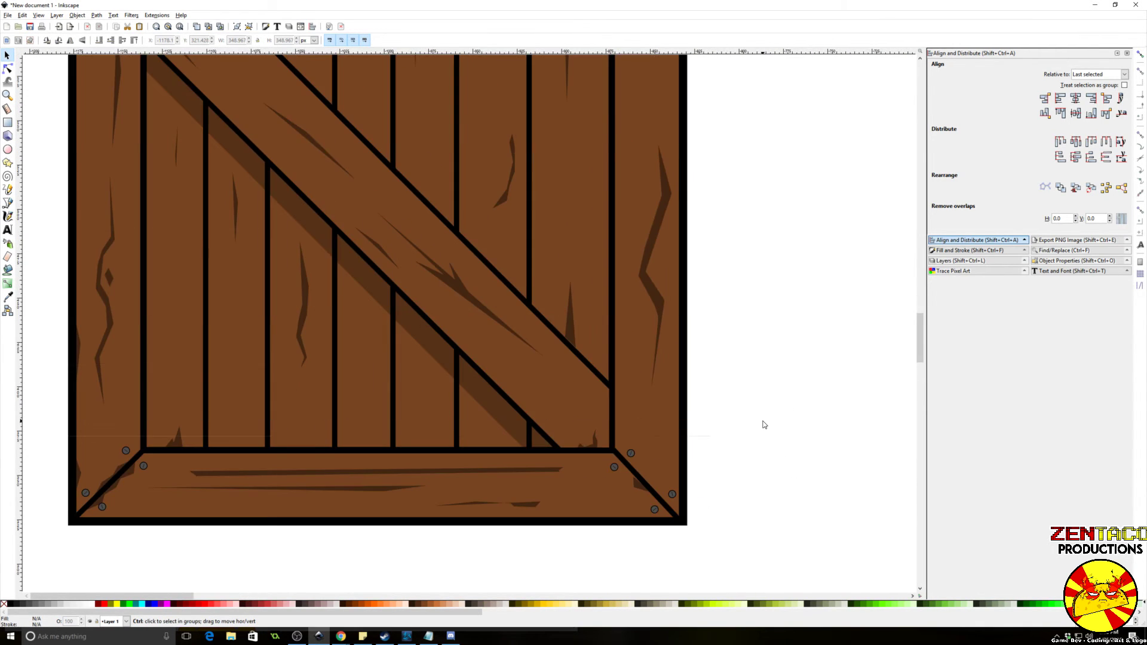
pyautogui.scroll(-1, 762, 424)
pyautogui.scroll(1, 206, 377)
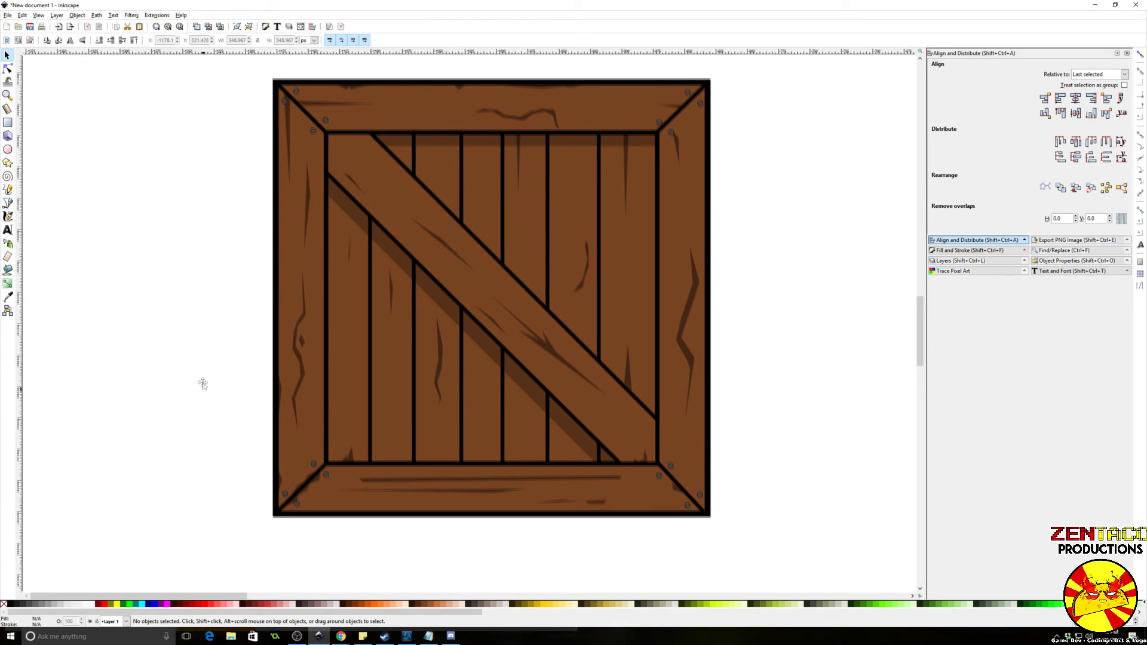
# Step: Draw a tiny black chip at the inner end of the upper-left mitre with the Pen tool and set its opacity to 100%
pyautogui.click(9, 204)
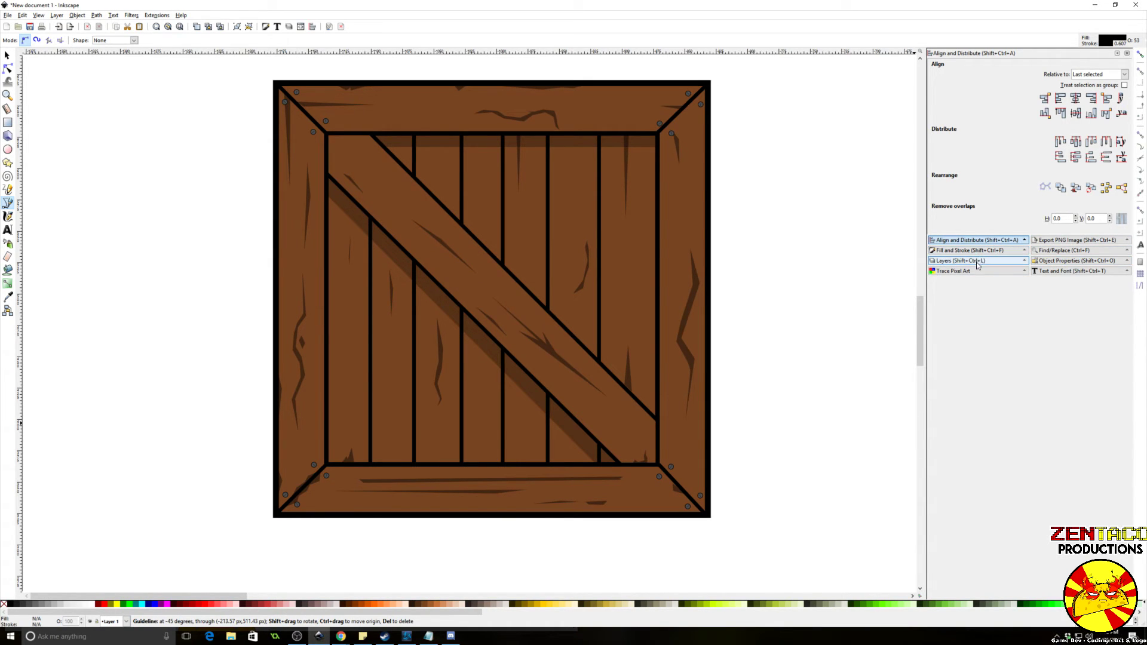
pyautogui.click(1014, 250)
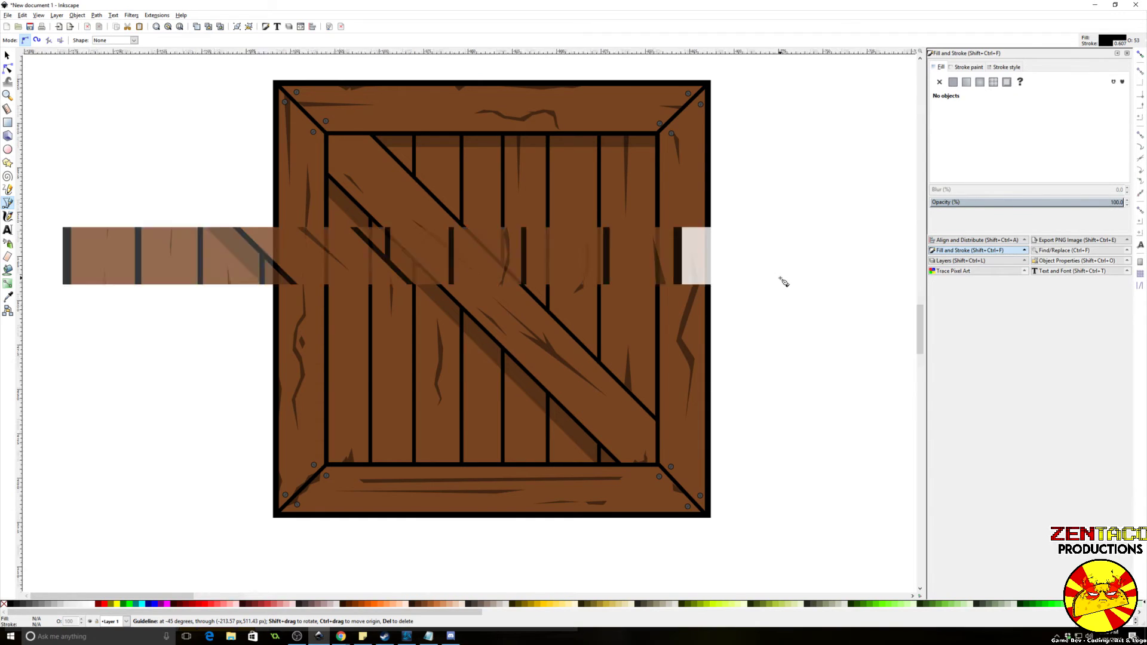
pyautogui.scroll(1, 781, 281)
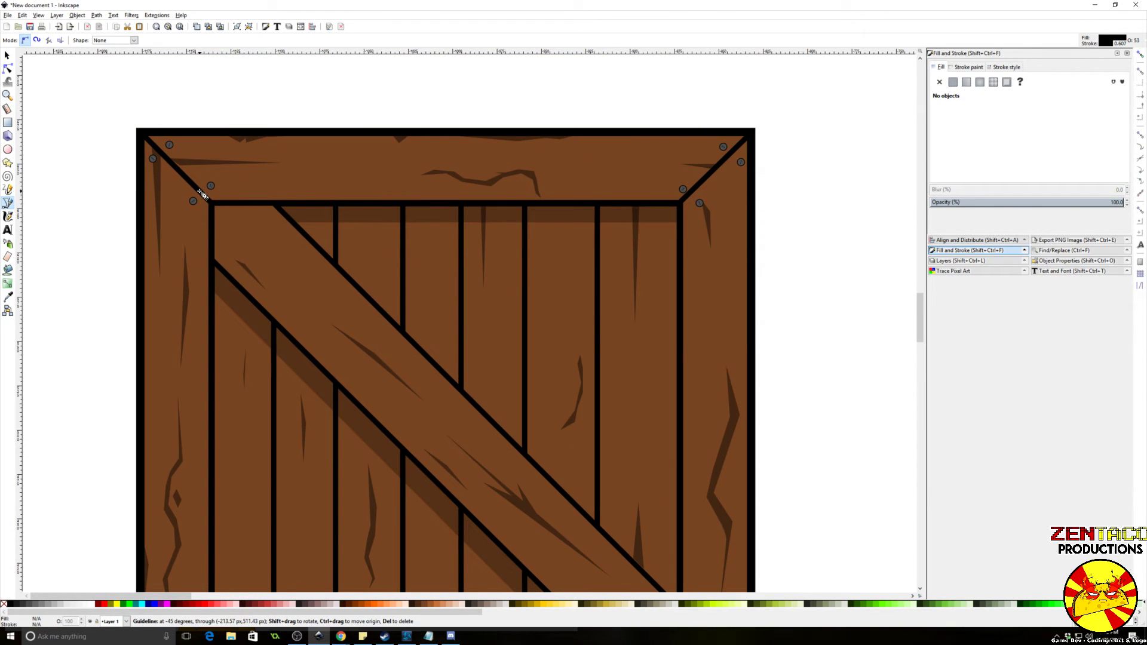
pyautogui.click(209, 196)
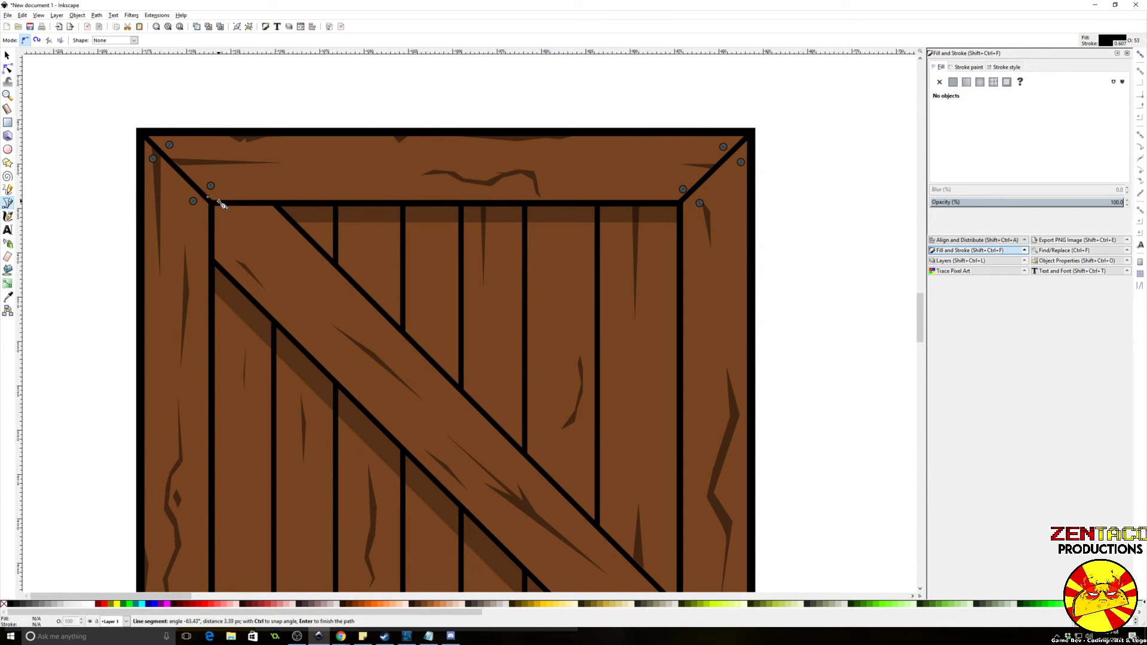
pyautogui.click(209, 198)
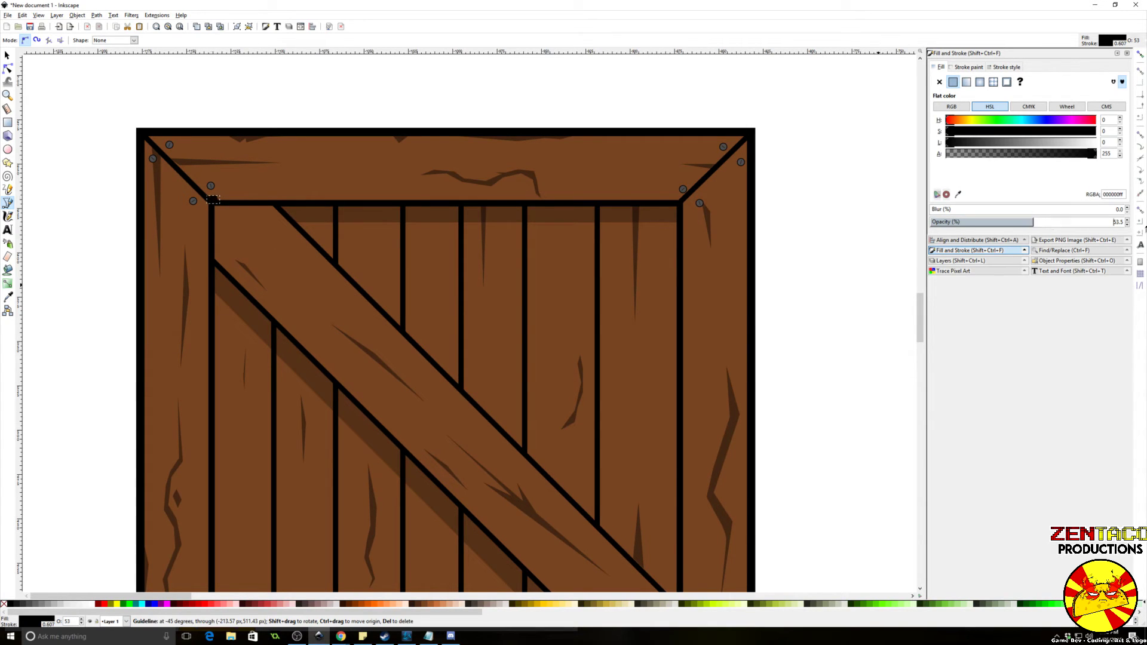
pyautogui.moveTo(1145, 228); pyautogui.dragTo(1145, 227)
# Step: Draw a small black notch on the top board's outer edge and a narrow black spike hanging from its inner edge over the planks
pyautogui.click(358, 135)
pyautogui.click(364, 142)
pyautogui.click(368, 136)
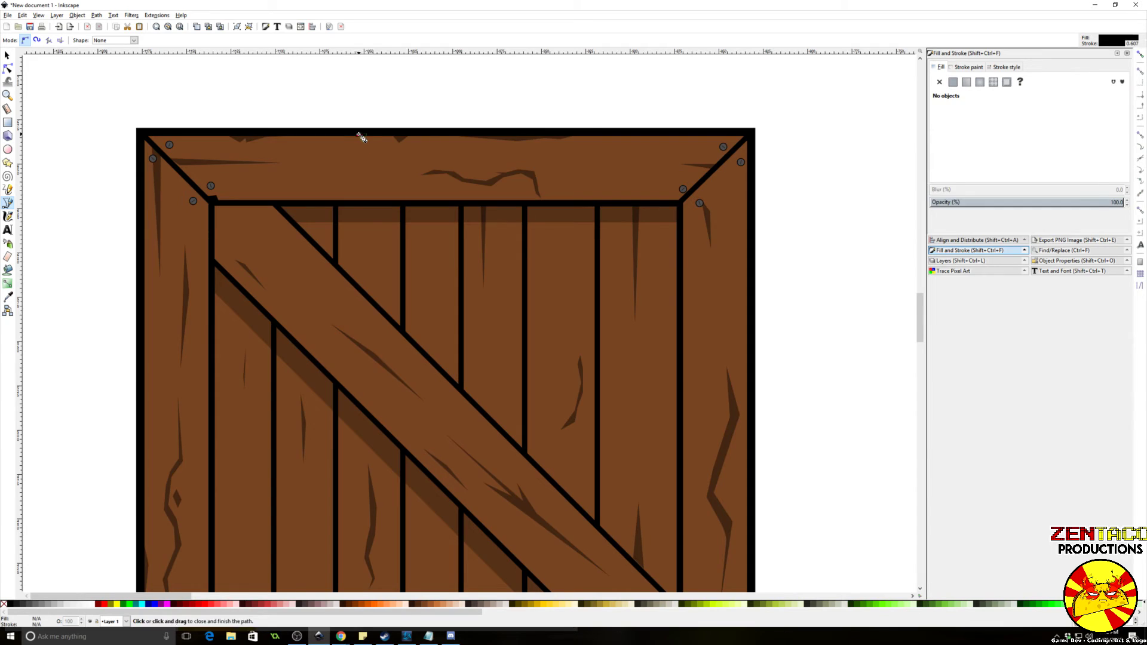
pyautogui.click(358, 136)
pyautogui.moveTo(529, 236); pyautogui.dragTo(487, 190)
pyautogui.click(505, 158)
pyautogui.click(506, 188)
pyautogui.click(510, 157)
pyautogui.click(506, 158)
# Step: Draw a long, jagged black gap along the left side of the rightmost plank divider, above the brace
pyautogui.moveTo(551, 246); pyautogui.dragTo(516, 168)
pyautogui.click(518, 172)
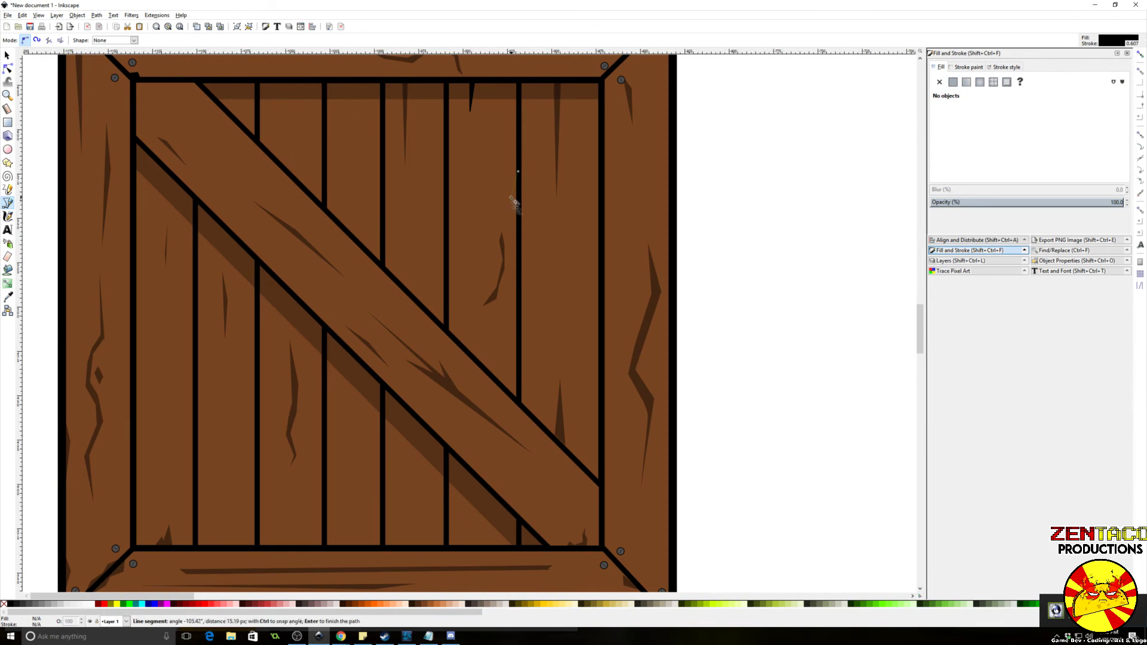
pyautogui.click(511, 196)
pyautogui.click(514, 214)
pyautogui.click(512, 264)
pyautogui.click(517, 294)
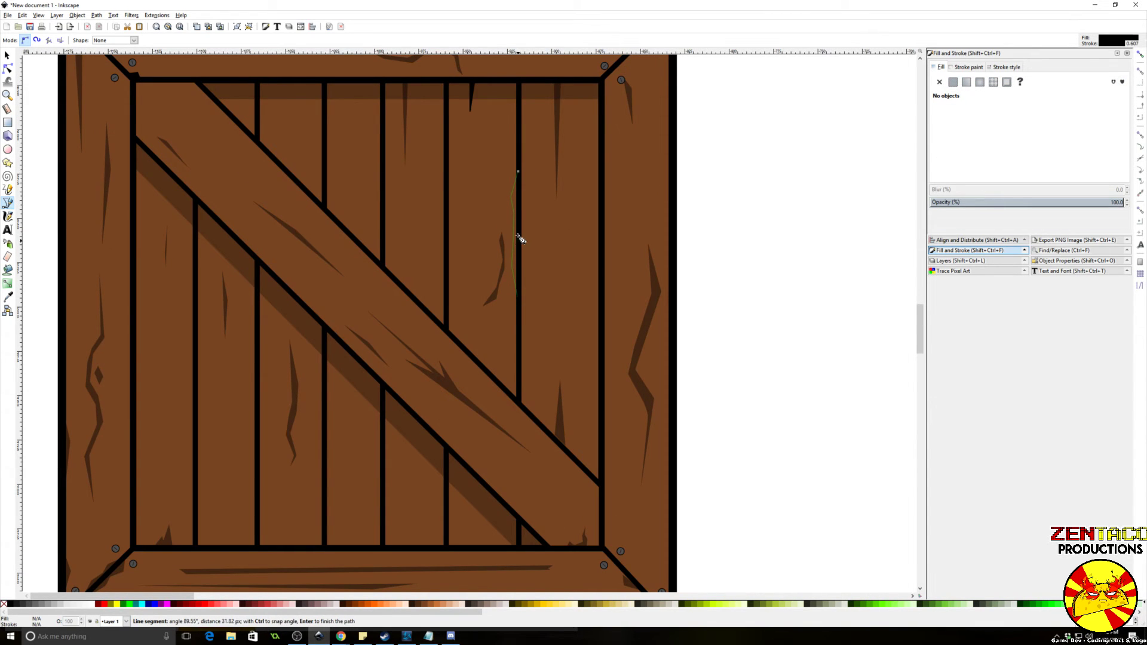
pyautogui.click(518, 173)
# Step: Add a small black chip on the brace's lower edge and a small black knot hole in the rightmost plank
pyautogui.scroll(-4, 526, 104)
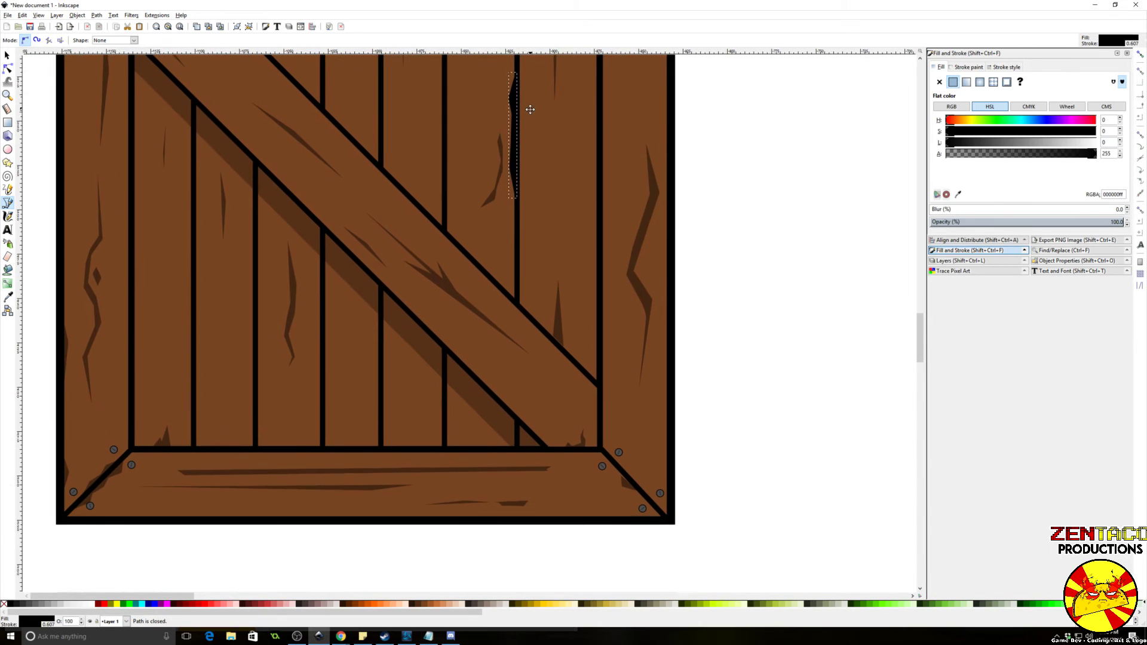
pyautogui.click(447, 362)
pyautogui.click(447, 362)
pyautogui.scroll(3, 547, 257)
pyautogui.click(548, 252)
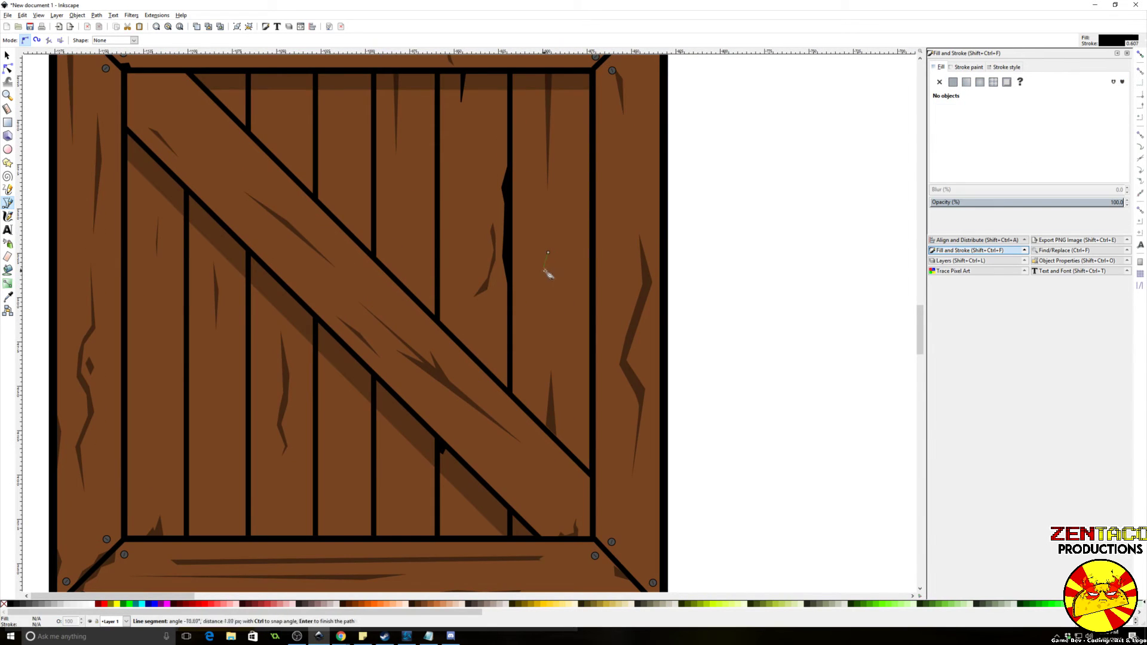
pyautogui.click(548, 253)
# Step: Draw a jagged black gash along the inner edge of the right frame board, above the brace's lower end
pyautogui.scroll(-2, 559, 281)
pyautogui.click(574, 264)
pyautogui.click(566, 285)
pyautogui.click(568, 323)
pyautogui.click(577, 331)
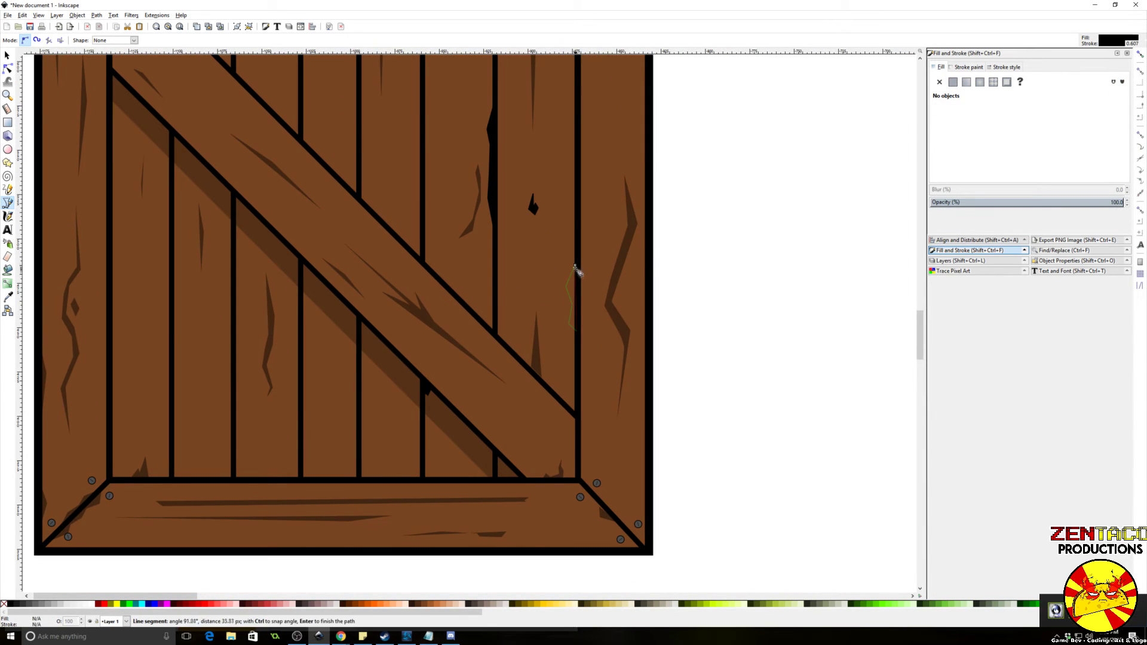
pyautogui.click(574, 265)
# Step: Draw a small black notch on the outer edge of the bottom frame board
pyautogui.scroll(-2, 583, 358)
pyautogui.moveTo(524, 482); pyautogui.dragTo(594, 446)
pyautogui.click(337, 459)
pyautogui.click(341, 464)
pyautogui.click(330, 463)
pyautogui.click(336, 460)
# Step: Draw black splintered chips at the feet of the two leftmost plank dividers, along the bottom board
pyautogui.click(304, 387)
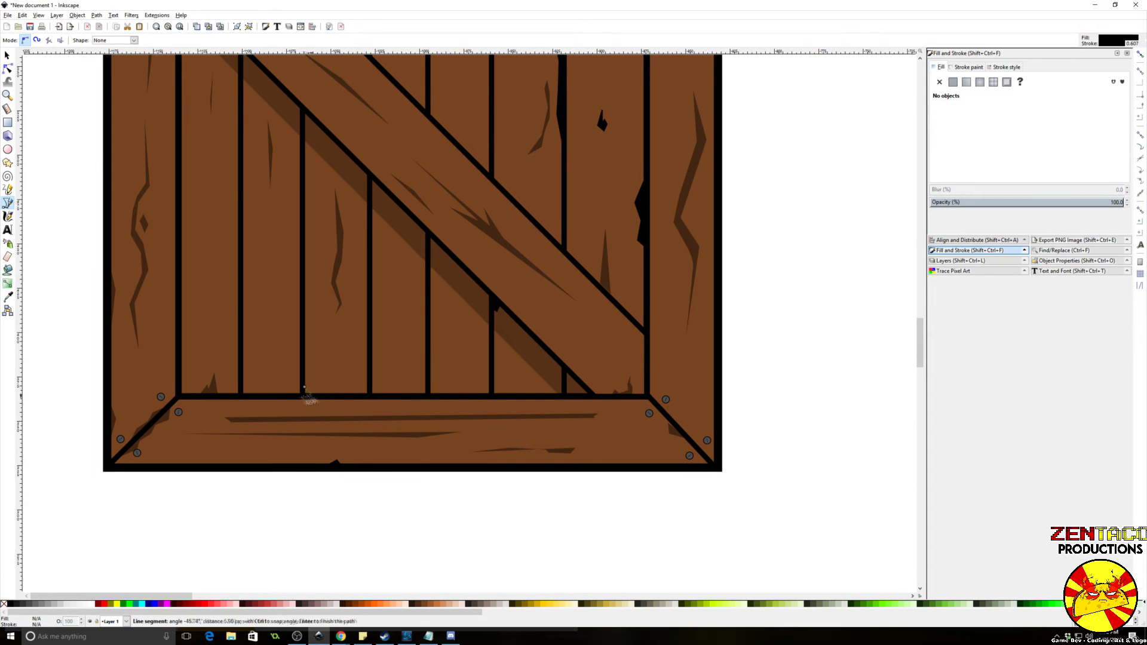
pyautogui.click(310, 394)
pyautogui.click(285, 396)
pyautogui.click(305, 390)
pyautogui.click(242, 380)
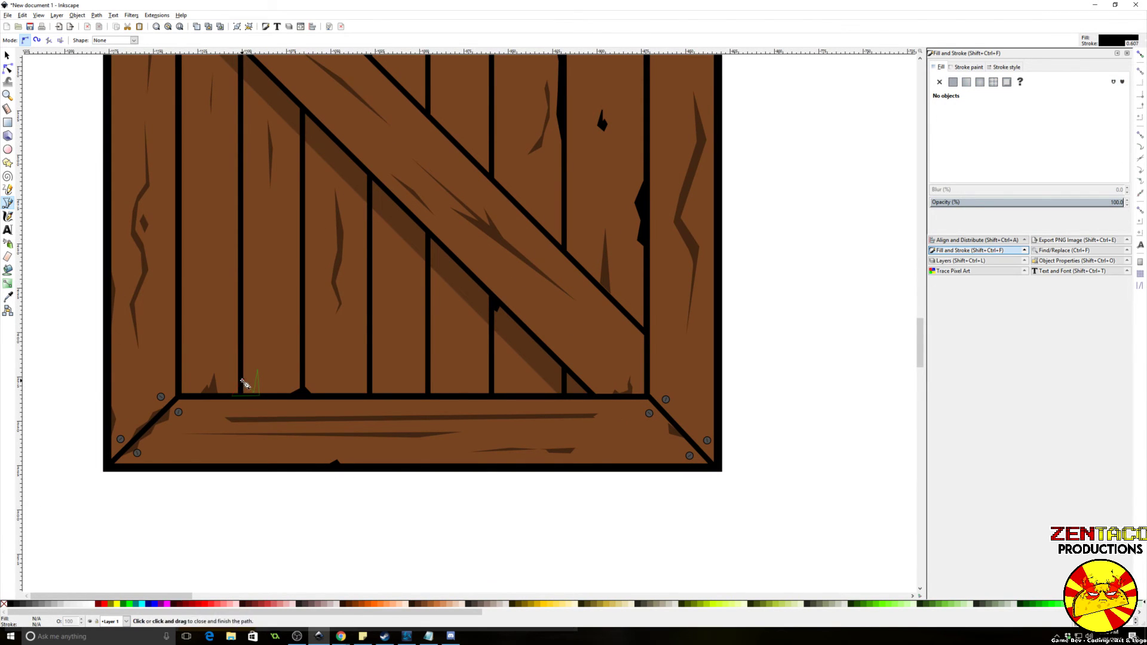
pyautogui.click(241, 380)
# Step: Draw a narrow black spike crack pointing down from the middle of the upper-left mitre line
pyautogui.scroll(-1, 281, 251)
pyautogui.scroll(1, 213, 142)
pyautogui.moveTo(213, 143); pyautogui.dragTo(312, 243)
pyautogui.click(311, 239)
pyautogui.click(311, 267)
pyautogui.click(317, 244)
pyautogui.click(311, 239)
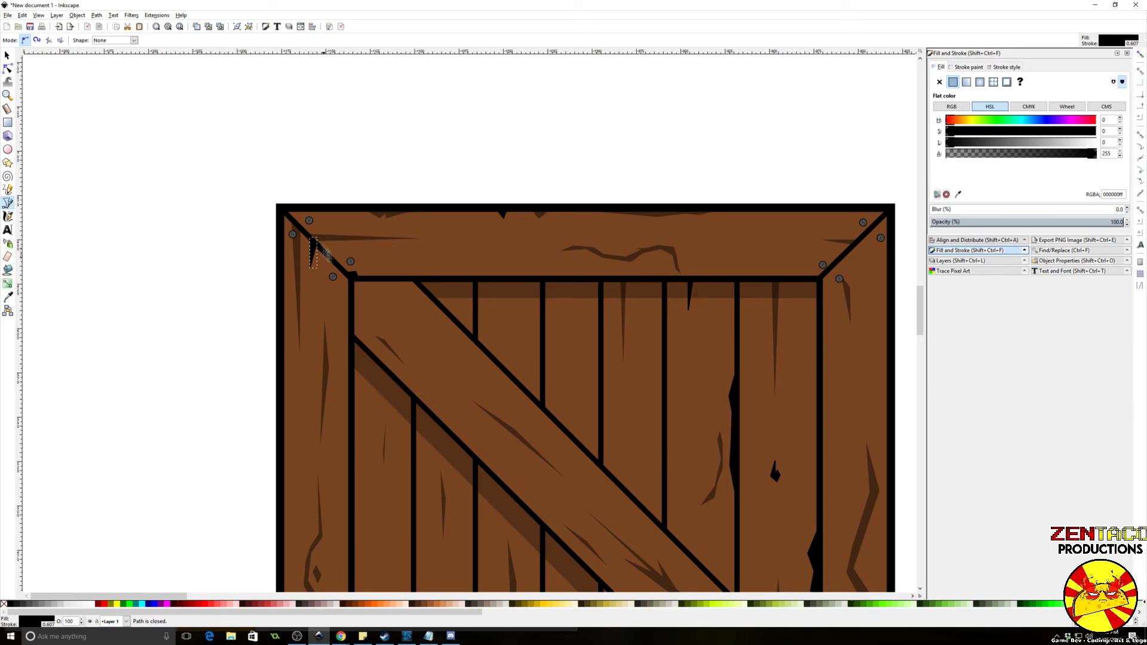
# Step: Add small black chips along the brace's lower edge and under the top board near its left end
pyautogui.scroll(-4, 418, 287)
pyautogui.hscroll(3, 418, 287)
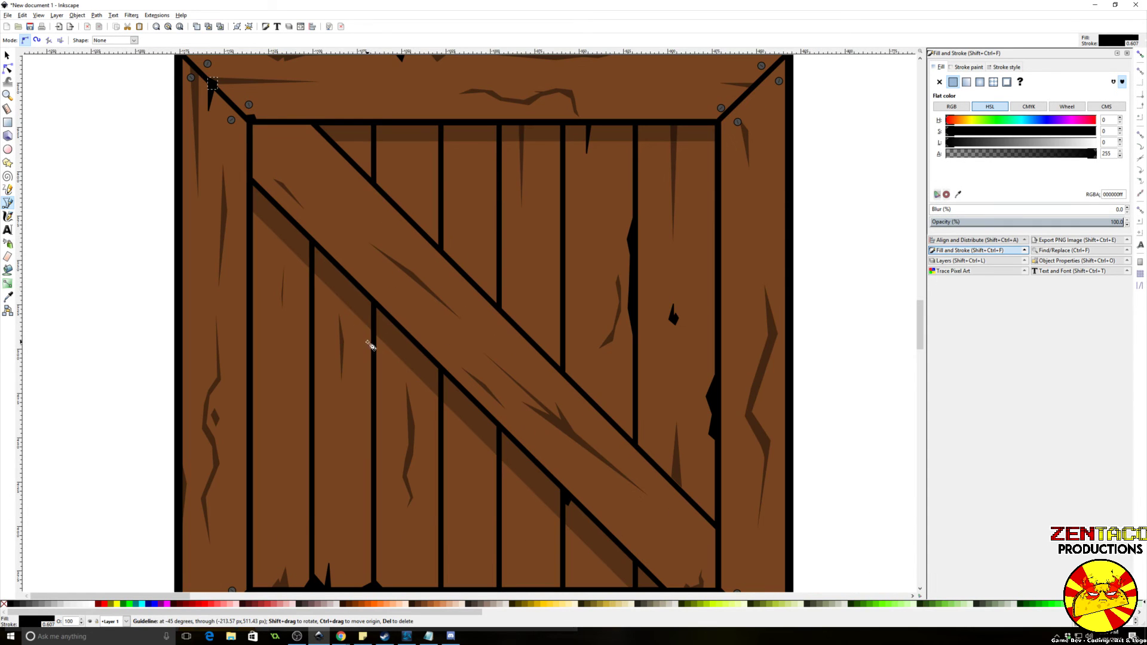
pyautogui.scroll(-2, 423, 390)
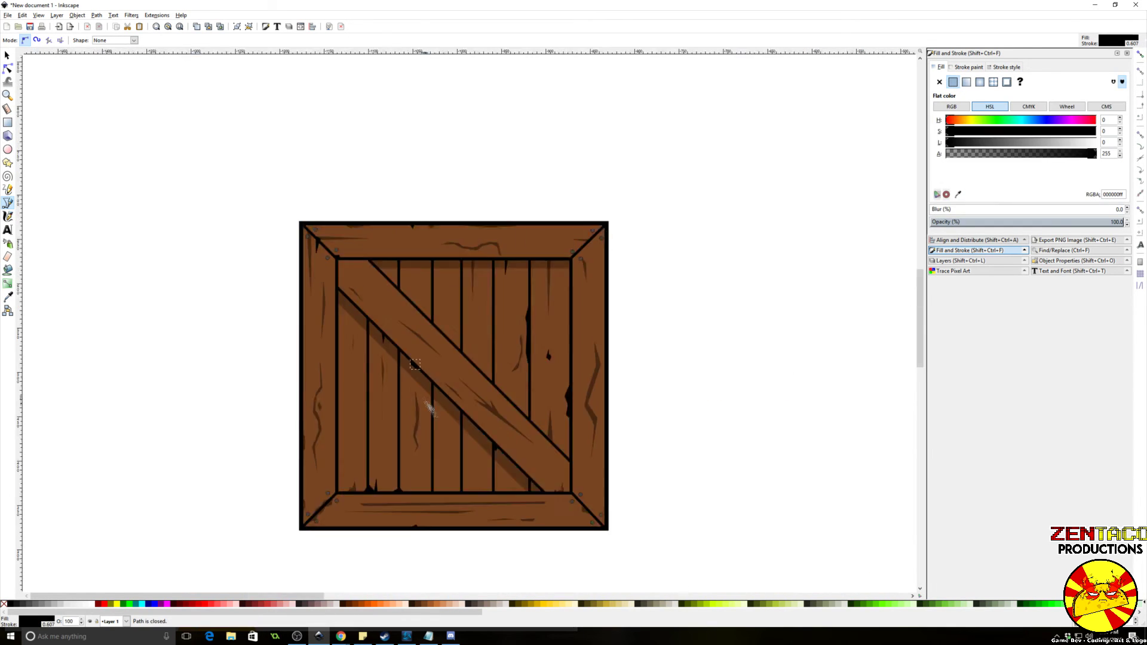
pyautogui.scroll(1, 442, 335)
pyautogui.click(435, 312)
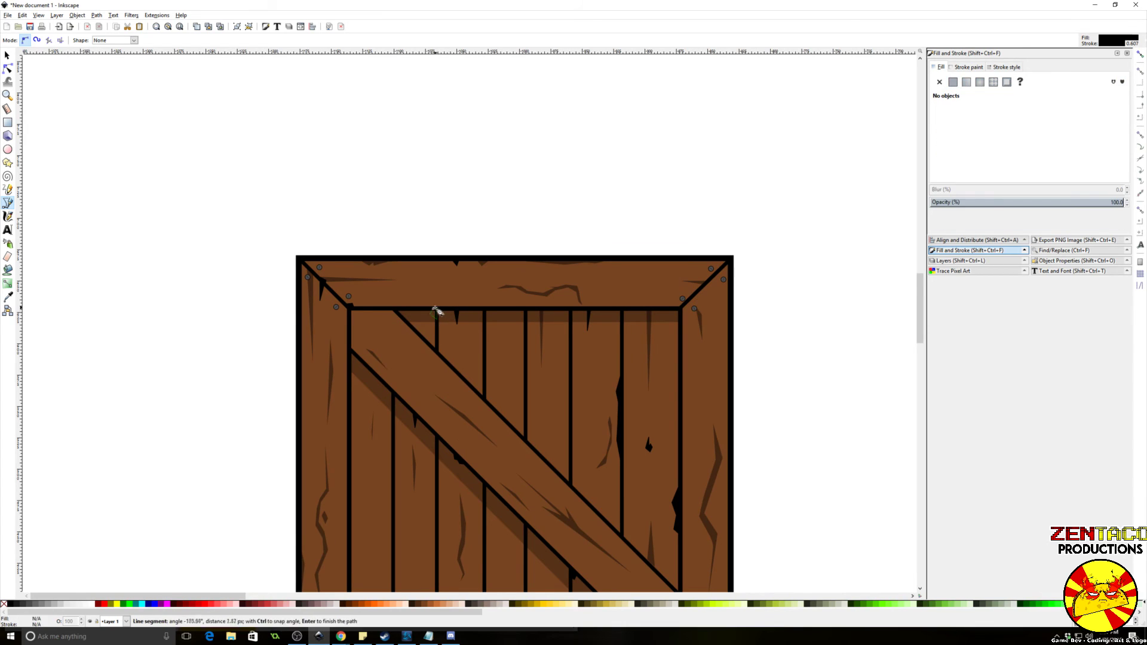
pyautogui.click(436, 309)
# Step: Draw a small black chip where the brace's lower edge meets the left frame board
pyautogui.scroll(-4, 393, 341)
pyautogui.click(337, 170)
pyautogui.click(330, 161)
pyautogui.click(329, 180)
pyautogui.click(337, 169)
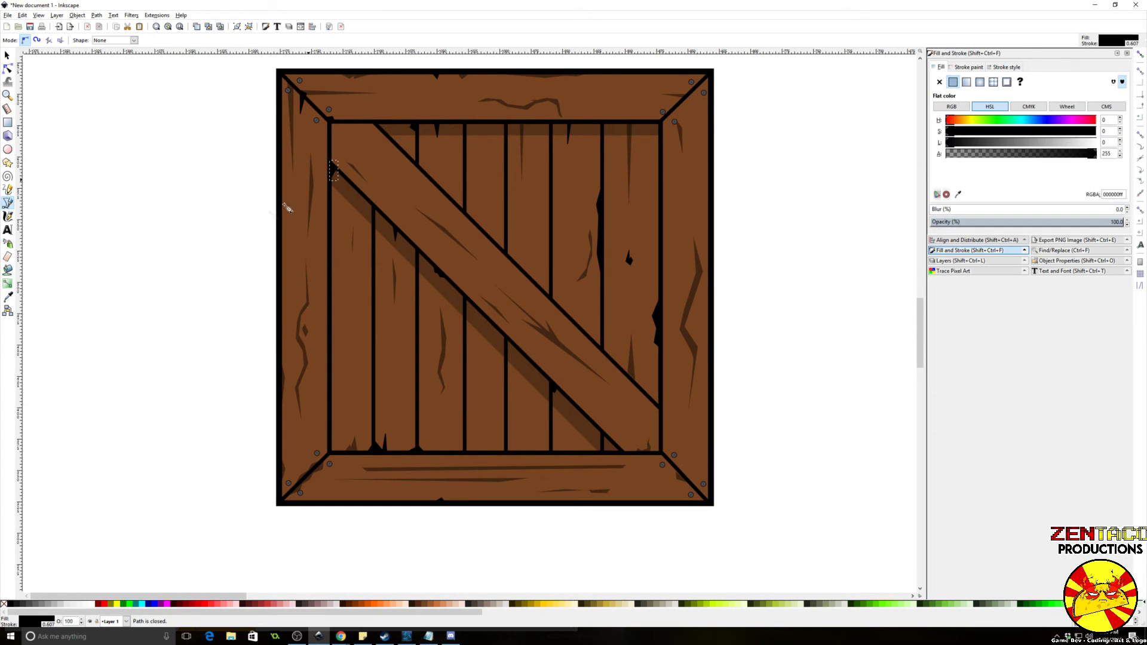
# Step: Select the complete crate with its cracks and screws and group it into one object
pyautogui.press('s')
pyautogui.click(241, 288)
pyautogui.scroll(-2, 241, 289)
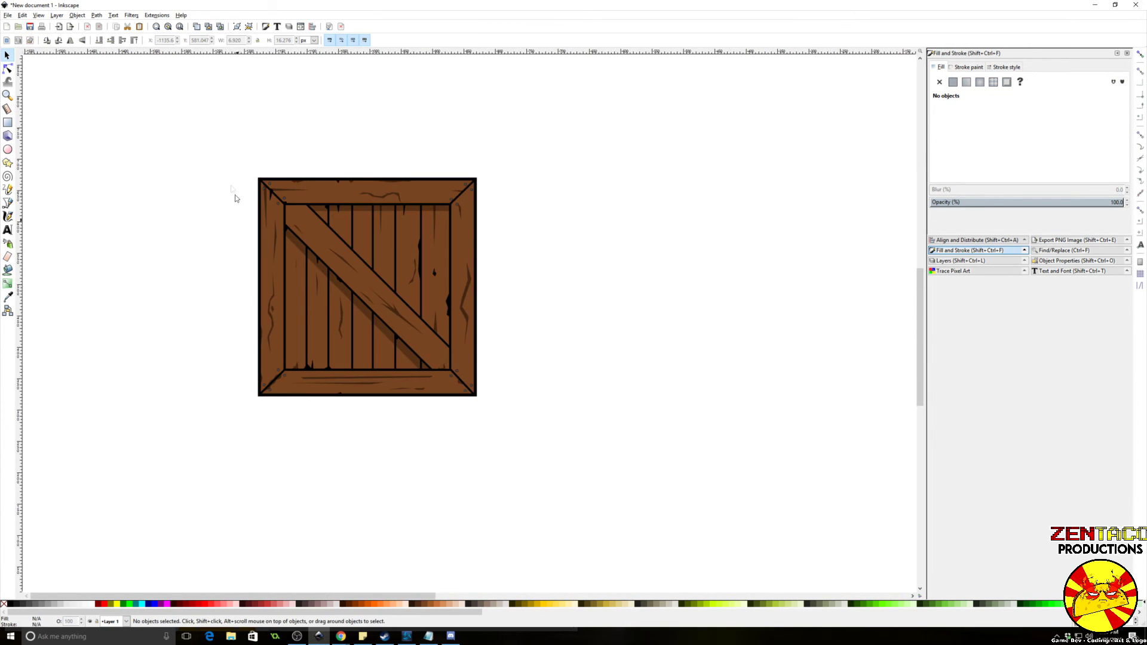
pyautogui.moveTo(225, 160); pyautogui.dragTo(662, 512)
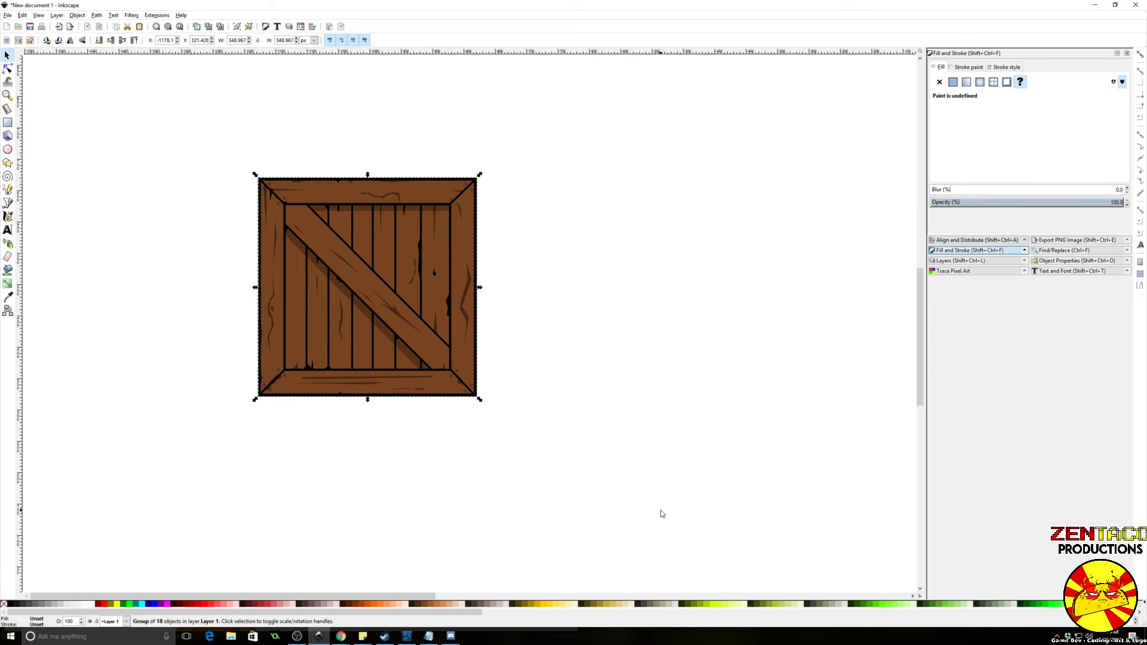
pyautogui.moveTo(404, 434); pyautogui.dragTo(425, 455)
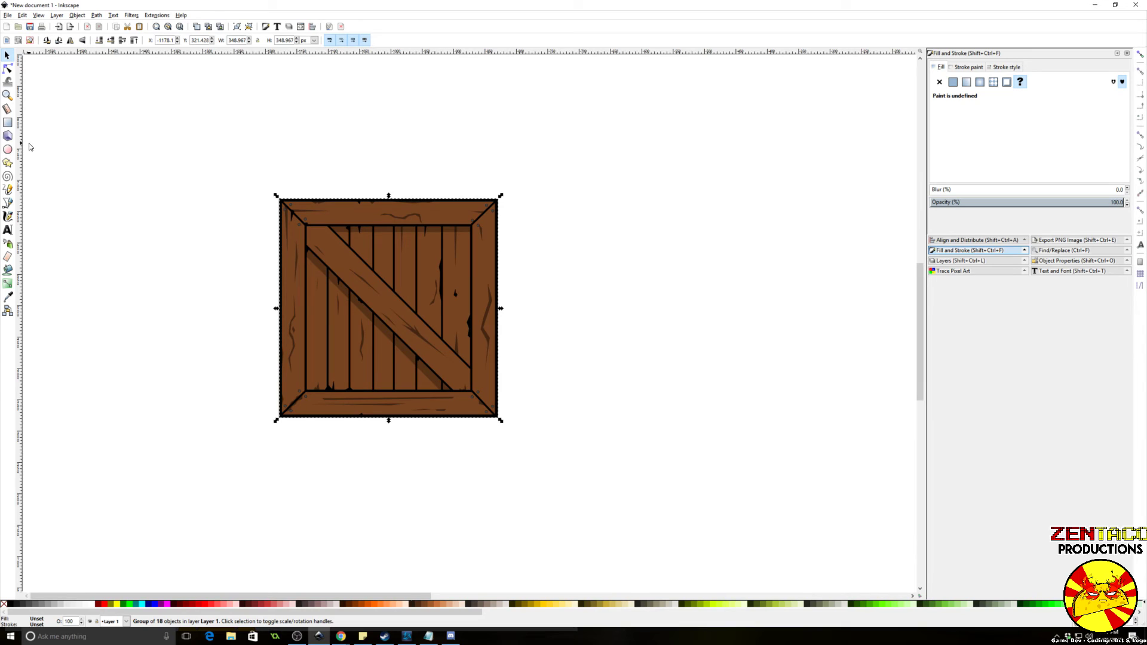
# Step: Draw a rectangle of about 126 × 70 px beside the crate and fill it white
pyautogui.click(9, 123)
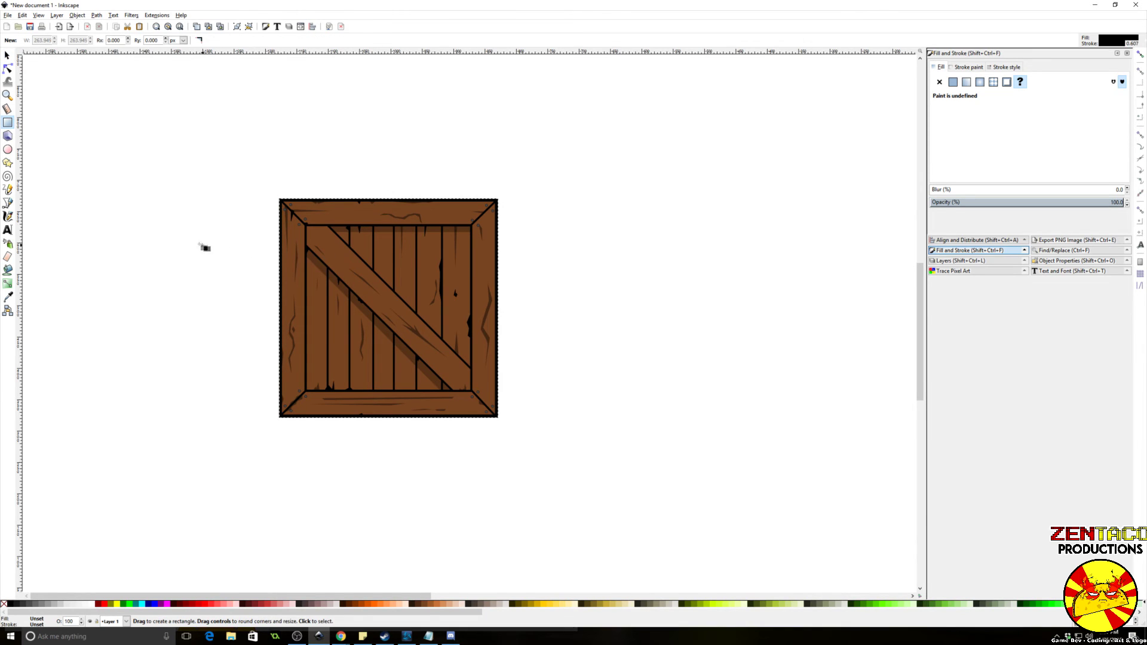
pyautogui.moveTo(163, 236)
pyautogui.mouseDown()
pyautogui.moveTo(233, 287)
pyautogui.moveTo(242, 280)
pyautogui.mouseUp()
pyautogui.click(91, 604)
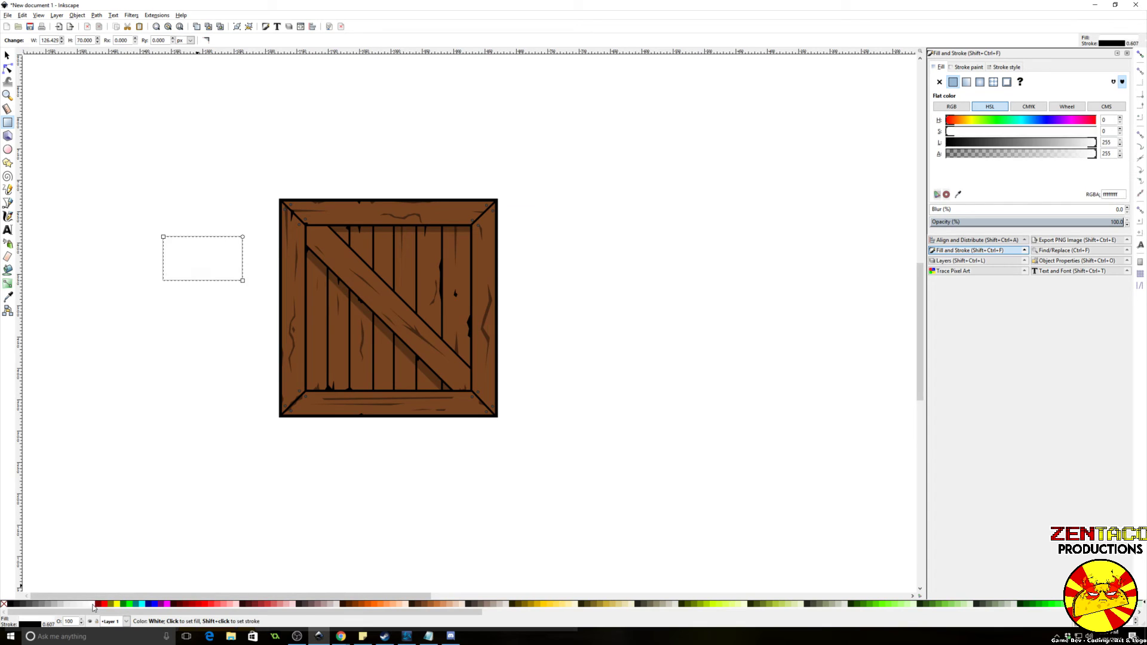
# Step: Remove the white rectangle's outline, scale it to about 95 × 53 px and place it over the upper-right planks
pyautogui.press('s')
pyautogui.moveTo(213, 265); pyautogui.dragTo(359, 309)
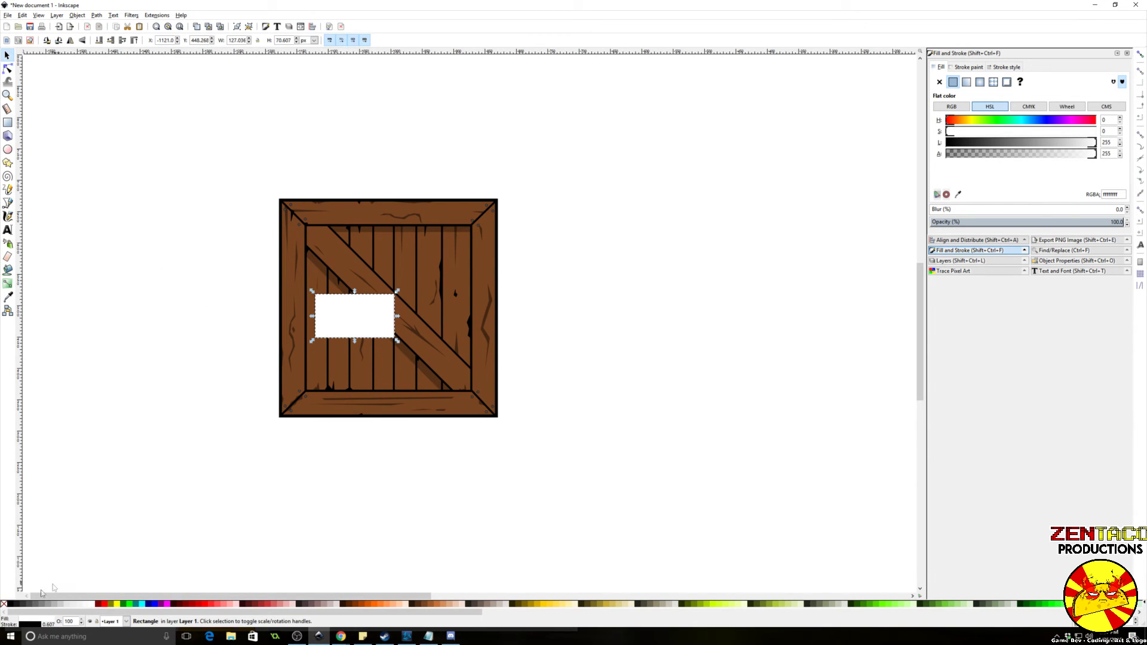
pyautogui.keyDown('shift'); pyautogui.click(3, 605); pyautogui.keyUp('shift')
pyautogui.moveTo(382, 320)
pyautogui.mouseDown()
pyautogui.moveTo(442, 288)
pyautogui.moveTo(437, 256)
pyautogui.moveTo(455, 235)
pyautogui.moveTo(437, 254)
pyautogui.mouseUp()
pyautogui.scroll(2, 466, 244)
pyautogui.click(401, 116)
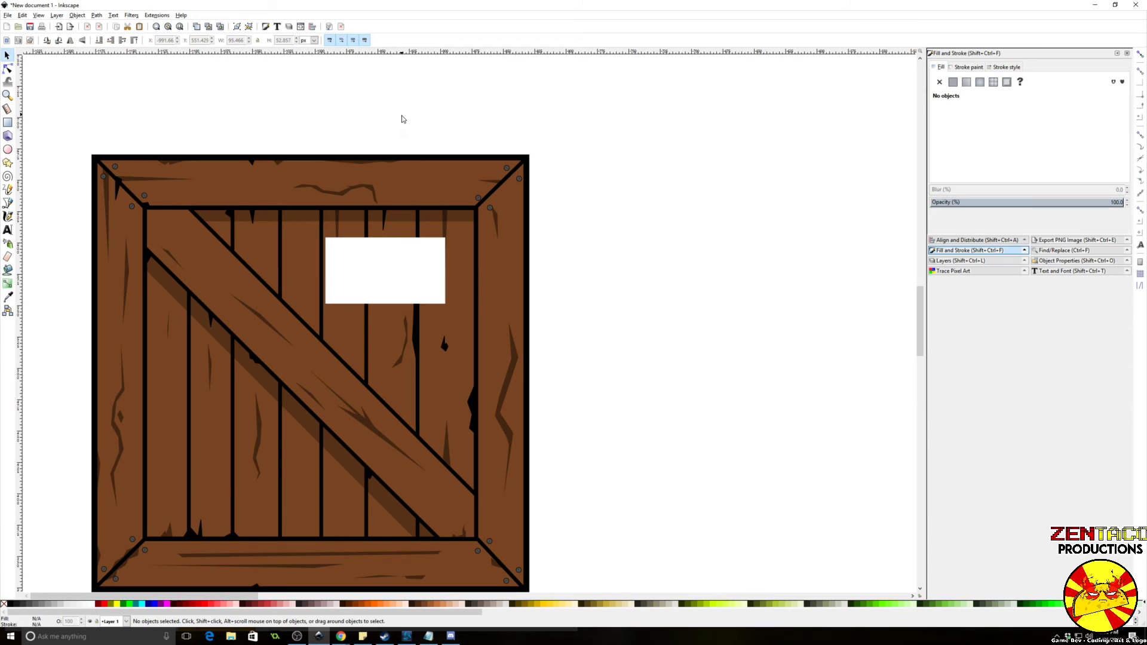
# Step: Apply the Roughen distortion filter to the white rectangle with fractal noise and an intensity of 5.1
pyautogui.click(132, 15)
pyautogui.moveTo(178, 67)
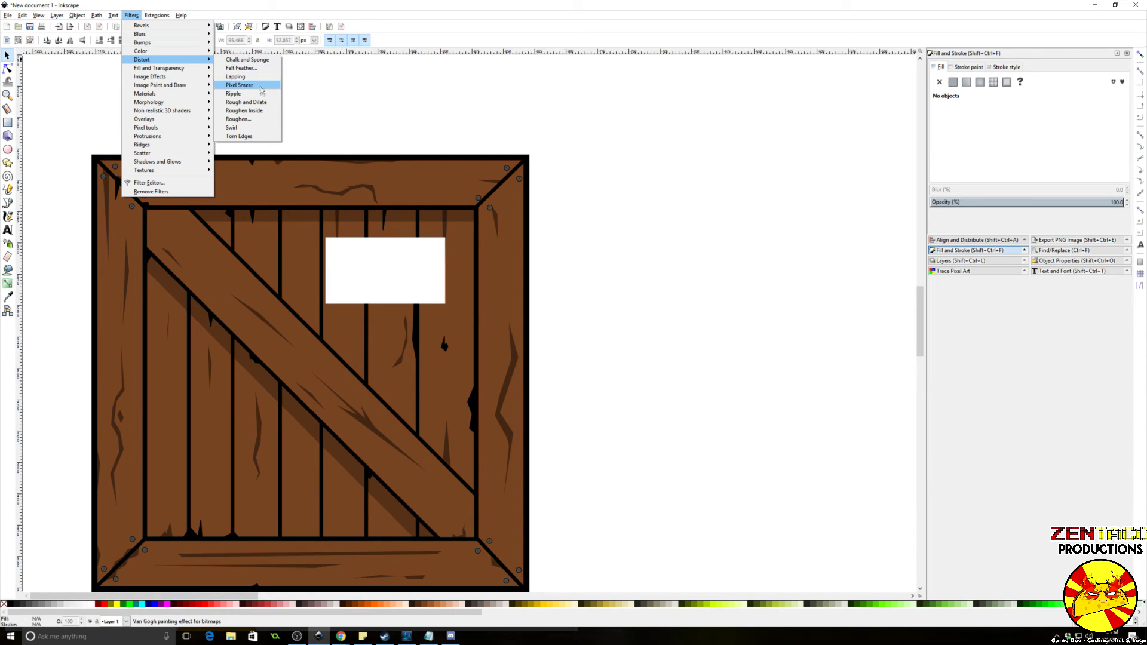
pyautogui.click(260, 125)
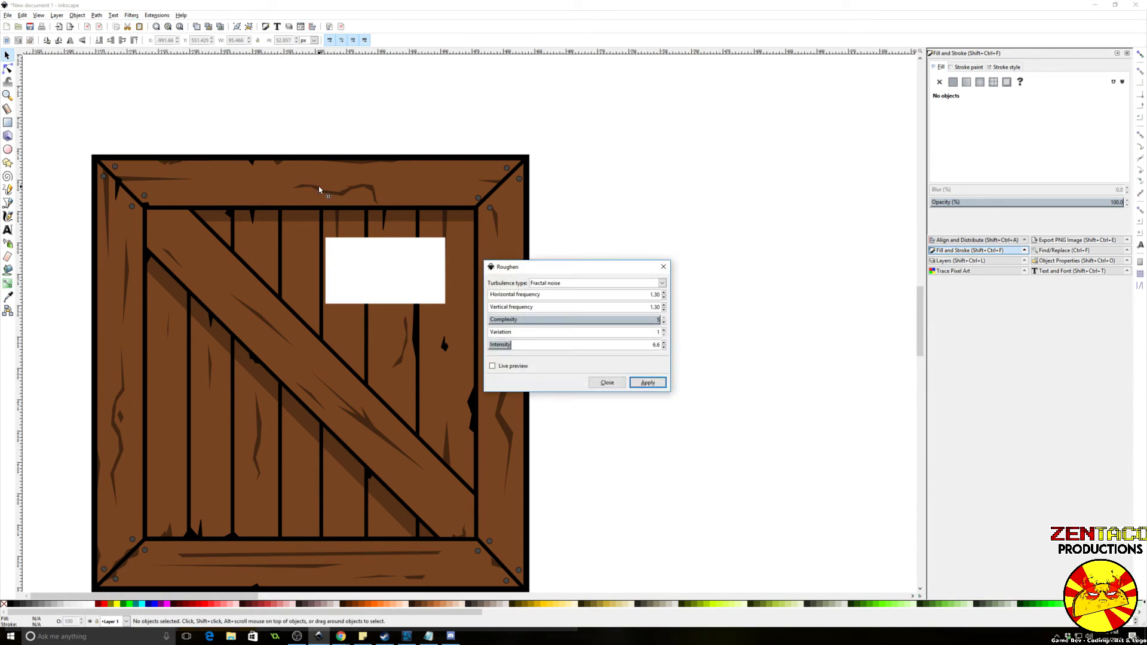
pyautogui.click(492, 366)
pyautogui.click(662, 284)
pyautogui.click(646, 383)
pyautogui.moveTo(600, 268); pyautogui.dragTo(644, 255)
pyautogui.click(358, 270)
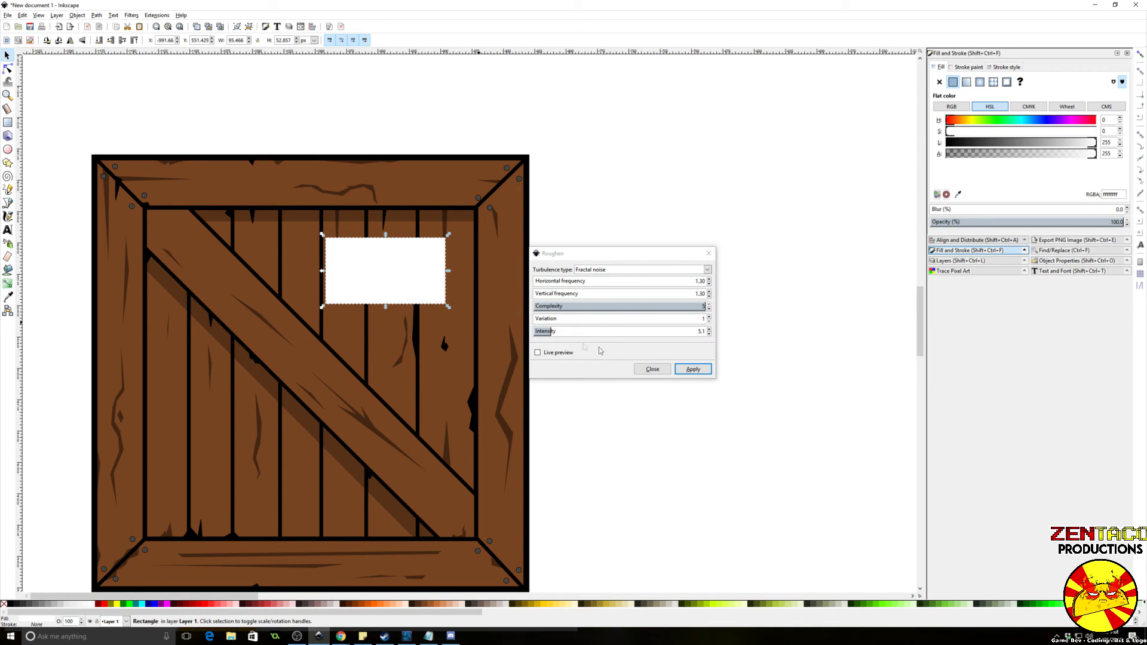
pyautogui.click(693, 369)
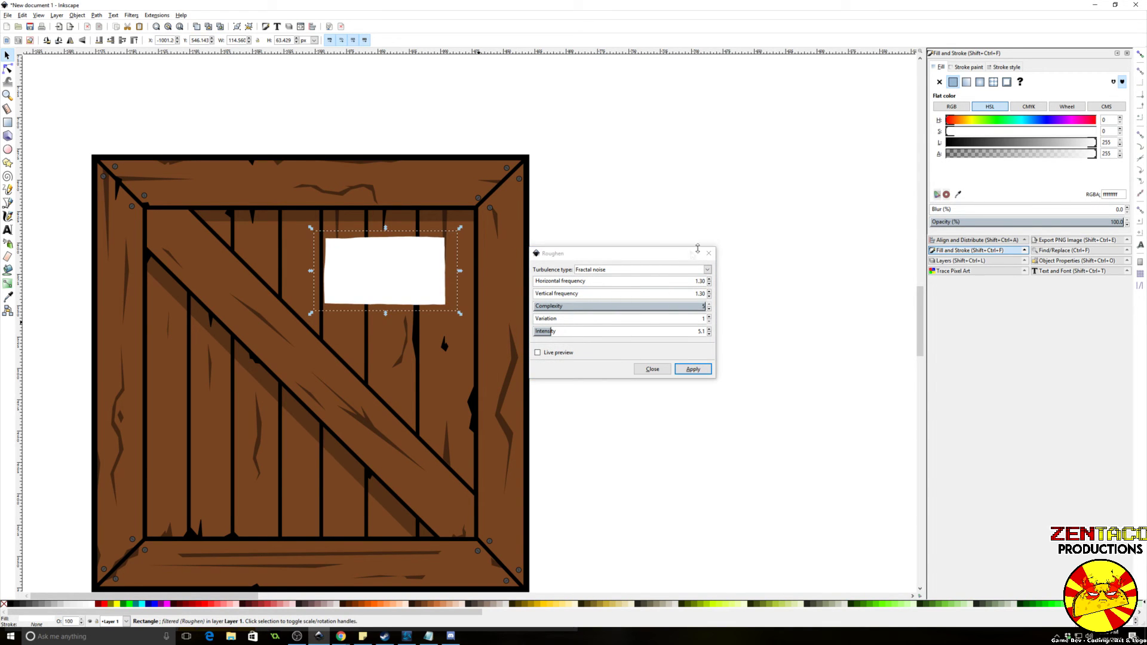
pyautogui.click(727, 243)
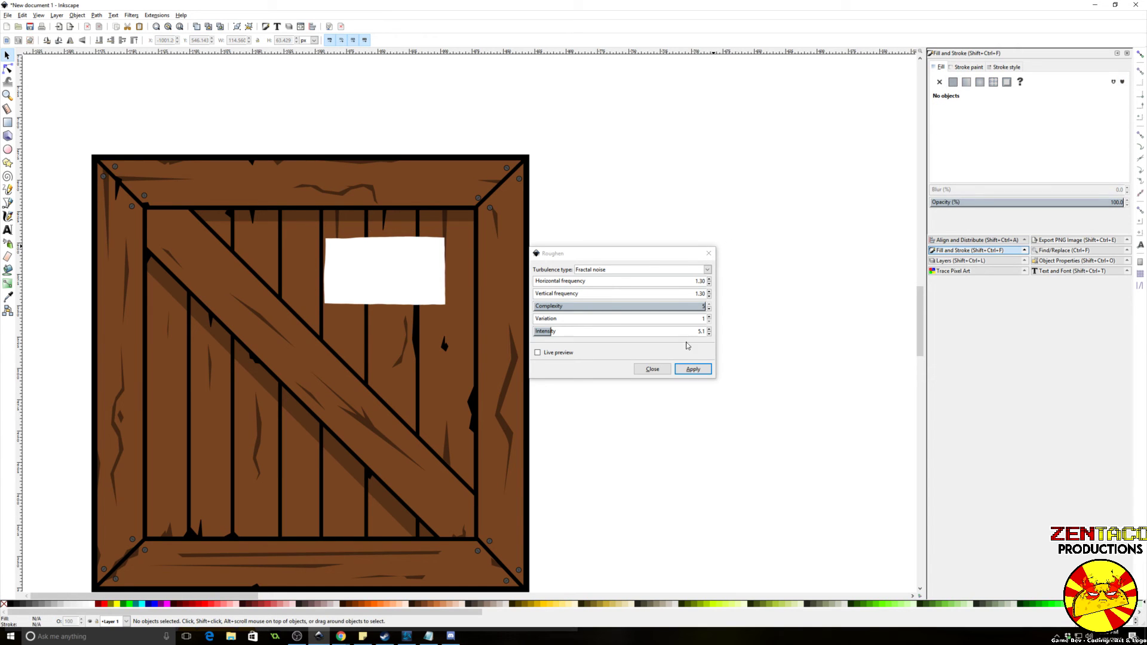
# Step: Add the text "Fragile" in black sans-serif at size 32 over the white label
pyautogui.click(652, 369)
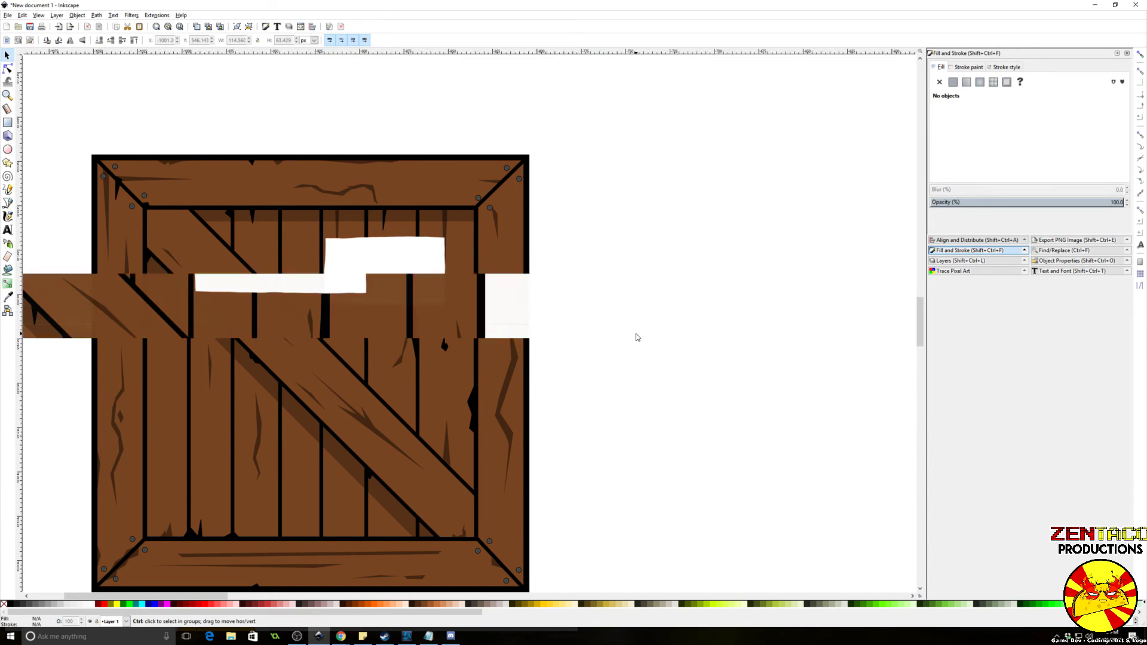
pyautogui.scroll(-1, 637, 334)
pyautogui.scroll(1, 636, 333)
pyautogui.moveTo(631, 315); pyautogui.dragTo(664, 354)
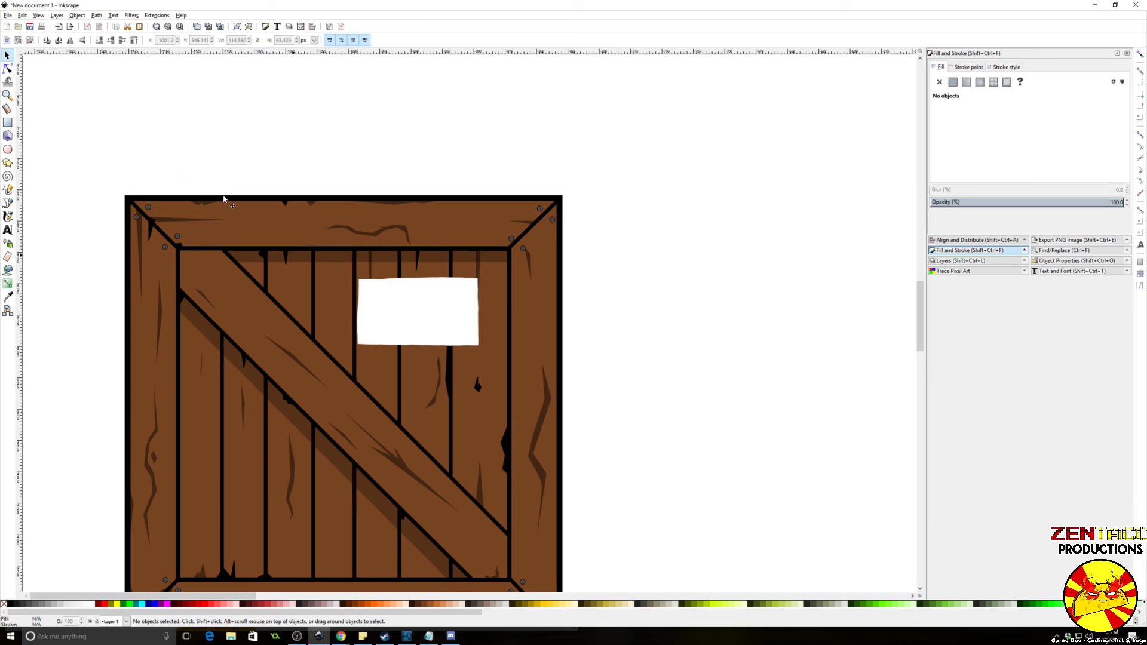
pyautogui.click(8, 228)
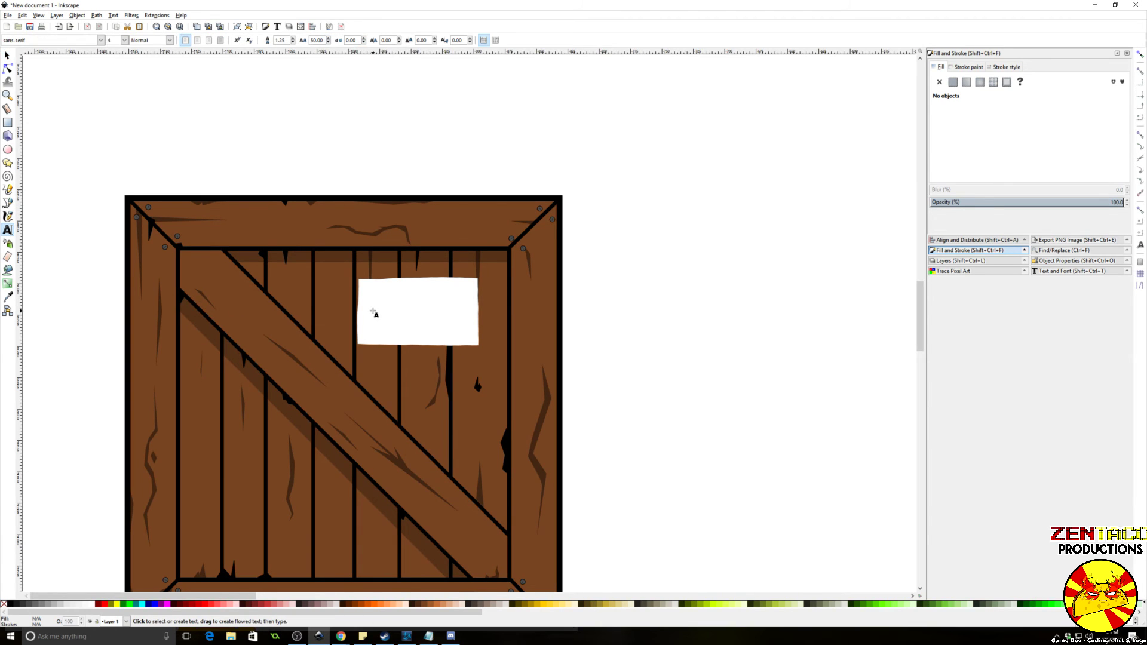
pyautogui.click(374, 312)
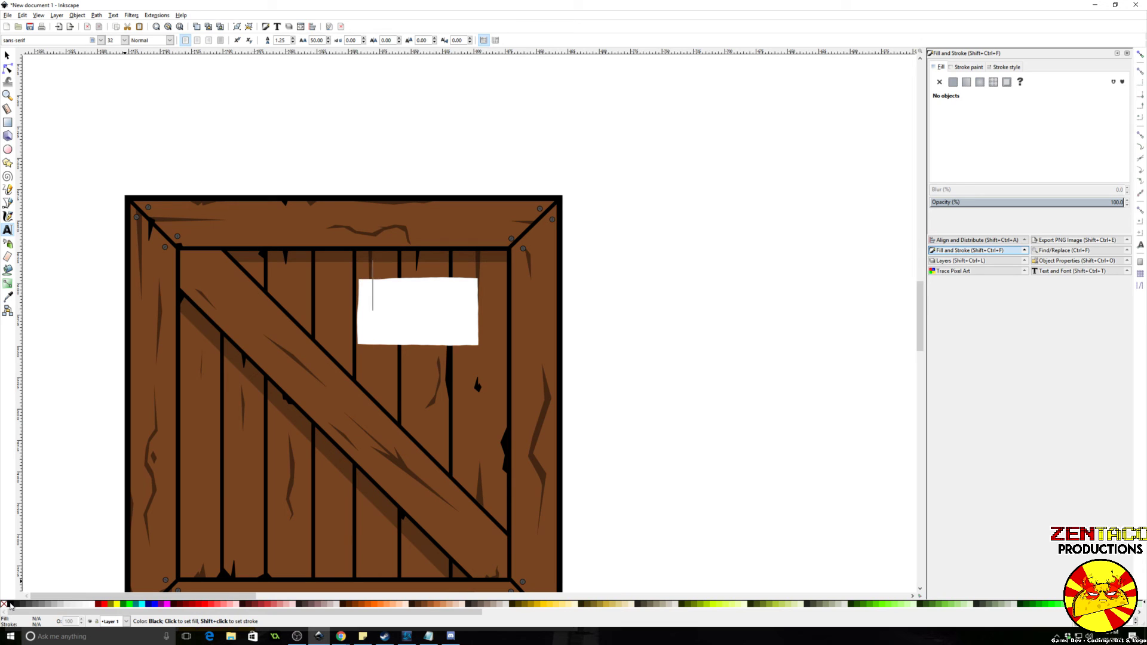
pyautogui.write('Fragile')
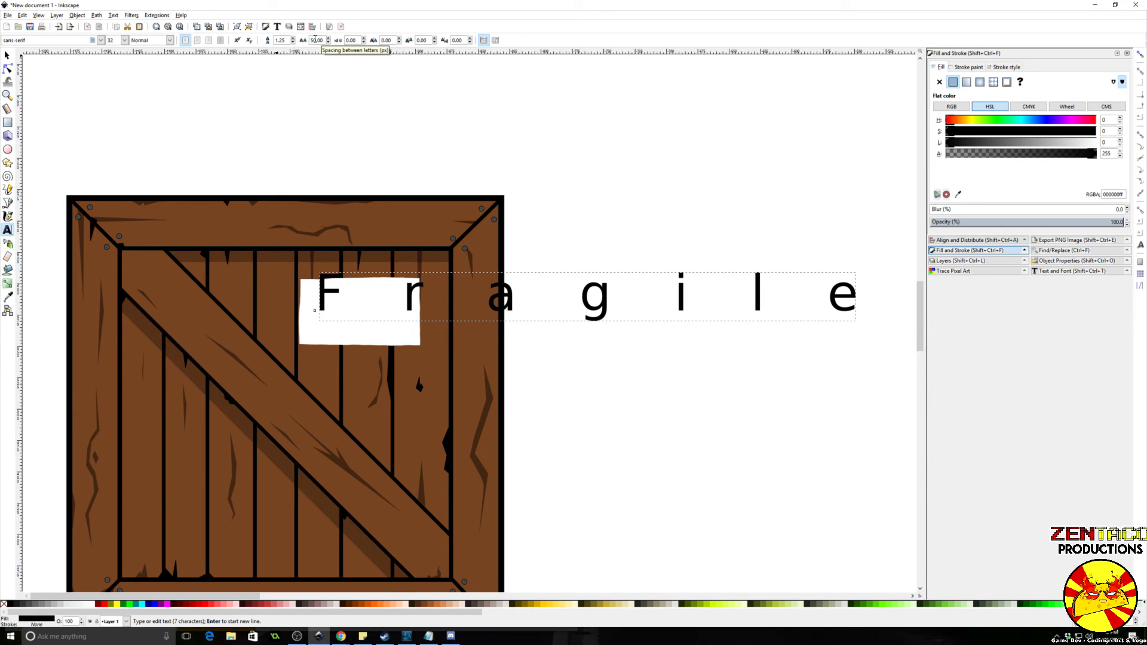
# Step: Set the text's letter spacing to 0, scale it to about 76 × 23 px and place it inside the white label
pyautogui.moveTo(324, 41); pyautogui.dragTo(219, 39)
pyautogui.write('0')
pyautogui.press('Return')
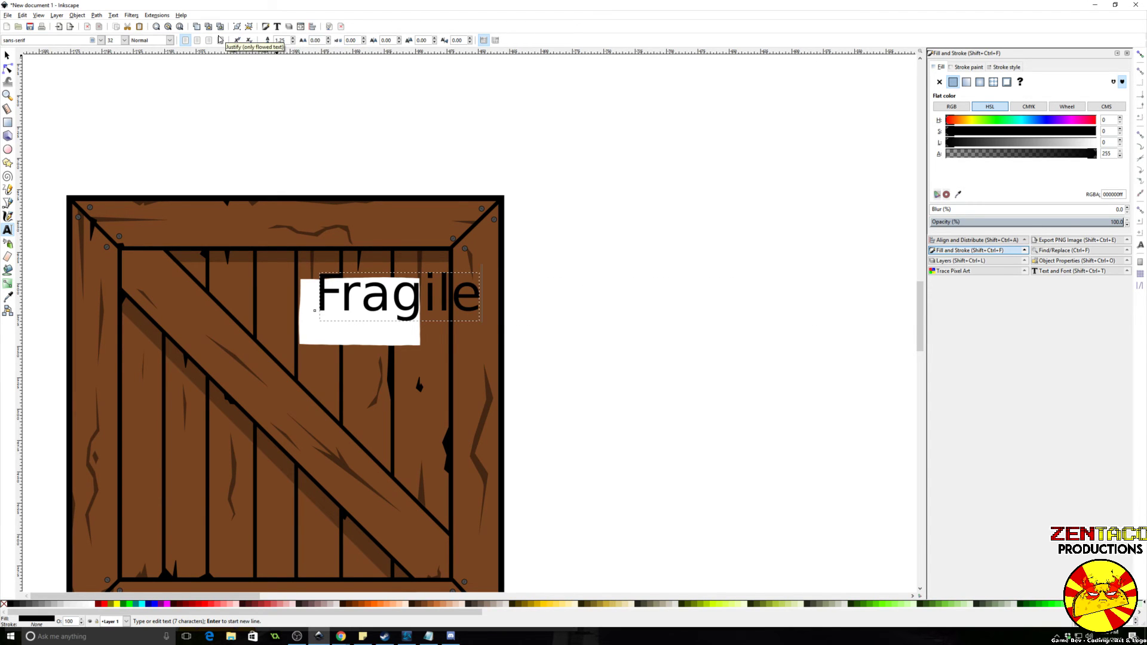
pyautogui.press('F1')
pyautogui.moveTo(402, 306); pyautogui.dragTo(384, 314)
pyautogui.moveTo(465, 278); pyautogui.dragTo(395, 316)
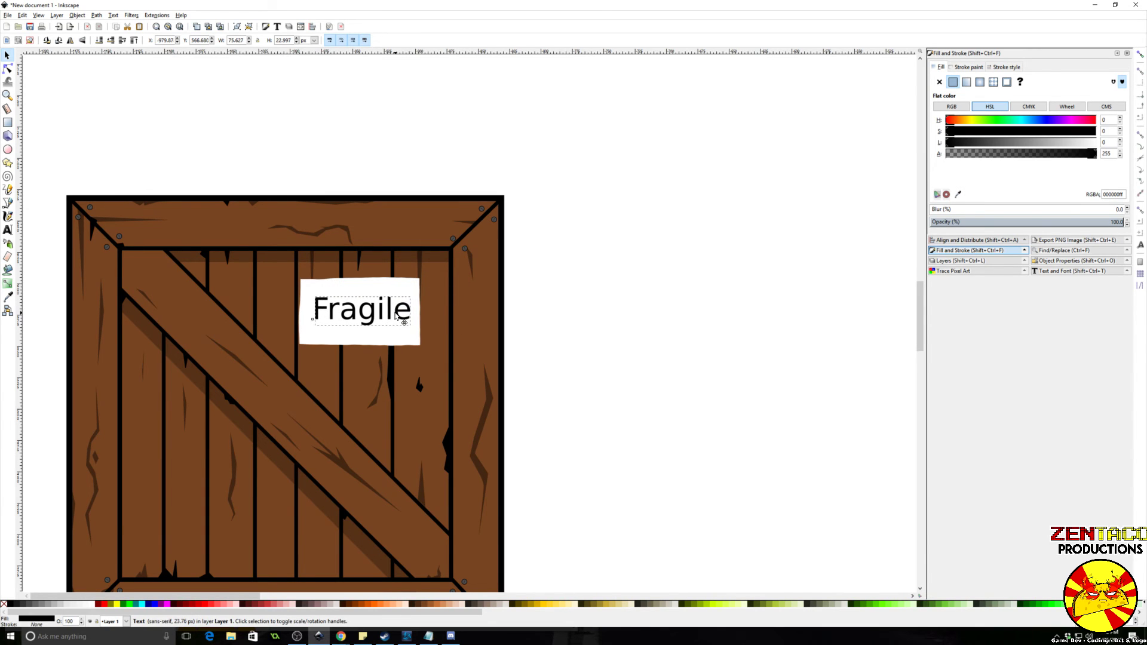
# Step: Centre the text and the white label on each other both horizontally and vertically
pyautogui.keyDown('shift'); pyautogui.click(407, 335); pyautogui.keyUp('shift')
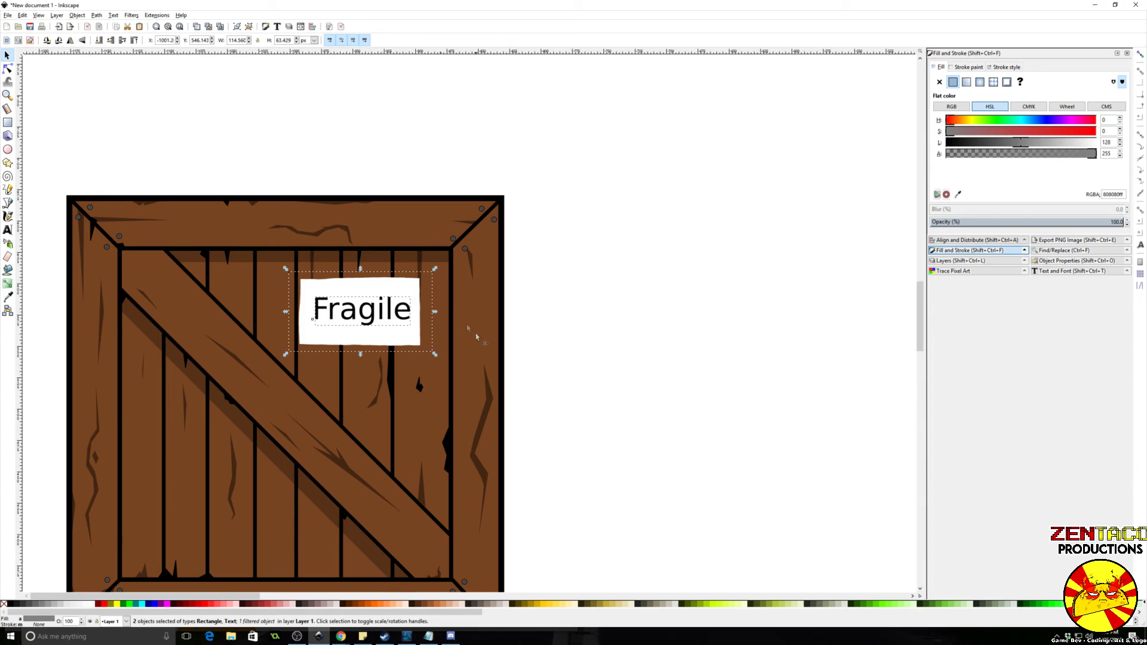
pyautogui.click(979, 240)
pyautogui.click(1075, 98)
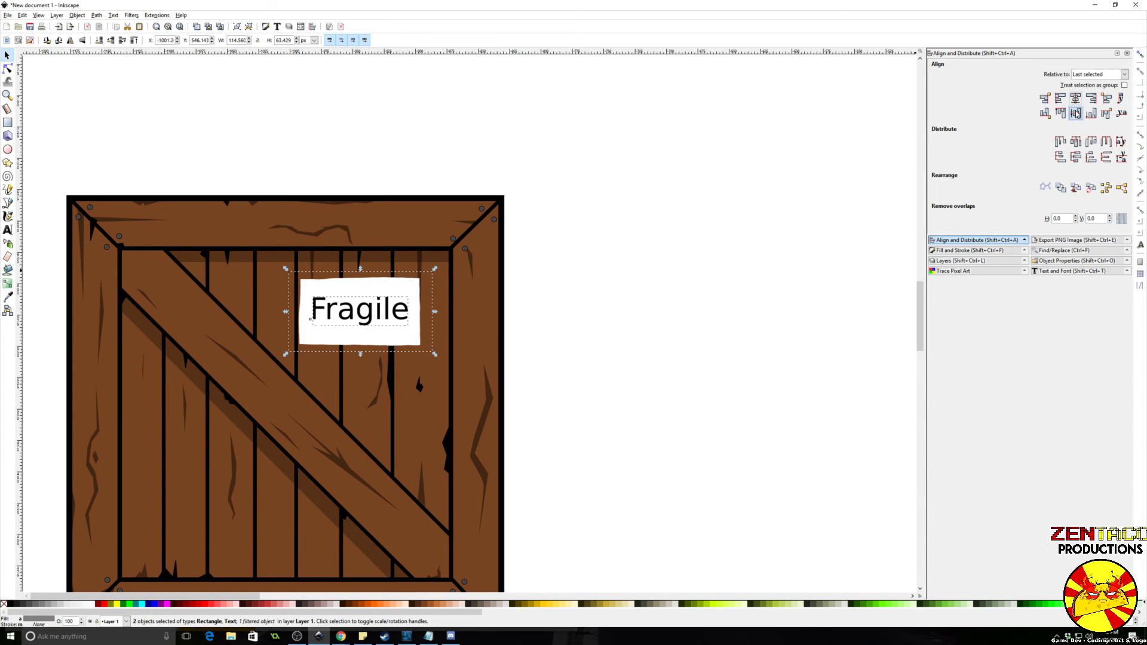
pyautogui.click(1076, 113)
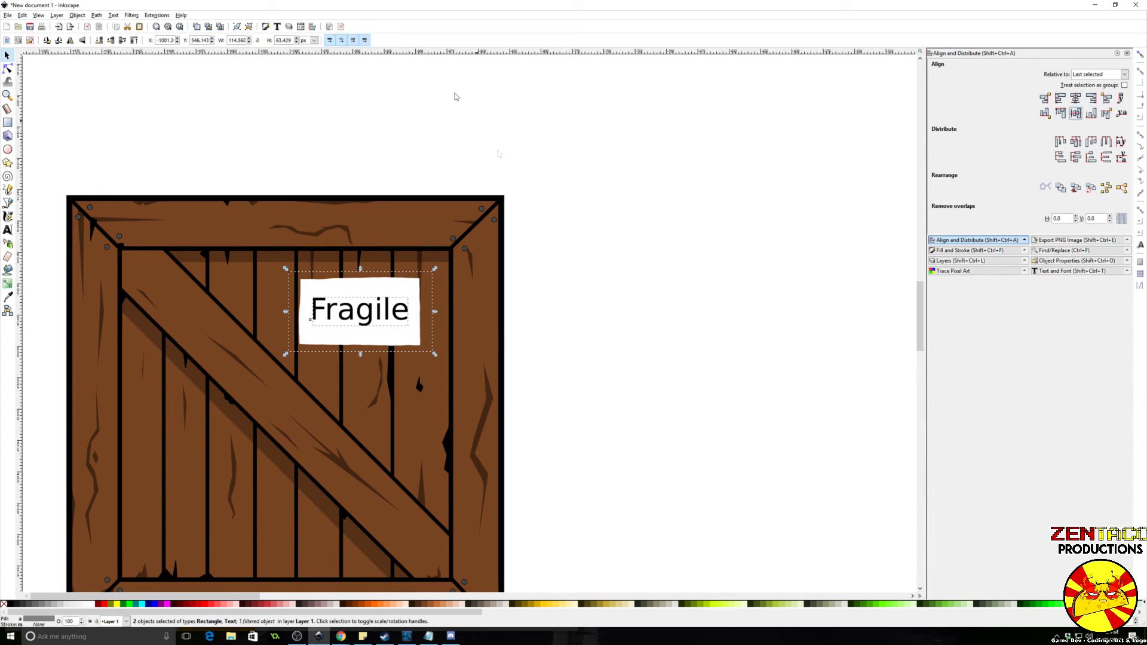
pyautogui.click(355, 121)
# Step: Change the label text's font to BrutalityExtra
pyautogui.click(378, 315)
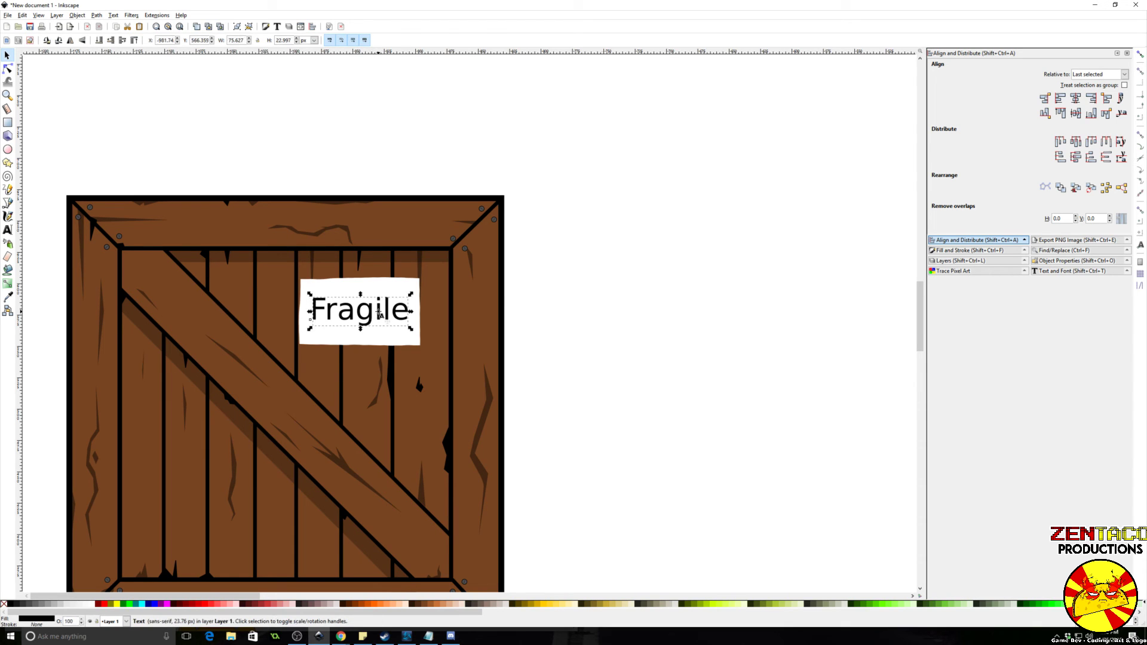
pyautogui.press('t')
pyautogui.click(100, 40)
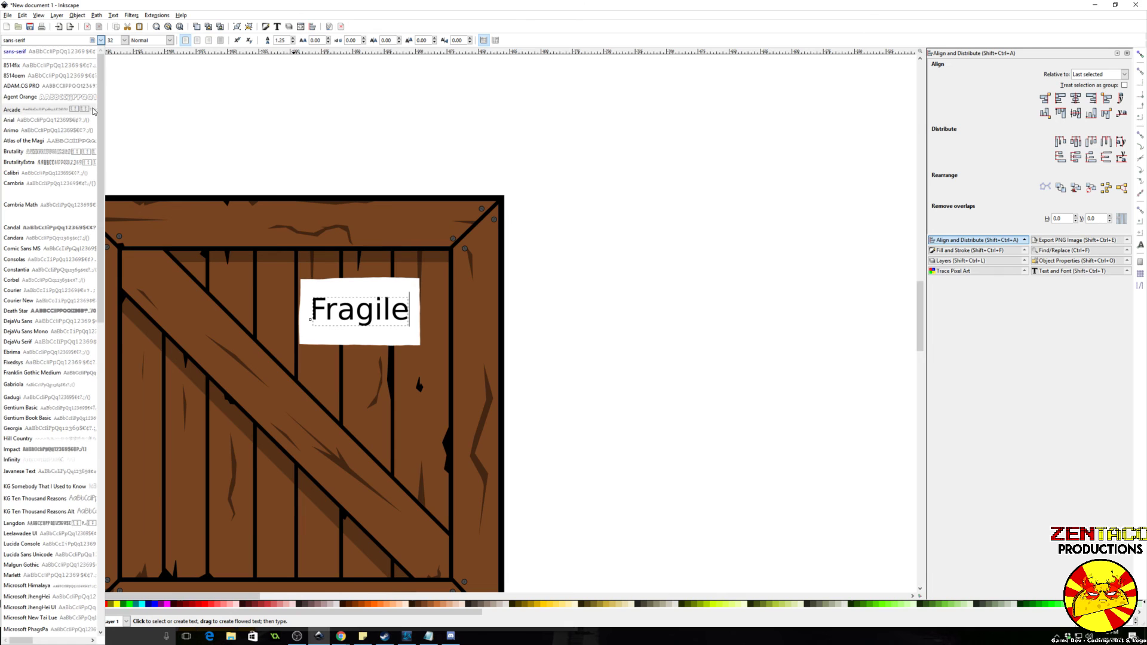
pyautogui.moveTo(94, 111)
pyautogui.mouseDown()
pyautogui.moveTo(131, 341)
pyautogui.moveTo(118, 378)
pyautogui.moveTo(134, 402)
pyautogui.moveTo(113, 469)
pyautogui.moveTo(103, 131)
pyautogui.mouseUp()
pyautogui.click(57, 164)
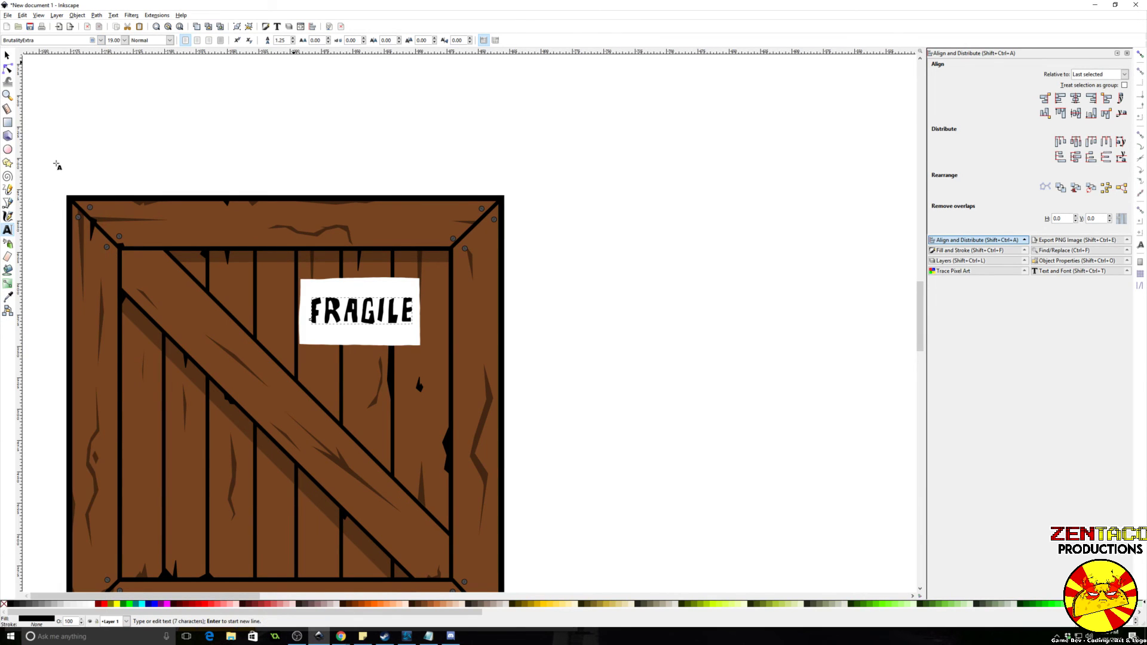
pyautogui.press('F1')
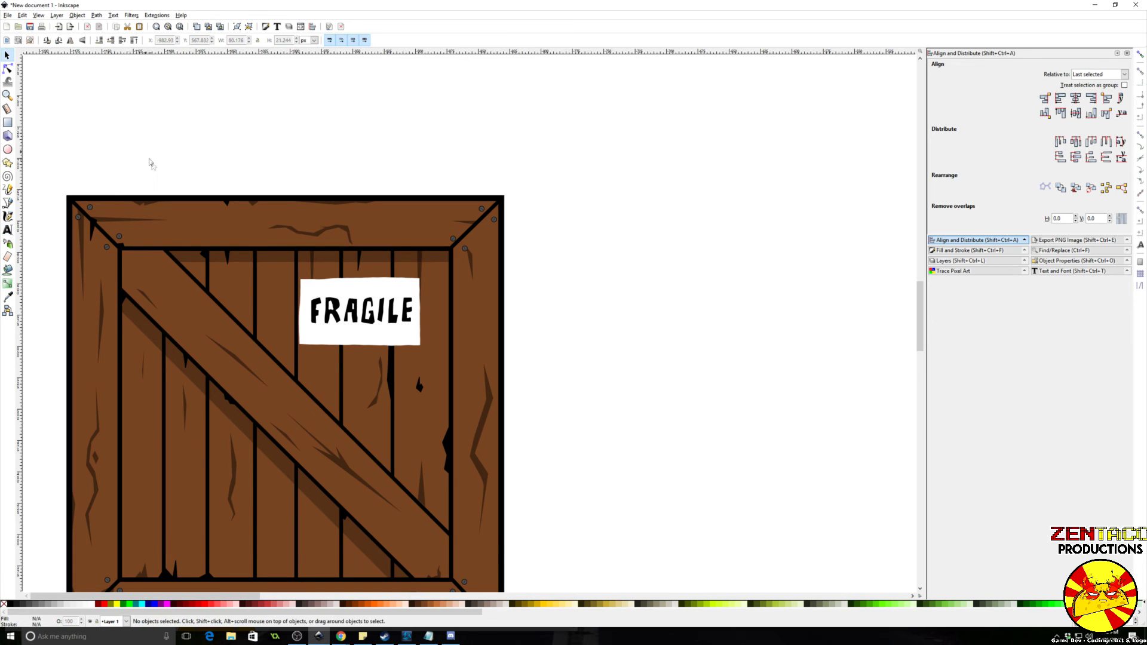
# Step: Group the text with the white label and shift the group slightly down on the crate
pyautogui.scroll(-2, 152, 165)
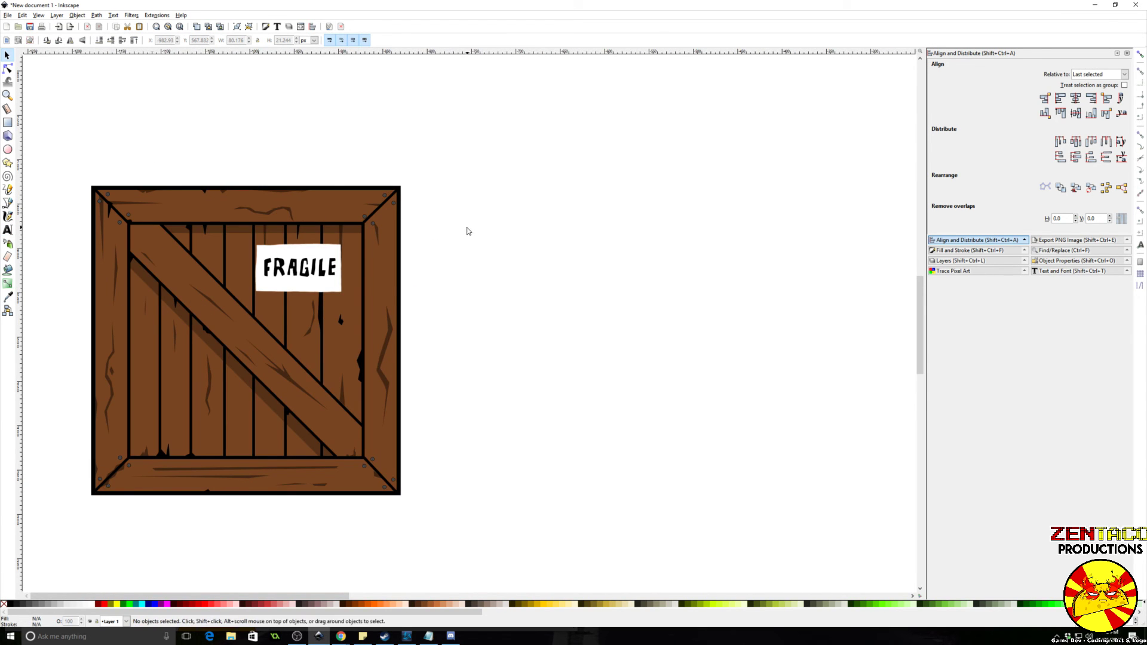
pyautogui.moveTo(466, 227); pyautogui.dragTo(231, 331)
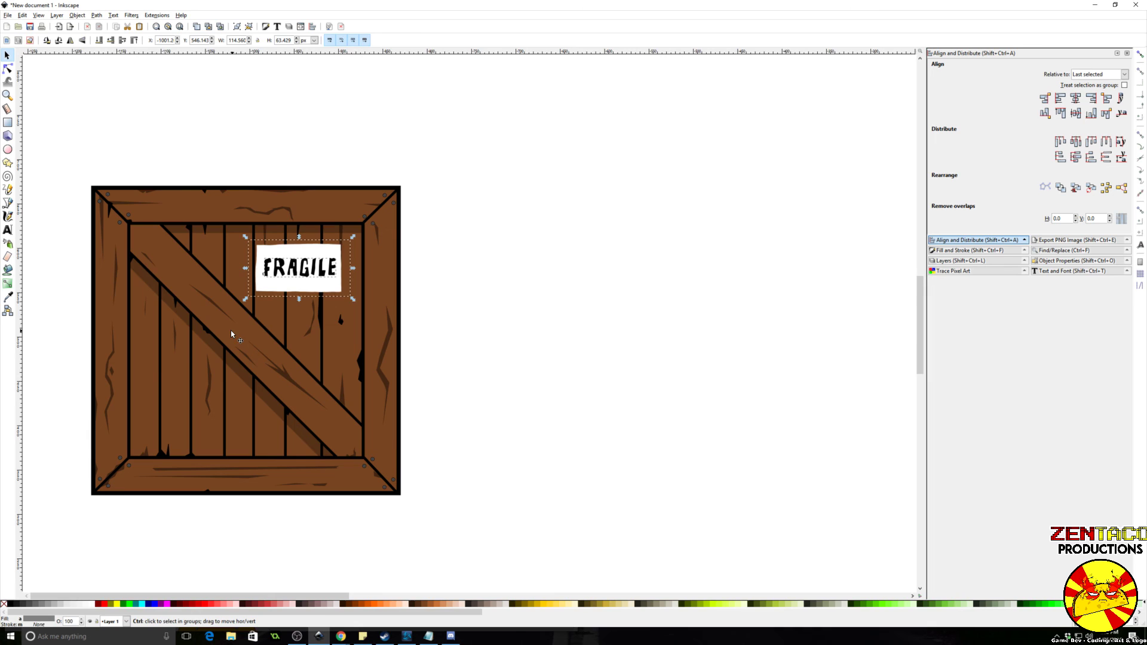
pyautogui.moveTo(317, 280)
pyautogui.mouseDown()
pyautogui.moveTo(322, 301)
pyautogui.moveTo(213, 412)
pyautogui.moveTo(321, 294)
pyautogui.mouseUp()
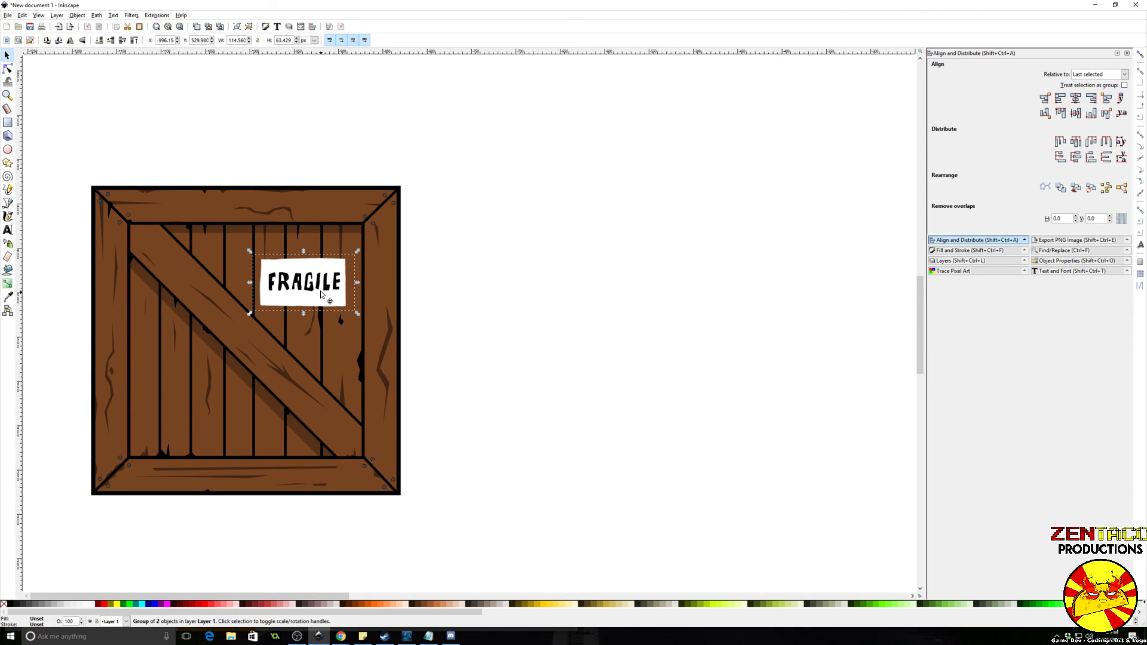
# Step: Move the Fragile label onto the lower-left planks and tilt it slightly clockwise
pyautogui.click(305, 281)
pyautogui.moveTo(357, 252); pyautogui.dragTo(445, 241)
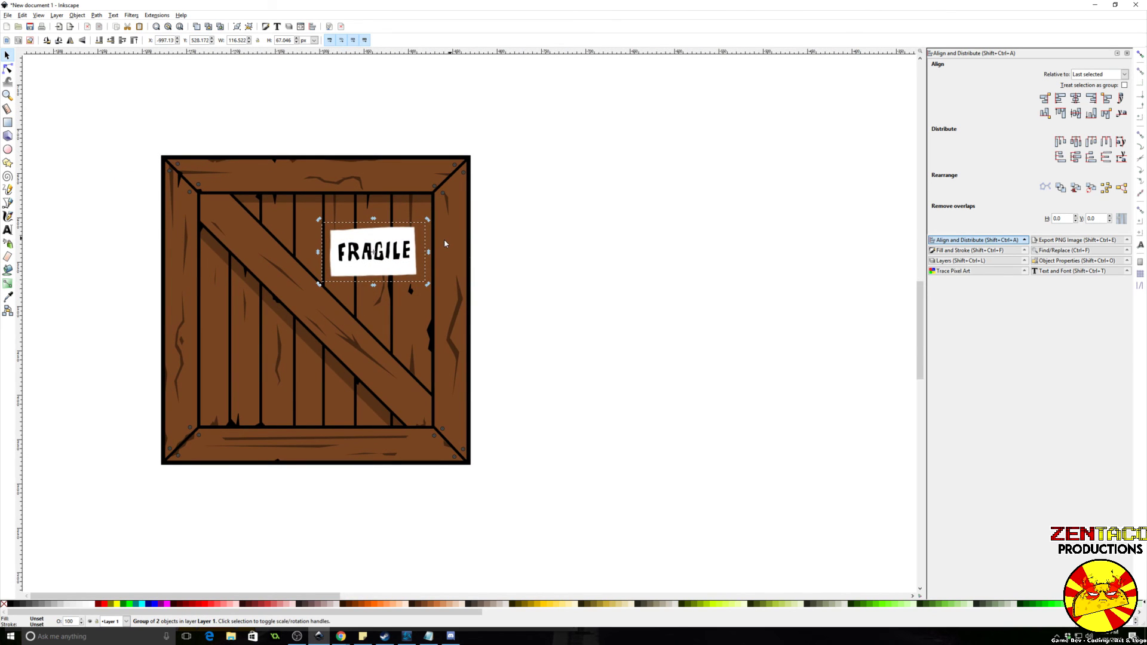
pyautogui.moveTo(363, 272); pyautogui.dragTo(262, 385)
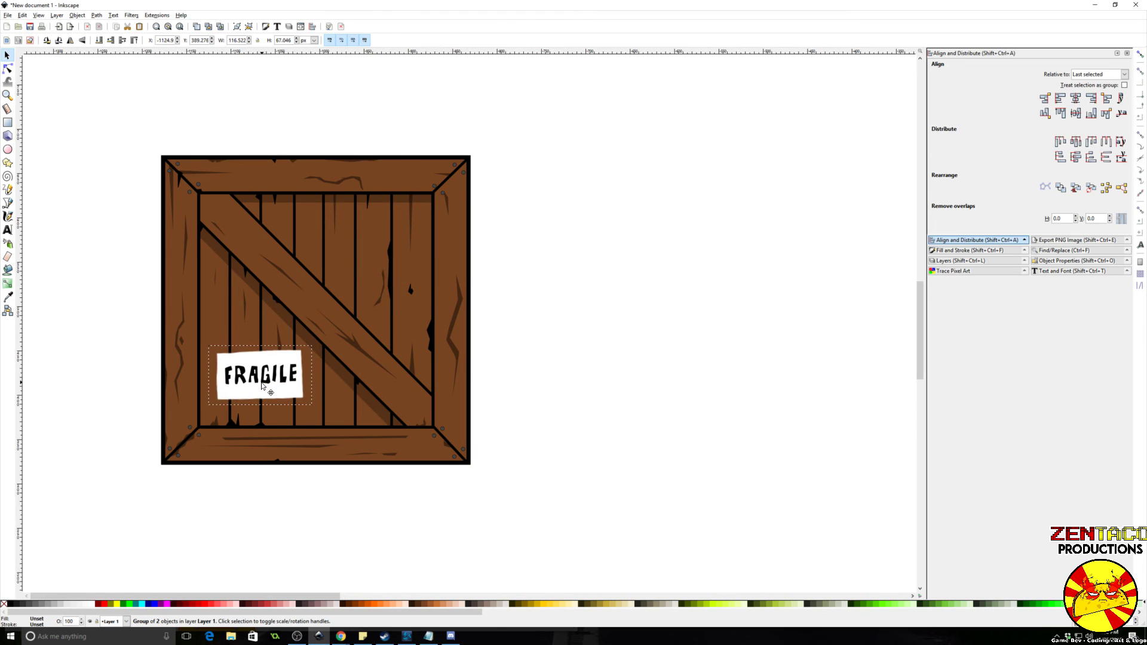
pyautogui.click(309, 354)
pyautogui.moveTo(314, 342); pyautogui.dragTo(280, 372)
pyautogui.click(588, 321)
# Step: Select the crate and the Fragile label and group them into one object
pyautogui.scroll(-2, 588, 321)
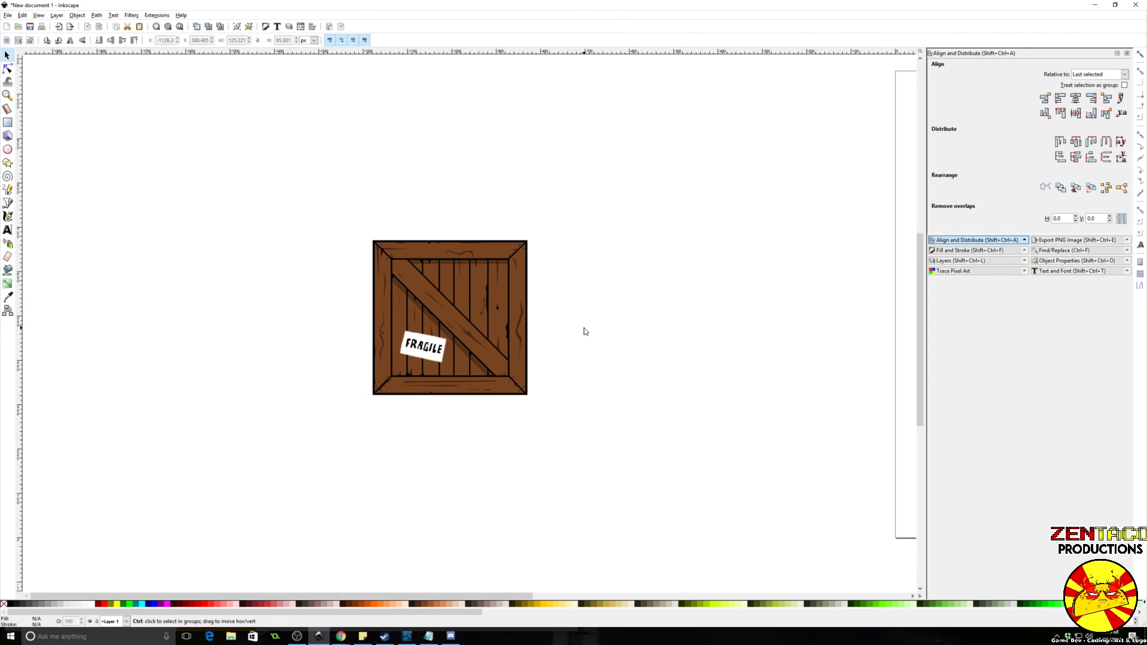
pyautogui.scroll(1, 585, 332)
pyautogui.moveTo(256, 179); pyautogui.dragTo(681, 513)
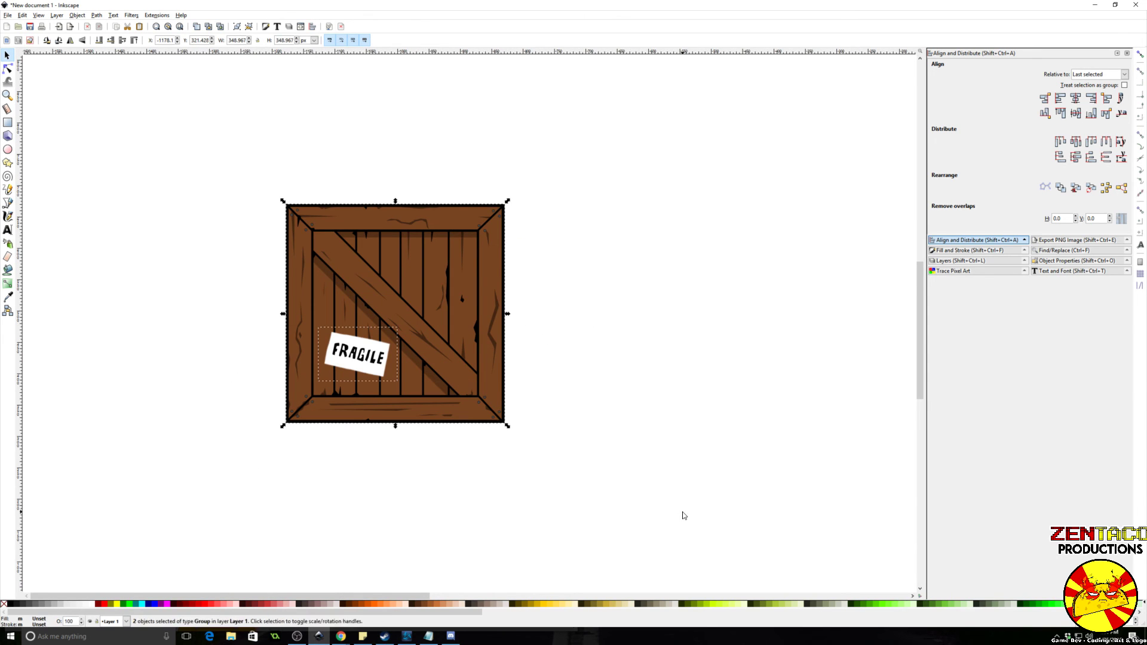
pyautogui.hotkey('ctrl', 'g')
pyautogui.scroll(1, 581, 458)
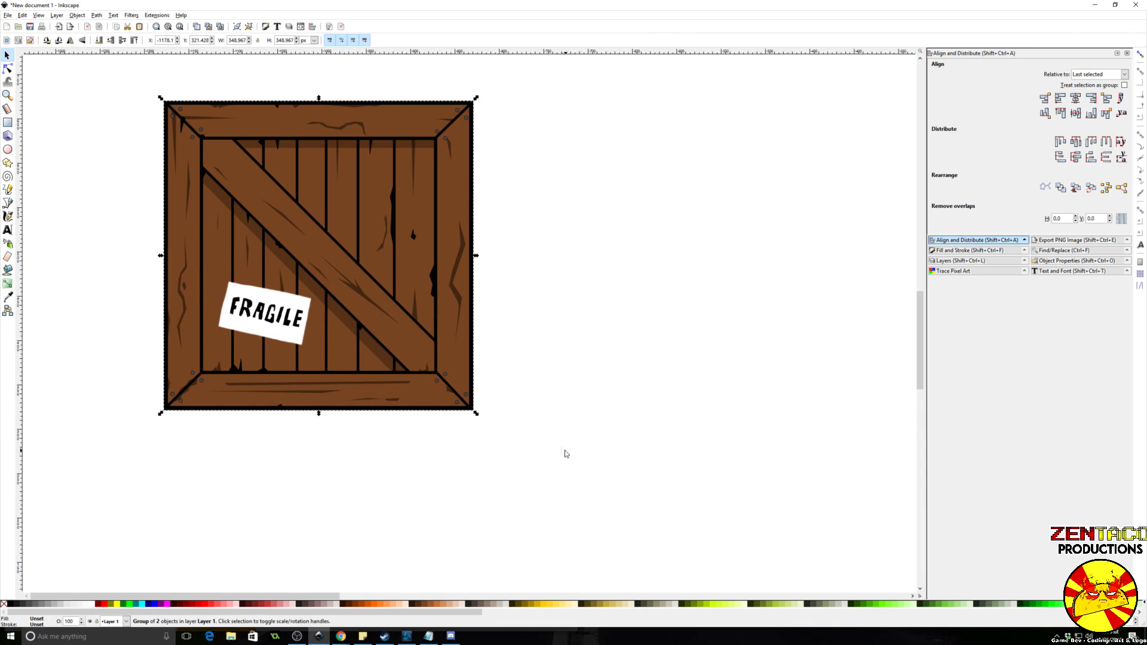
pyautogui.scroll(1, 600, 460)
pyautogui.scroll(-2, 595, 465)
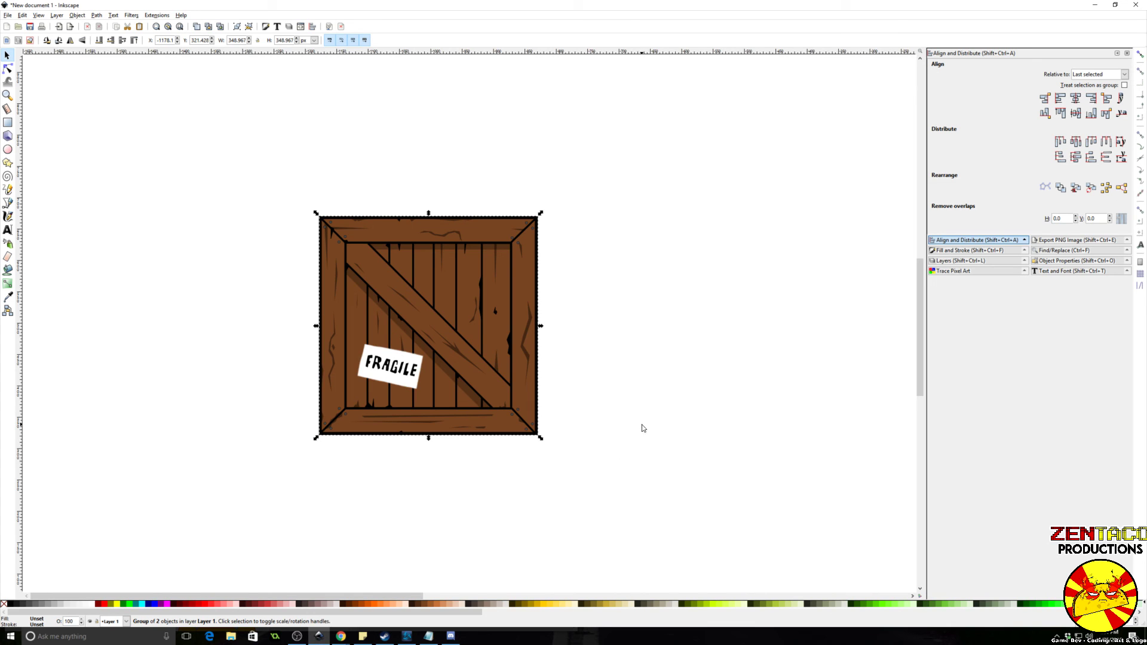
pyautogui.moveTo(641, 420); pyautogui.dragTo(617, 428)
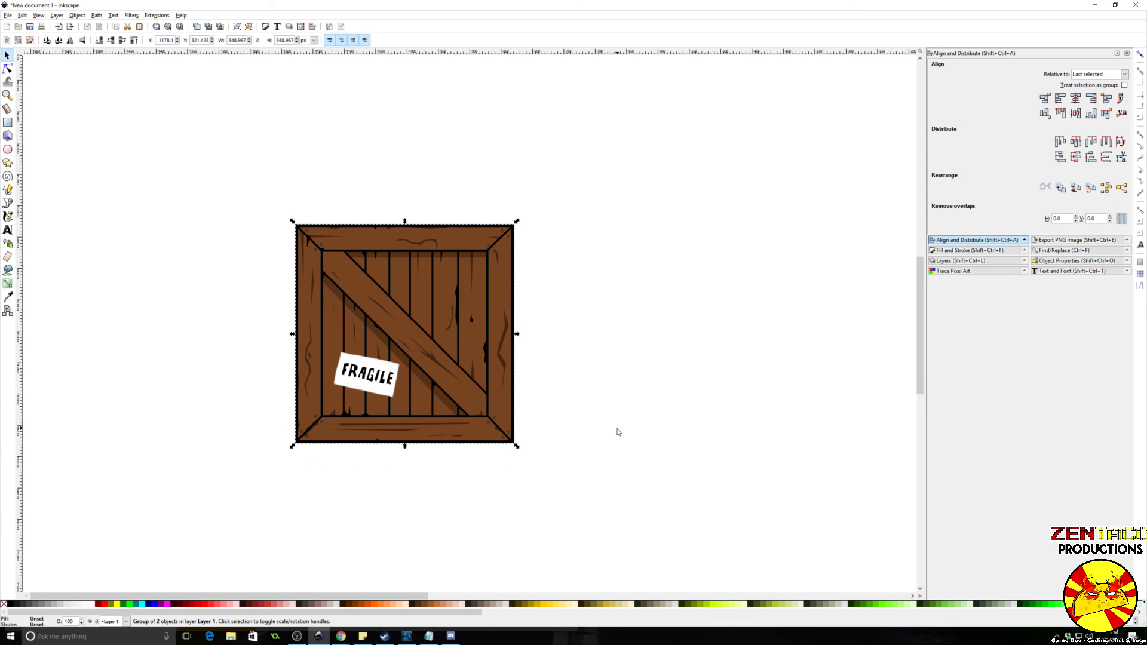
pyautogui.moveTo(631, 393); pyautogui.dragTo(629, 385)
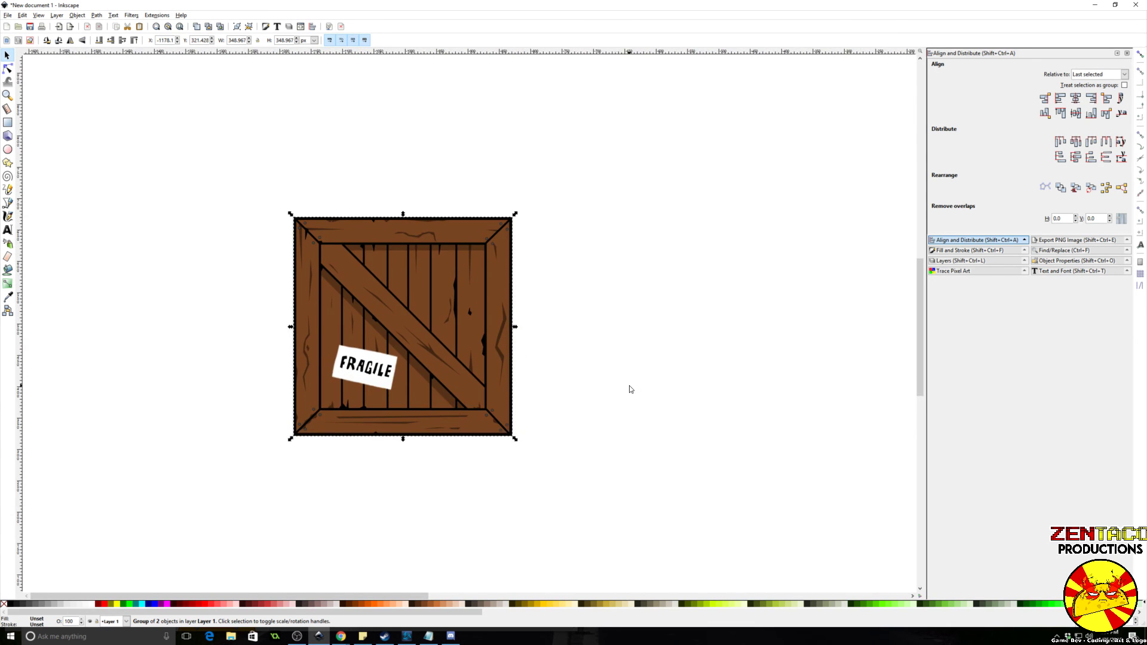